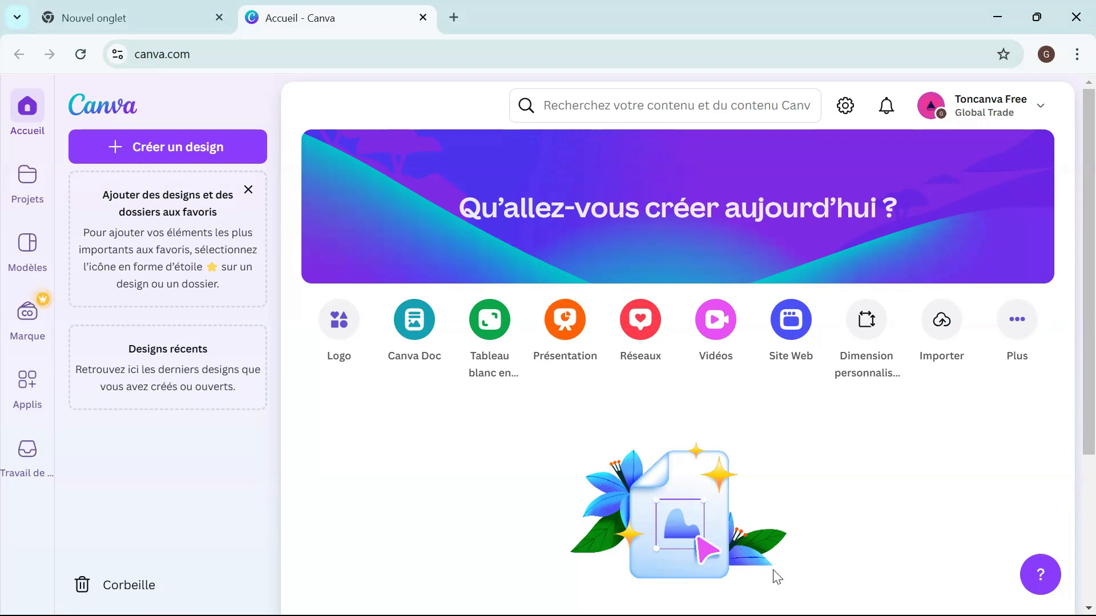
Switch to the other Chrome window and show the Campagnes overview in Meta Ads Manager.
{"action": "left_click", "coordinate": [770, 615]}
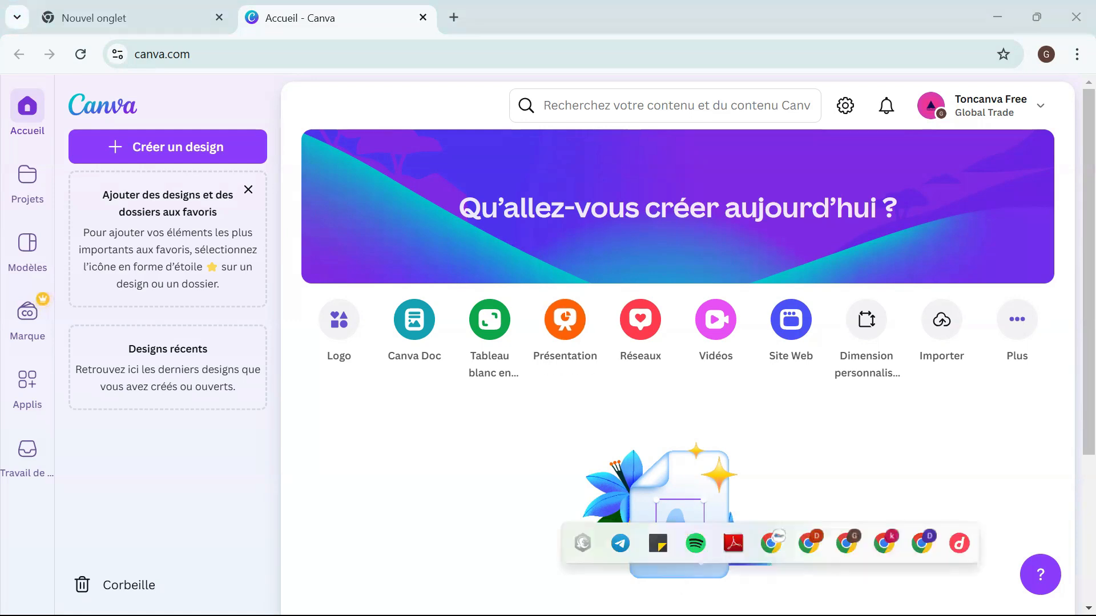
{"action": "left_click", "coordinate": [771, 545]}
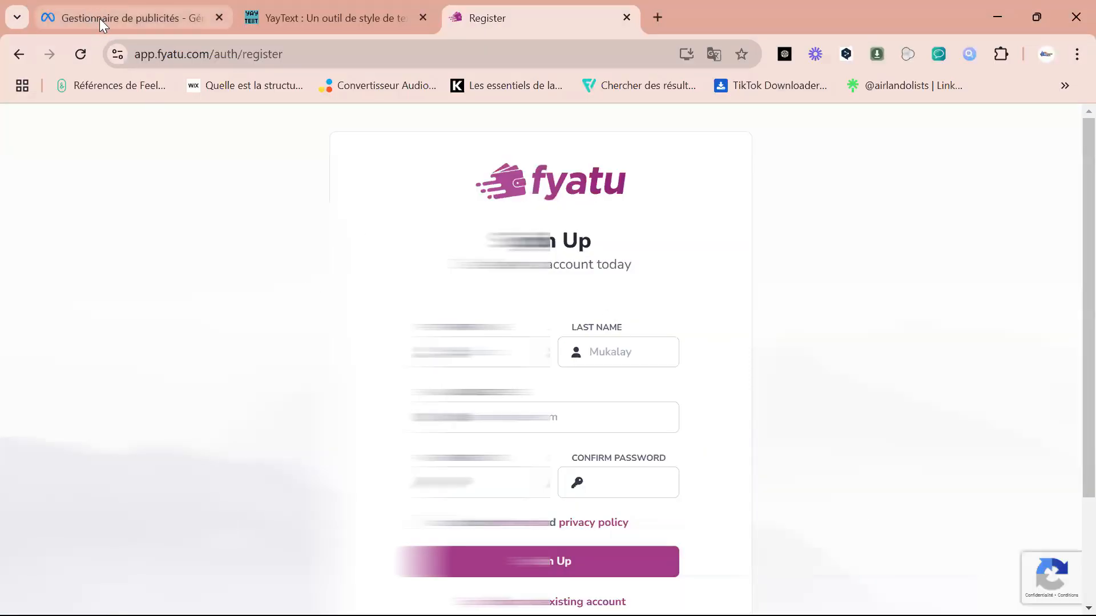
{"action": "left_click", "coordinate": [97, 18]}
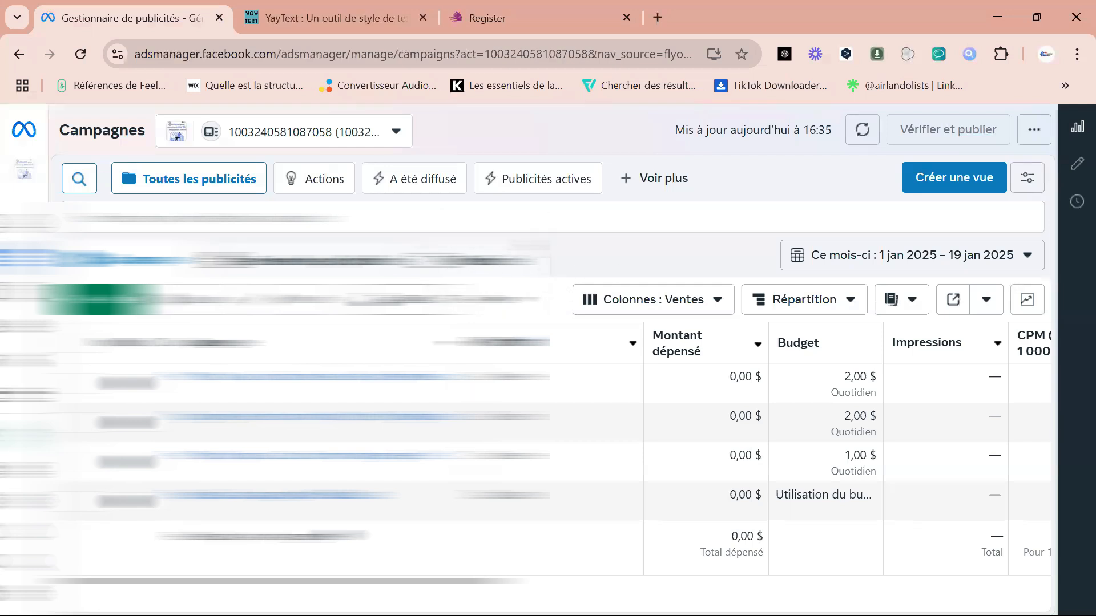
Examine the Fyatu sign-up page, from the name, e-mail and password fields to the terms checkbox and the sign-in link.
{"action": "left_click", "coordinate": [520, 19]}
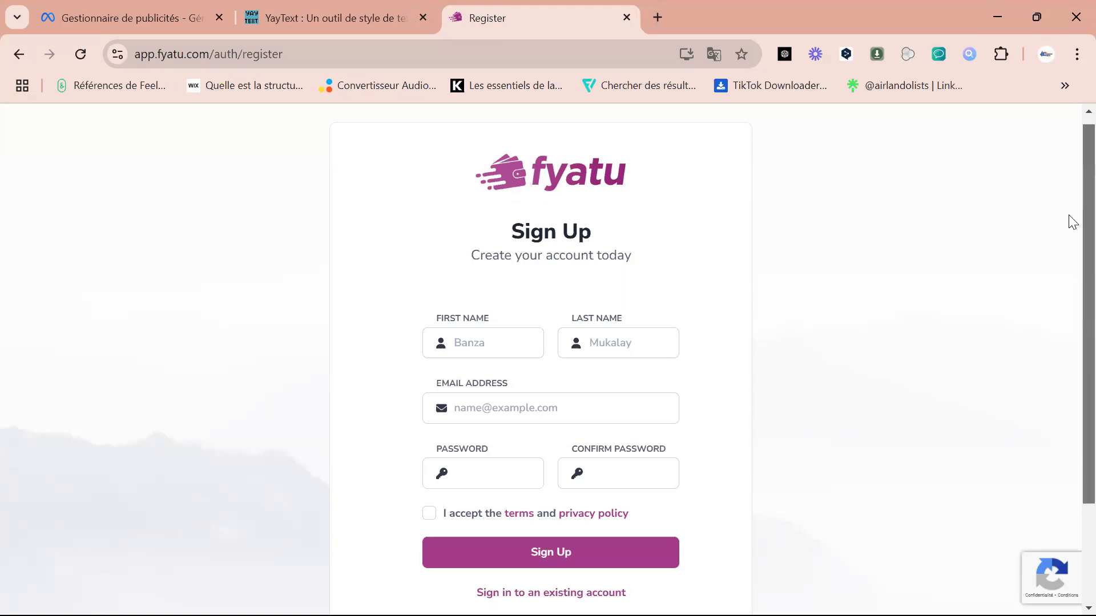
{"action": "scroll", "coordinate": [1072, 259], "scroll_direction": "down", "scroll_amount": 2}
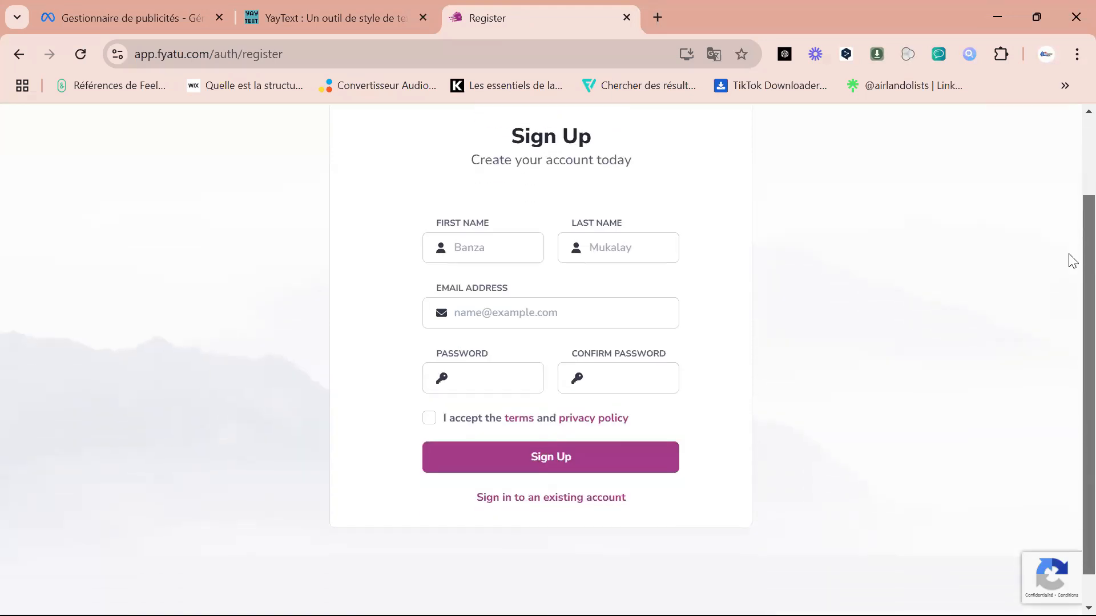
{"action": "scroll", "coordinate": [1070, 229], "scroll_direction": "up", "scroll_amount": 2}
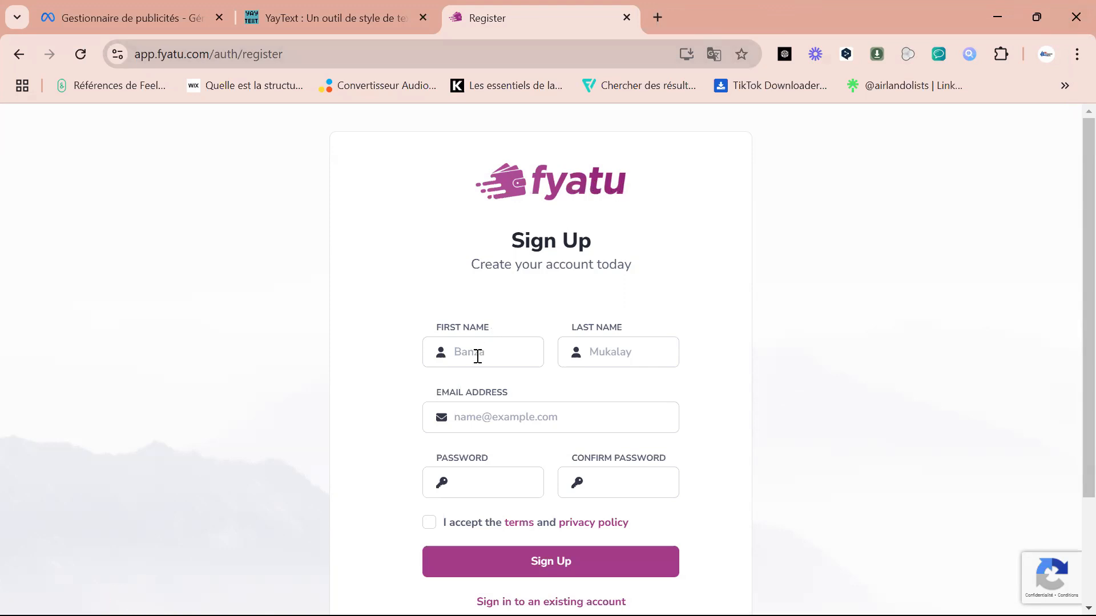
{"action": "scroll", "coordinate": [1072, 349], "scroll_direction": "down", "scroll_amount": 3}
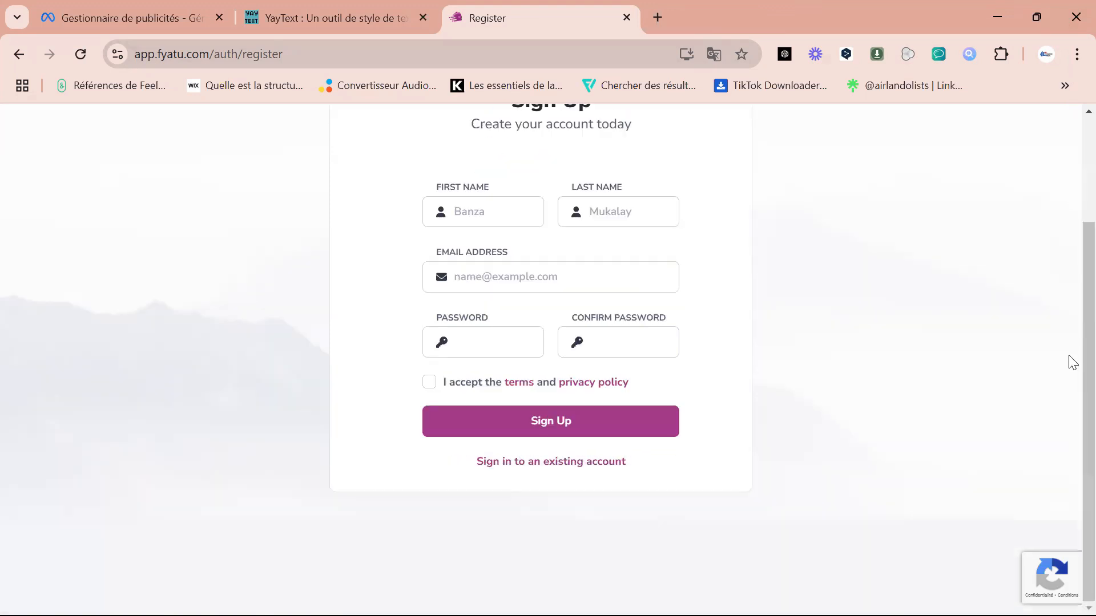
{"action": "scroll", "coordinate": [1072, 251], "scroll_direction": "up", "scroll_amount": 3}
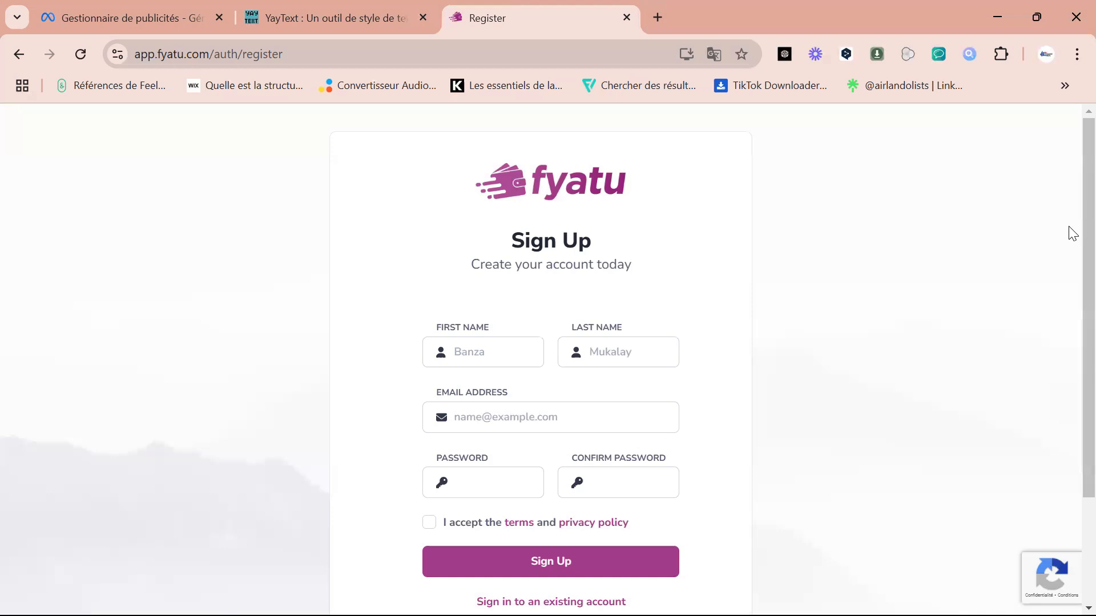
{"action": "scroll", "coordinate": [1071, 286], "scroll_direction": "down", "scroll_amount": 3}
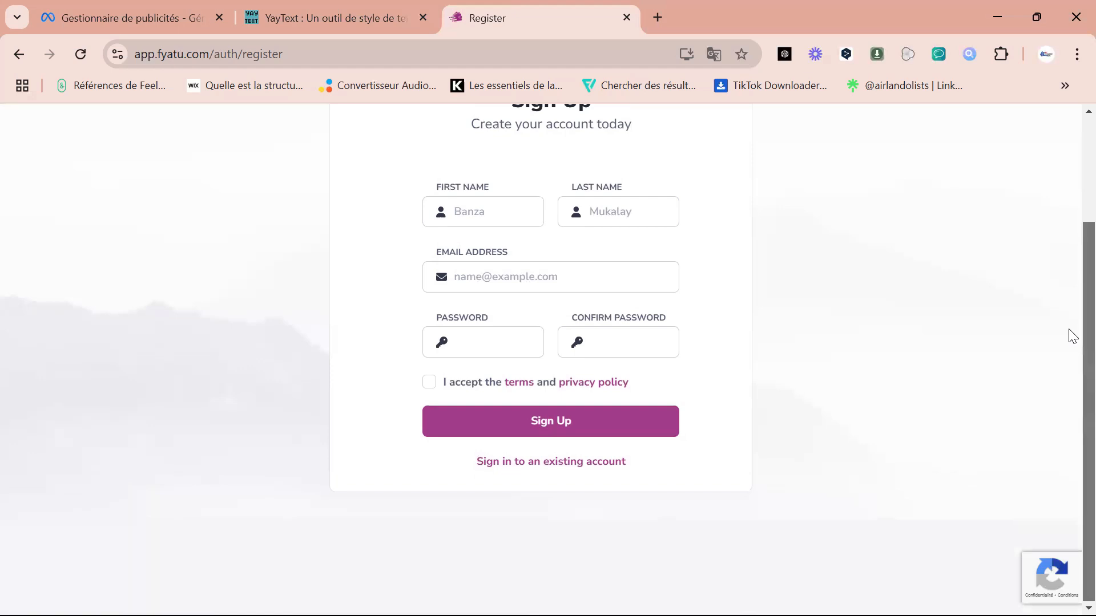
{"action": "scroll", "coordinate": [1070, 240], "scroll_direction": "up", "scroll_amount": 3}
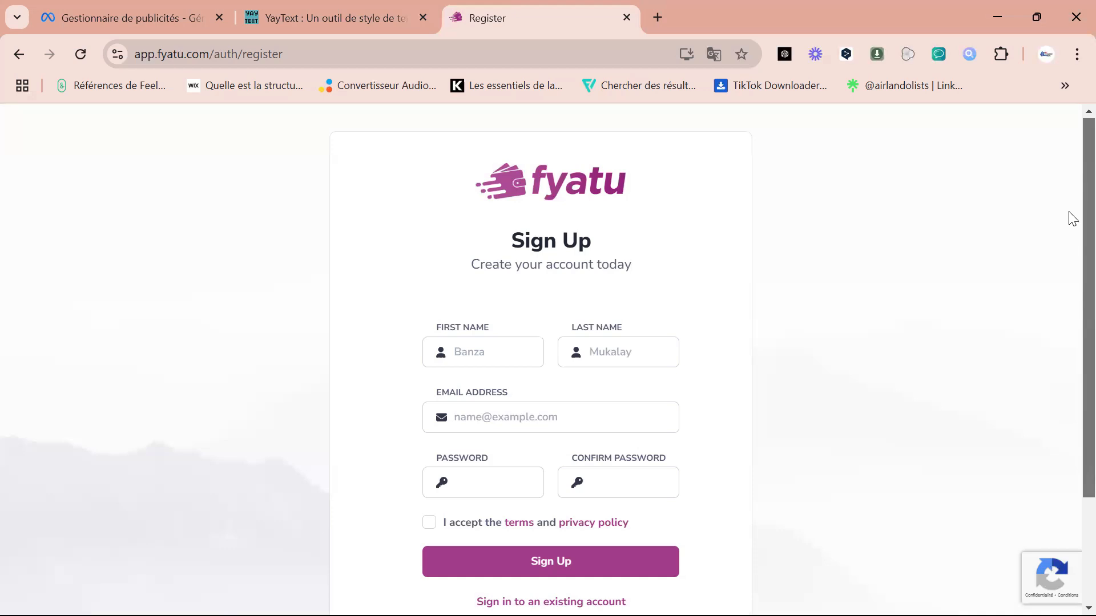
{"action": "scroll", "coordinate": [1070, 240], "scroll_direction": "down", "scroll_amount": 3}
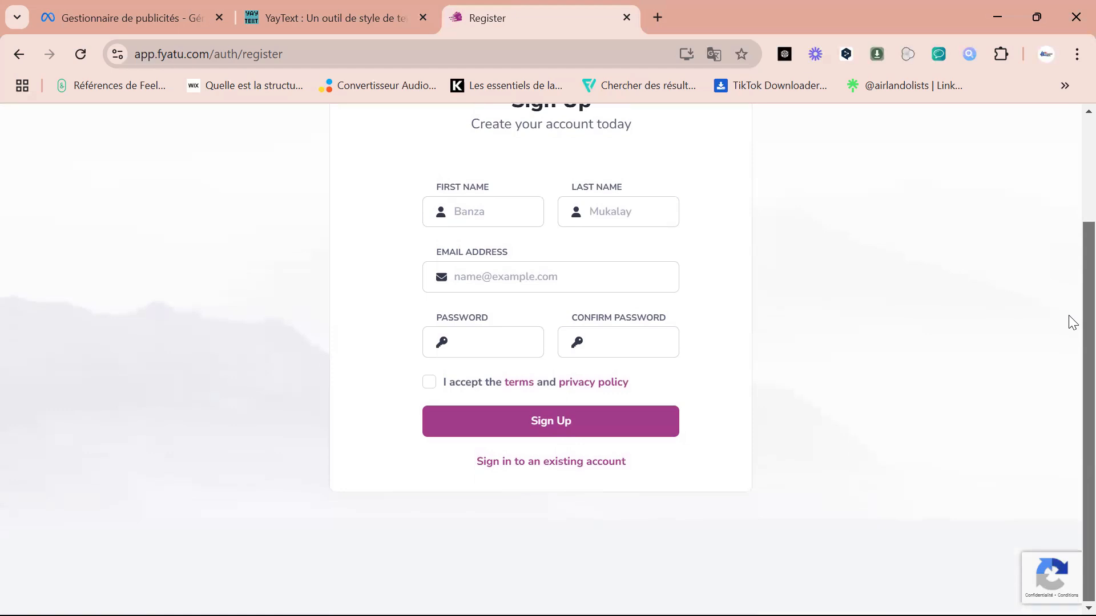
{"action": "scroll", "coordinate": [1070, 319], "scroll_direction": "up", "scroll_amount": 3}
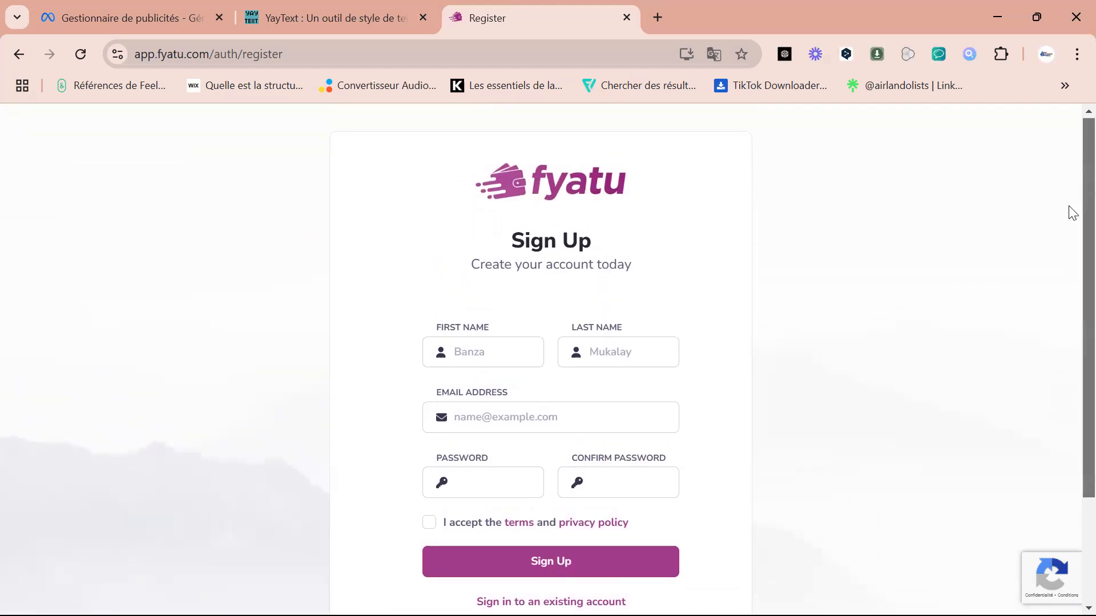
{"action": "scroll", "coordinate": [1070, 228], "scroll_direction": "down", "scroll_amount": 1}
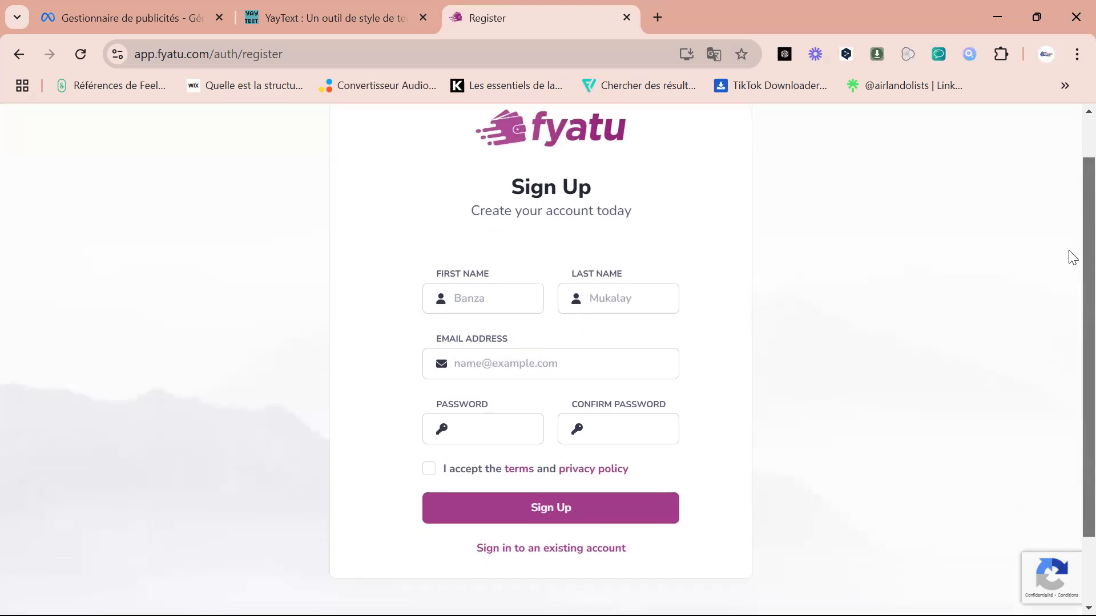
{"action": "scroll", "coordinate": [1072, 255], "scroll_direction": "up", "scroll_amount": 1}
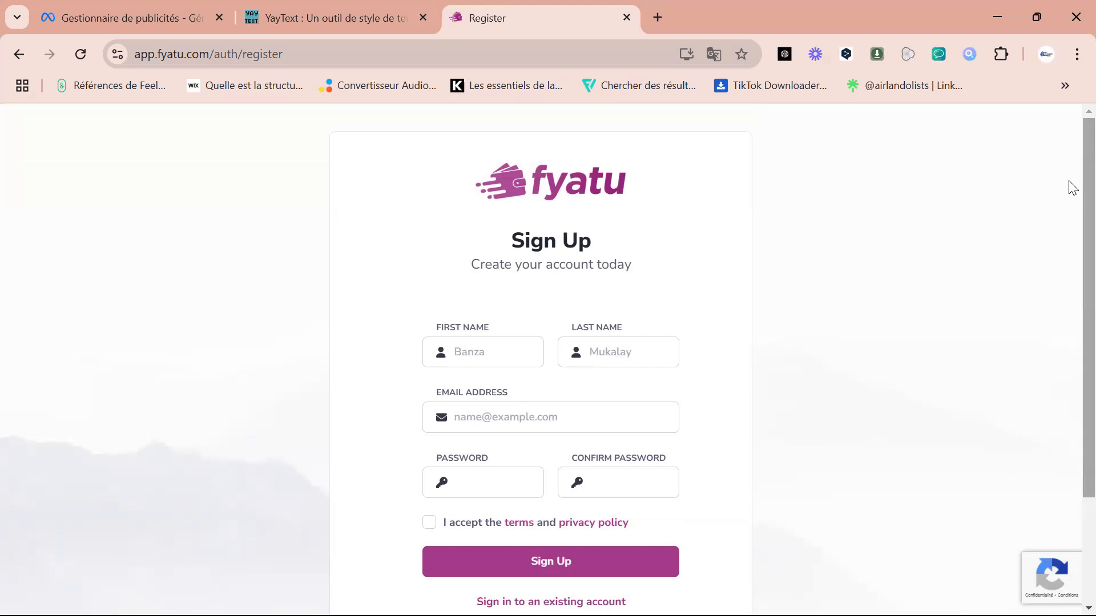
{"action": "scroll", "coordinate": [1071, 342], "scroll_direction": "down", "scroll_amount": 2}
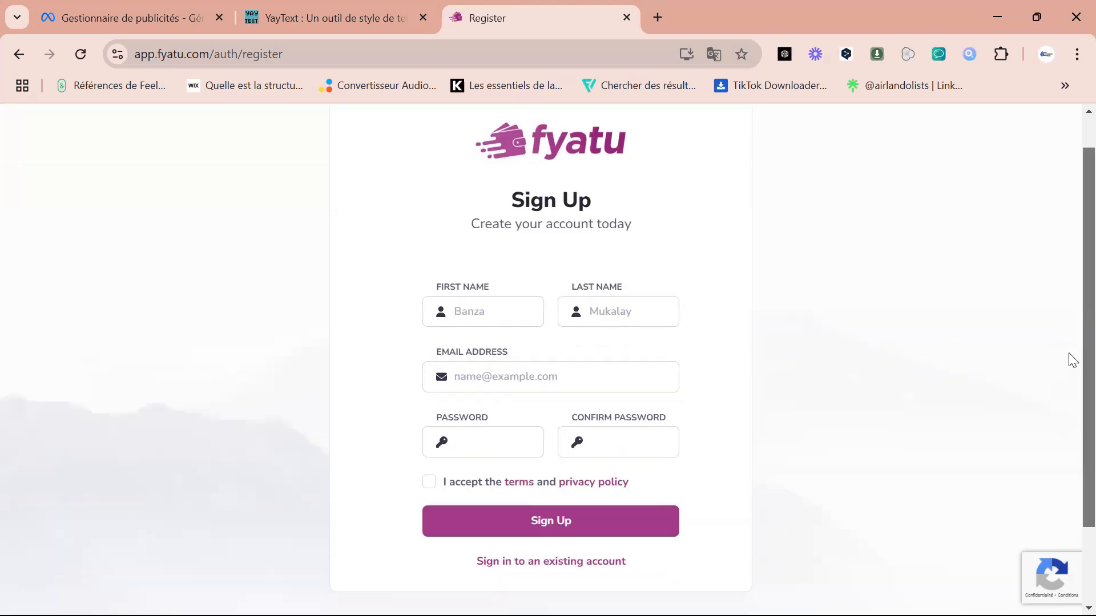
{"action": "scroll", "coordinate": [1071, 303], "scroll_direction": "up", "scroll_amount": 1}
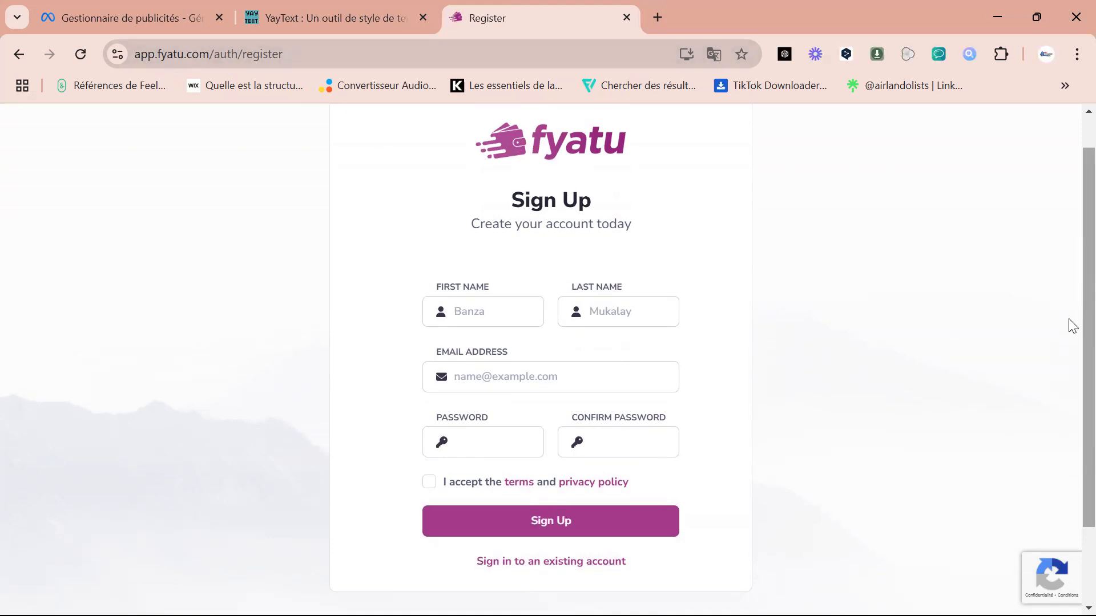
{"action": "scroll", "coordinate": [1072, 247], "scroll_direction": "up", "scroll_amount": 1}
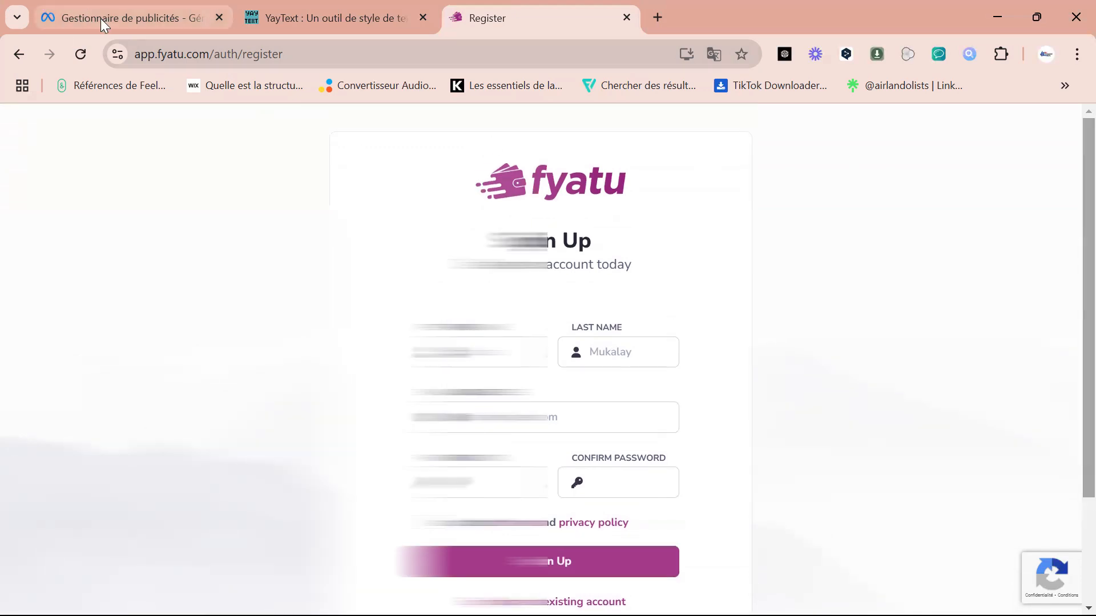
In Meta Ads Manager, start a new campaign with Ventes as its objective and continue to the campaign configuration.
{"action": "left_click", "coordinate": [100, 19]}
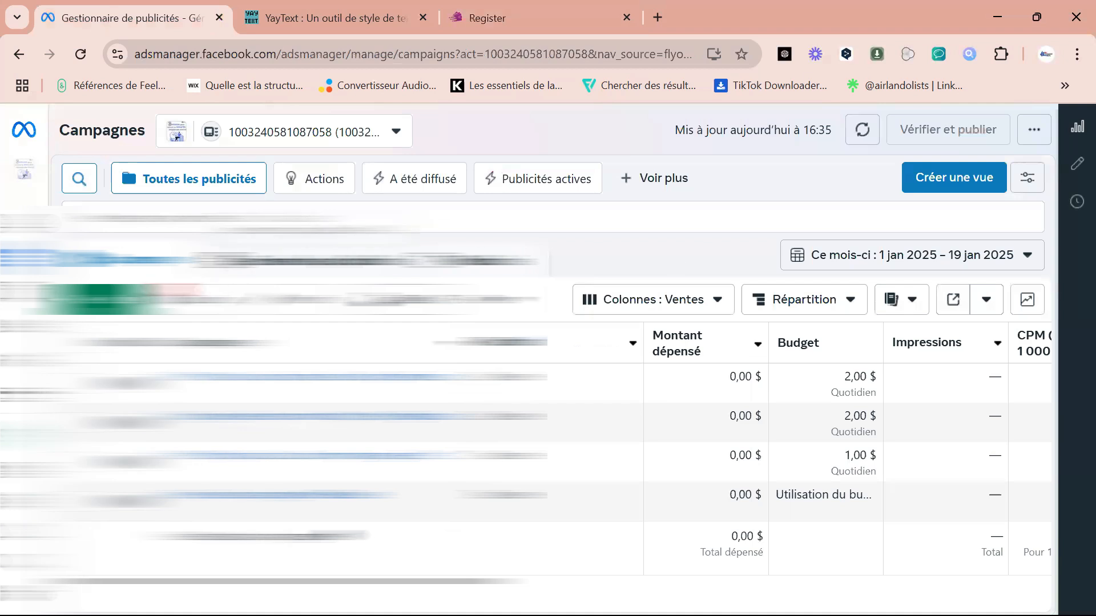
{"action": "left_click", "coordinate": [101, 300]}
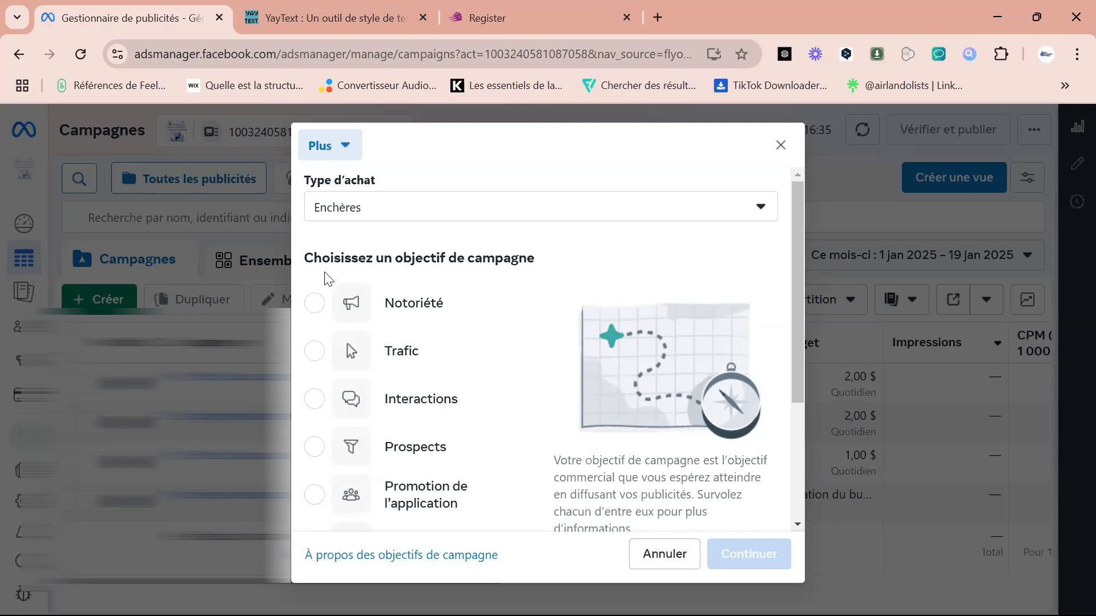
{"action": "left_click_drag", "start_coordinate": [797, 225], "coordinate": [799, 309]}
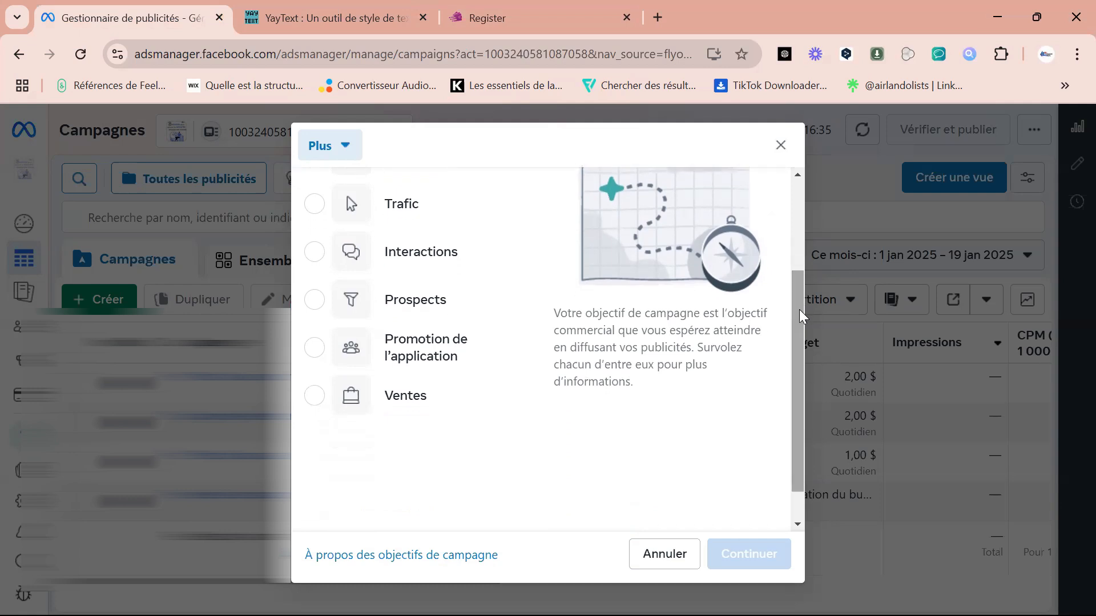
{"action": "mouse_move", "coordinate": [798, 348]}
{"action": "left_mouse_down"}
{"action": "mouse_move", "coordinate": [802, 310]}
{"action": "mouse_move", "coordinate": [802, 333]}
{"action": "left_mouse_up"}
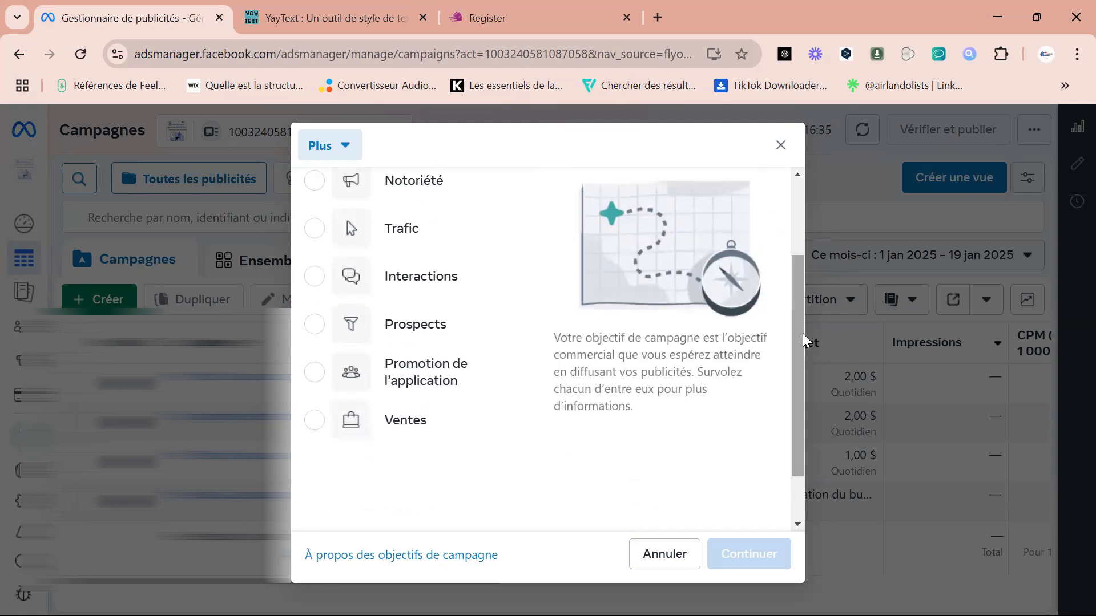
{"action": "mouse_move", "coordinate": [325, 435]}
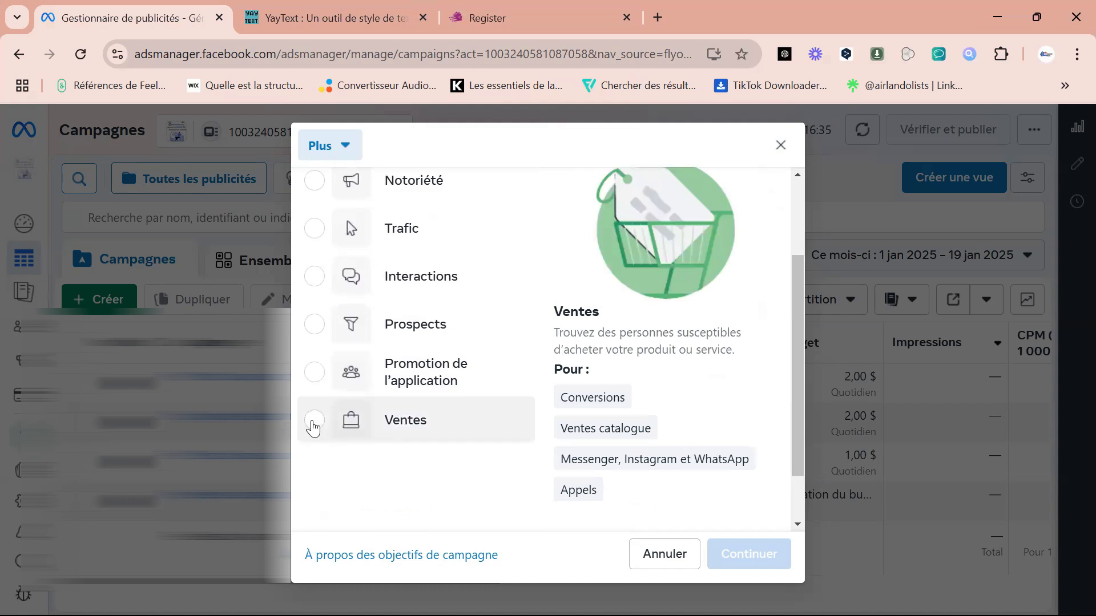
{"action": "mouse_move", "coordinate": [321, 226]}
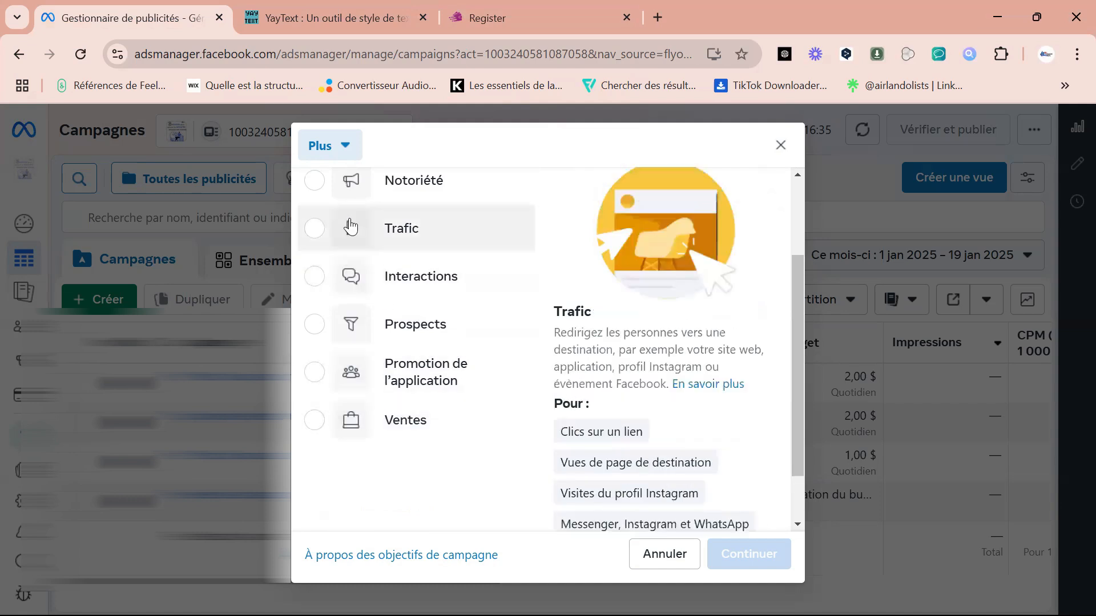
{"action": "mouse_move", "coordinate": [324, 278]}
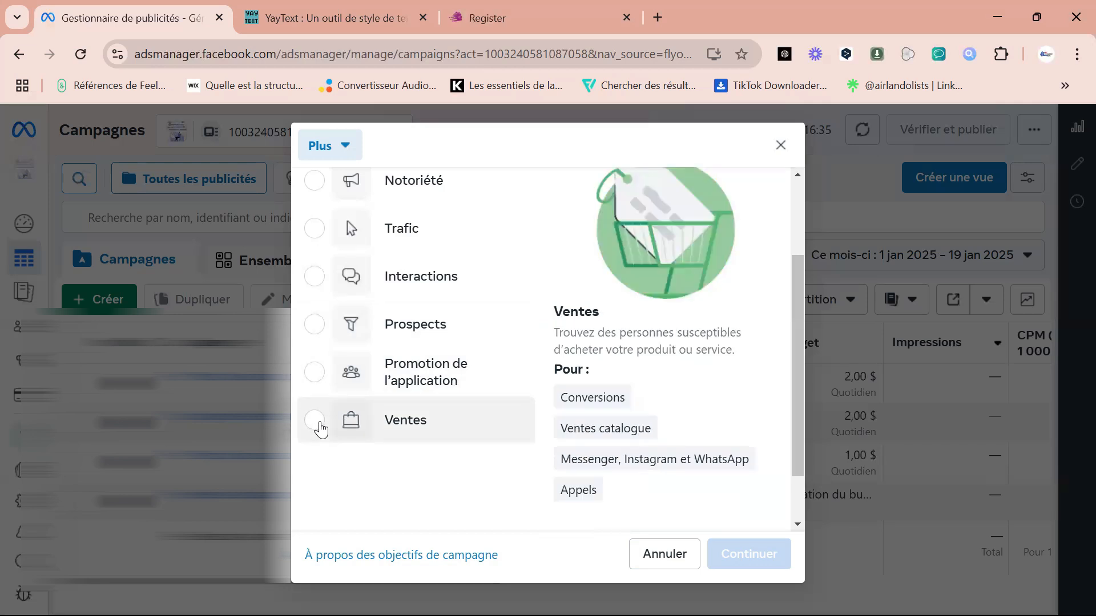
{"action": "left_click", "coordinate": [315, 422]}
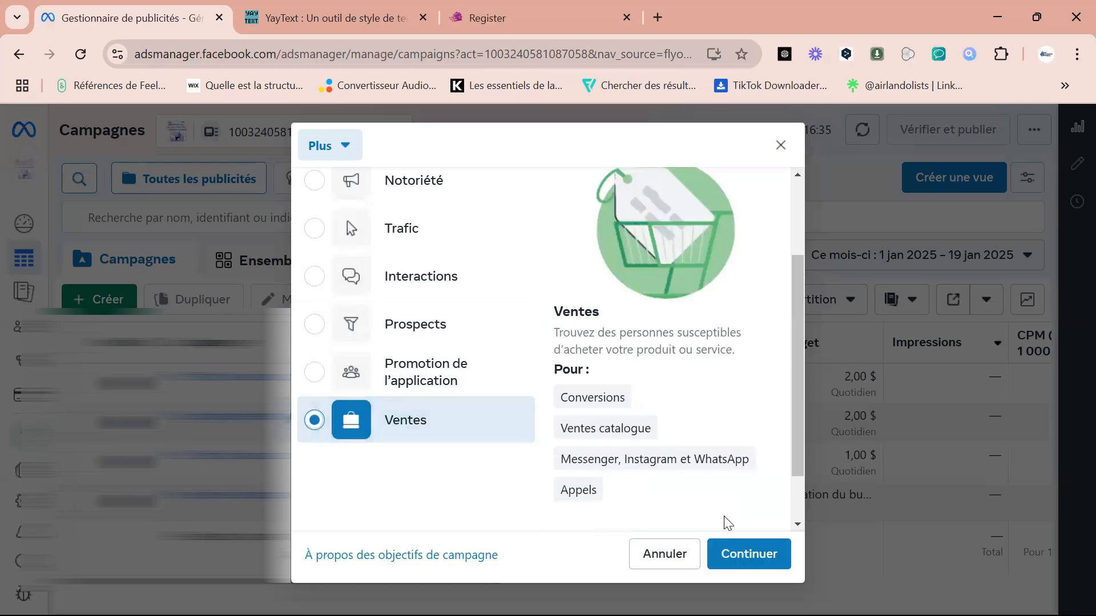
{"action": "left_click", "coordinate": [748, 554]}
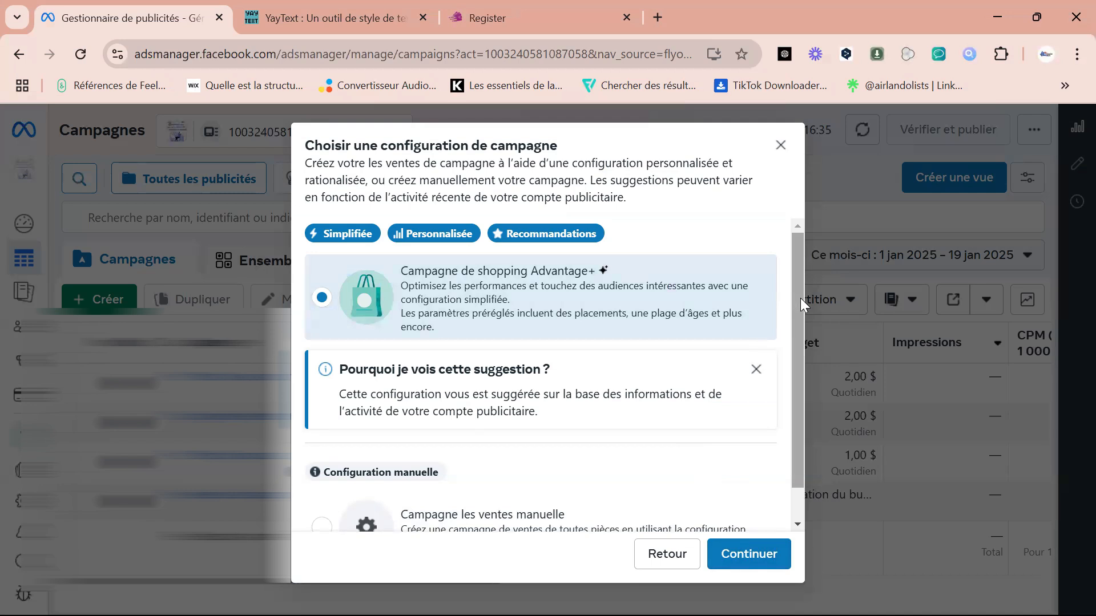
Choose the manual configuration "Campagne les ventes manuelle" for the campaign and continue to its settings.
{"action": "scroll", "coordinate": [800, 297], "scroll_direction": "down", "scroll_amount": 1}
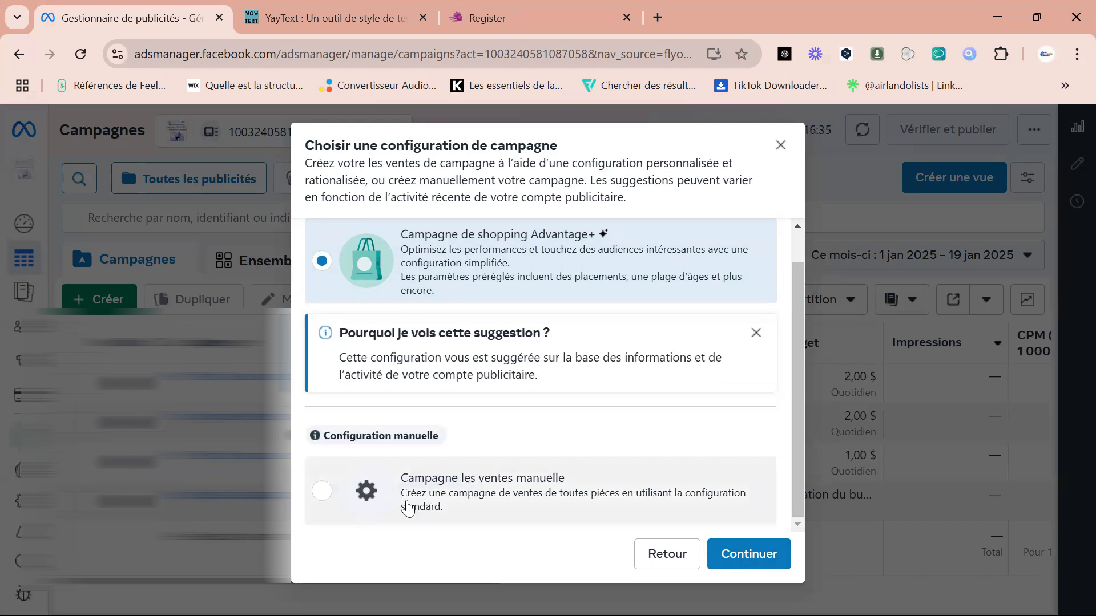
{"action": "left_click", "coordinate": [323, 495]}
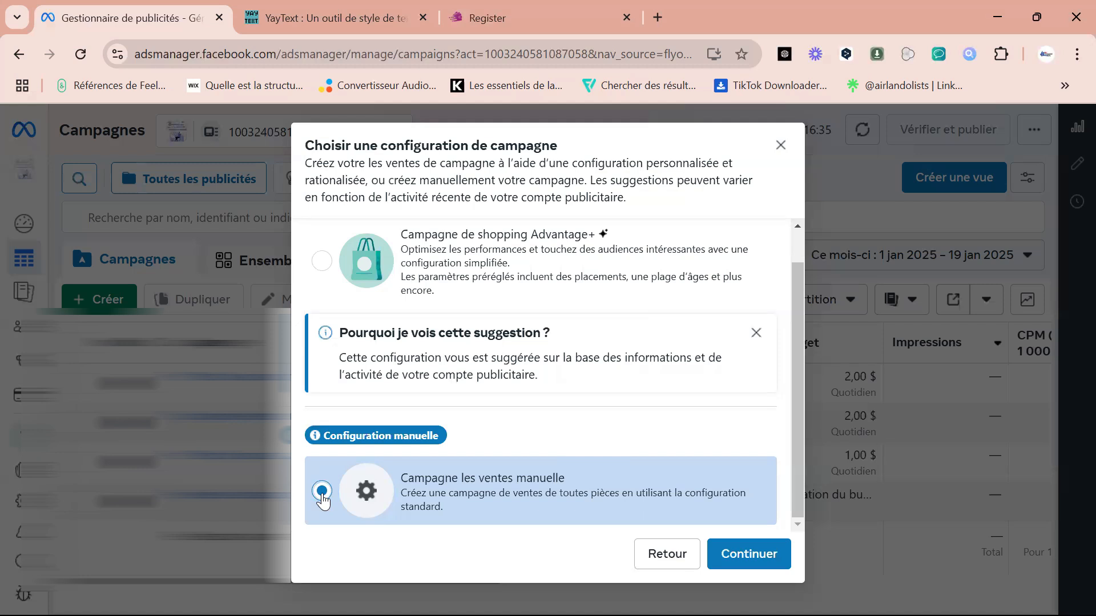
{"action": "left_click", "coordinate": [757, 555]}
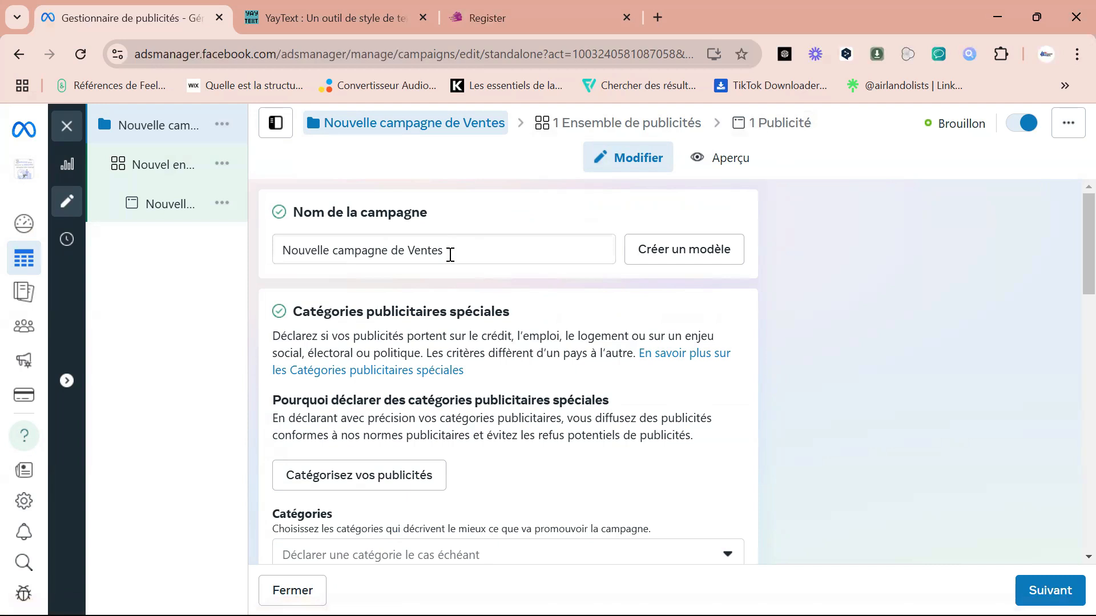
Rename the campaign as "Campagne pour Réalisation de Logo".
{"action": "left_click_drag", "start_coordinate": [450, 255], "coordinate": [284, 252]}
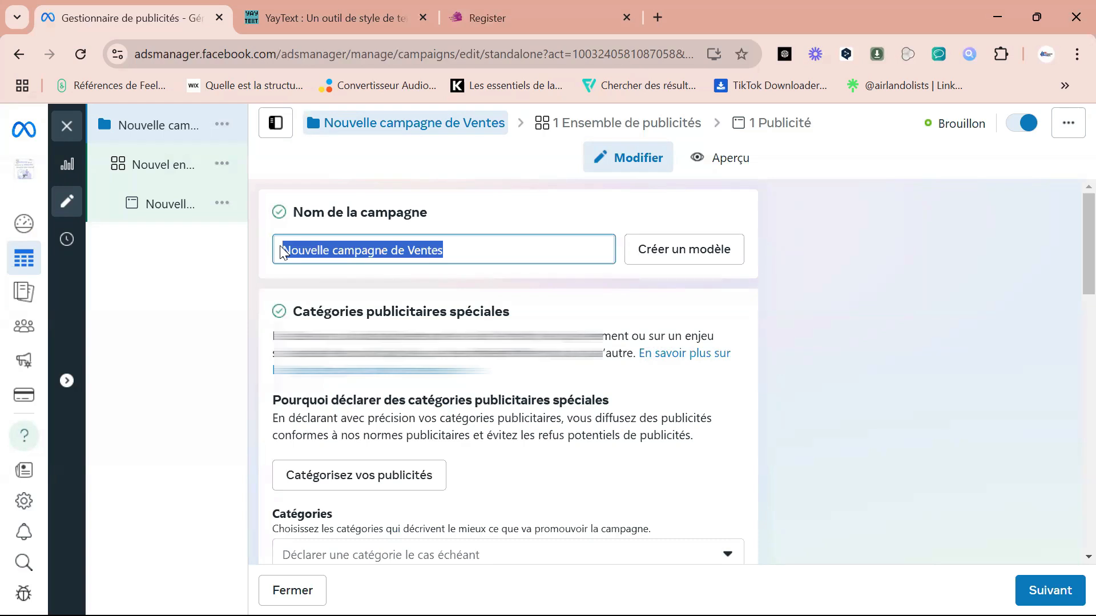
{"action": "type", "text": "C"}
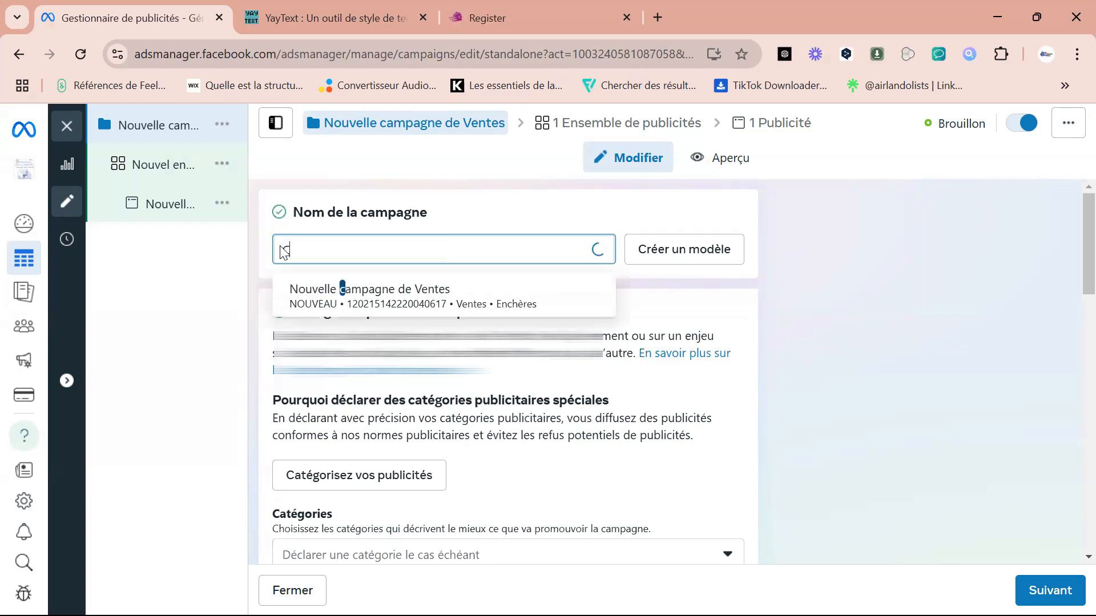
{"action": "type", "text": "ampagne "}
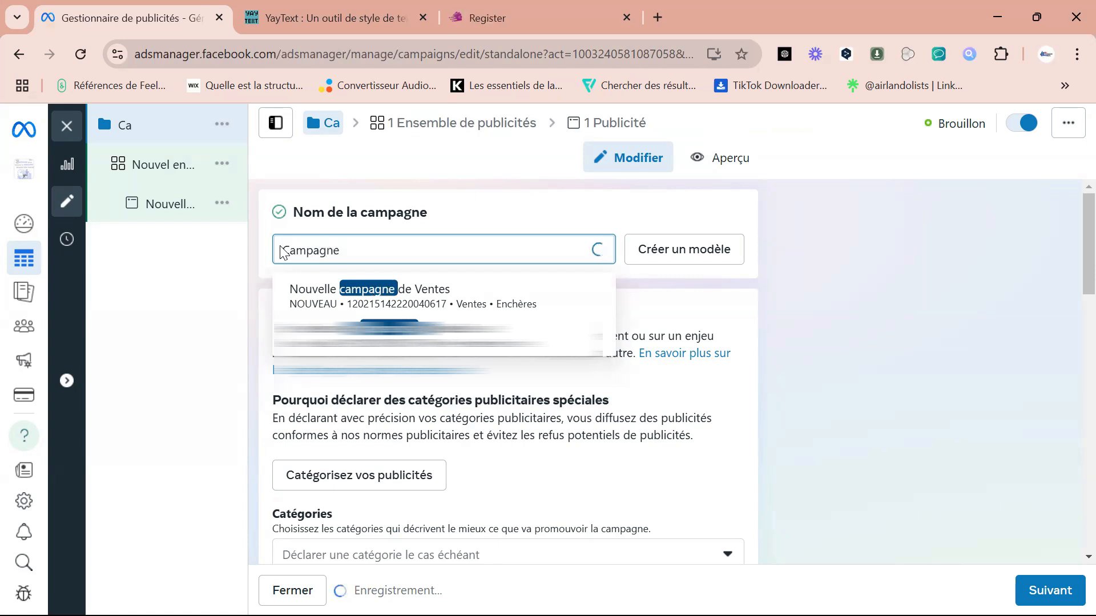
{"action": "type", "text": "pour"}
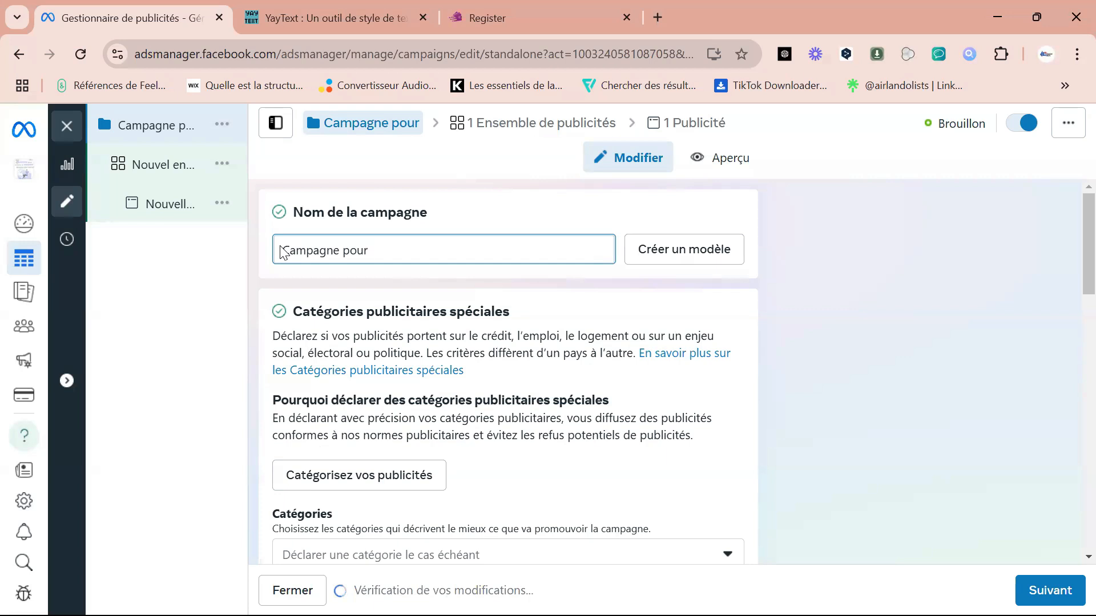
{"action": "type", "text": " R"}
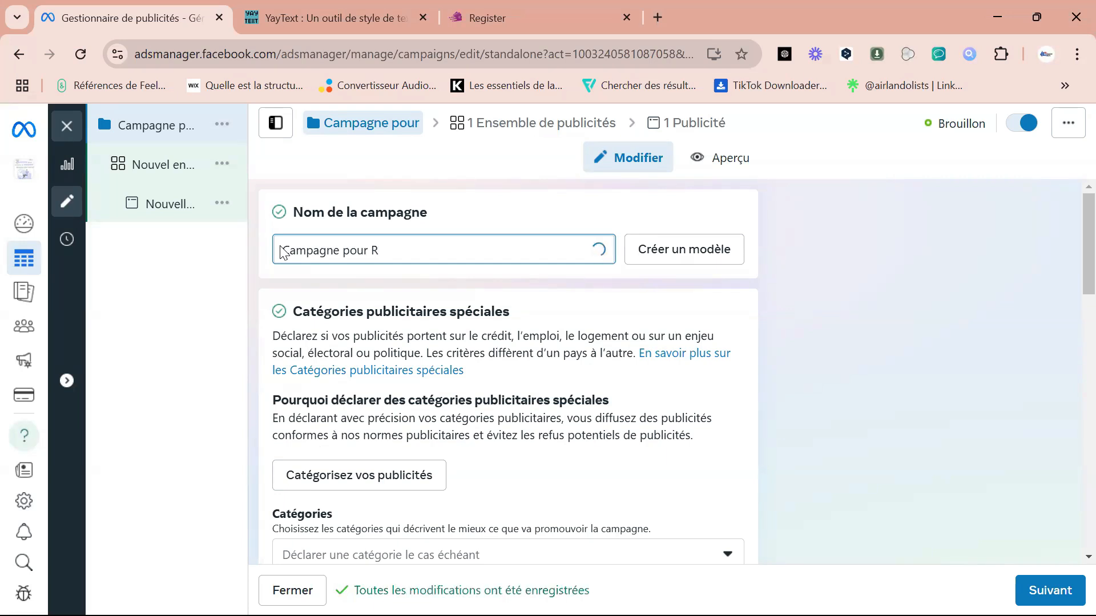
{"action": "type", "text": "éalisation de Logo"}
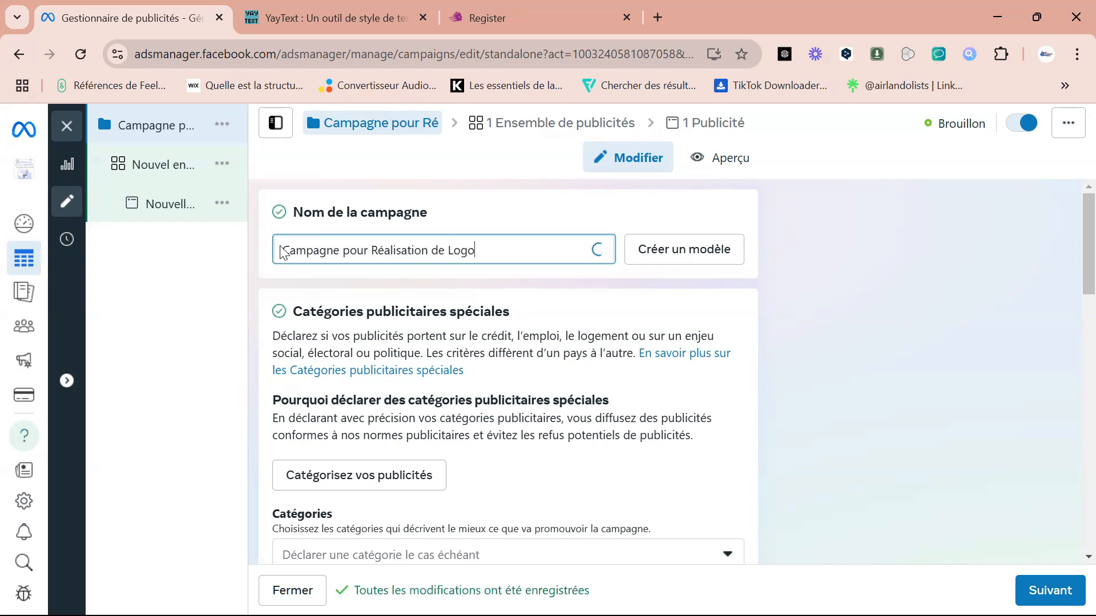
Examine the campaign settings, from special ad categories and campaign details to the Advantage+ catalogue, campaign budget, A/B test and reports sections.
{"action": "left_click", "coordinate": [1073, 272]}
{"action": "scroll", "coordinate": [1072, 302], "scroll_direction": "down", "scroll_amount": 6}
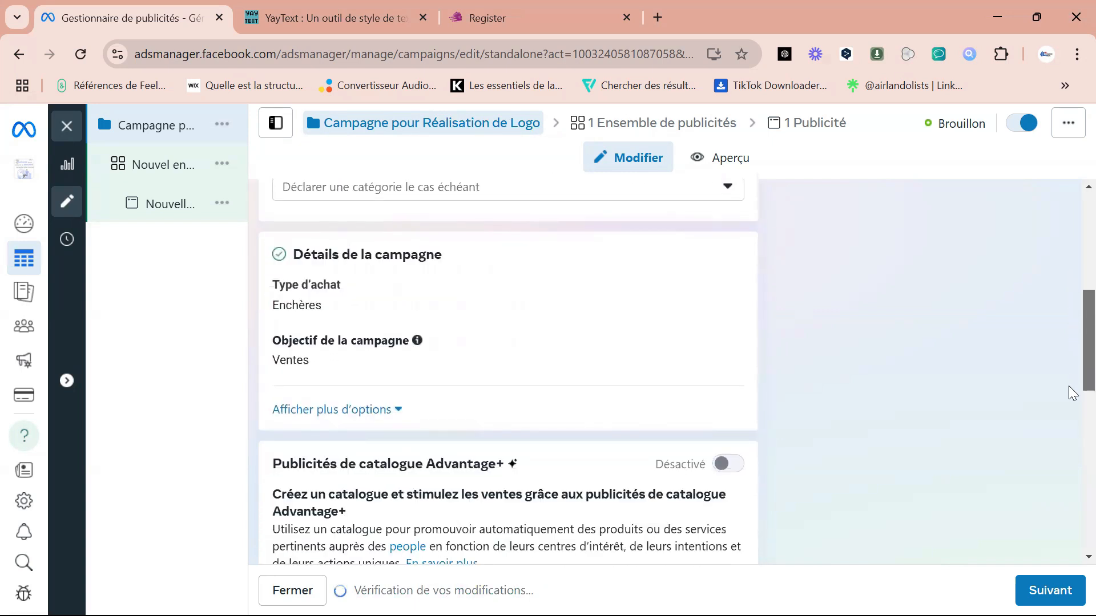
{"action": "scroll", "coordinate": [1067, 416], "scroll_direction": "down", "scroll_amount": 10}
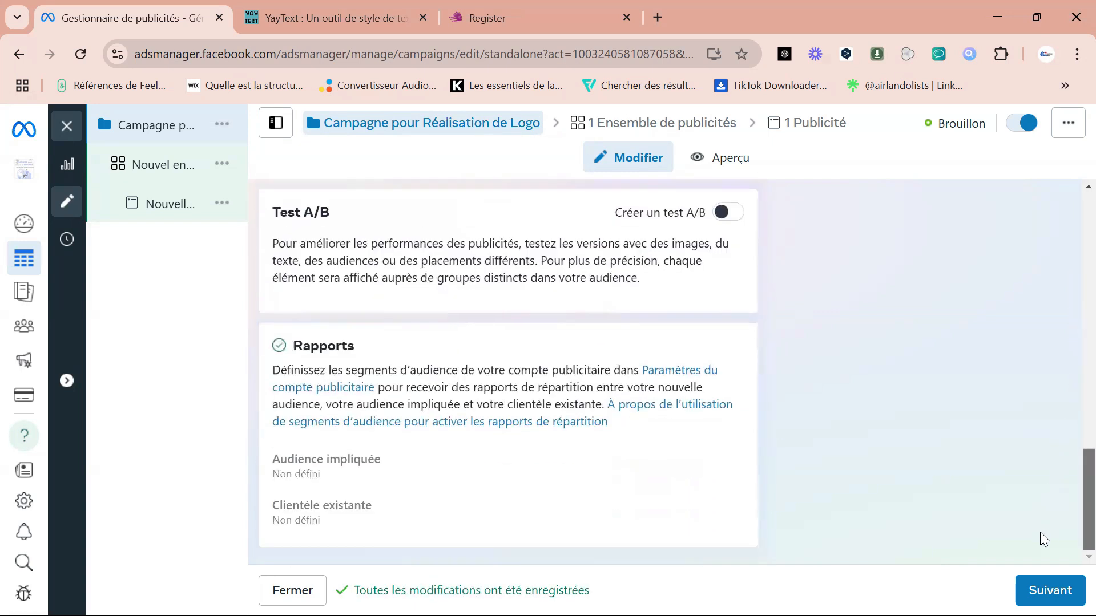
{"action": "scroll", "coordinate": [1043, 530], "scroll_direction": "up", "scroll_amount": 1}
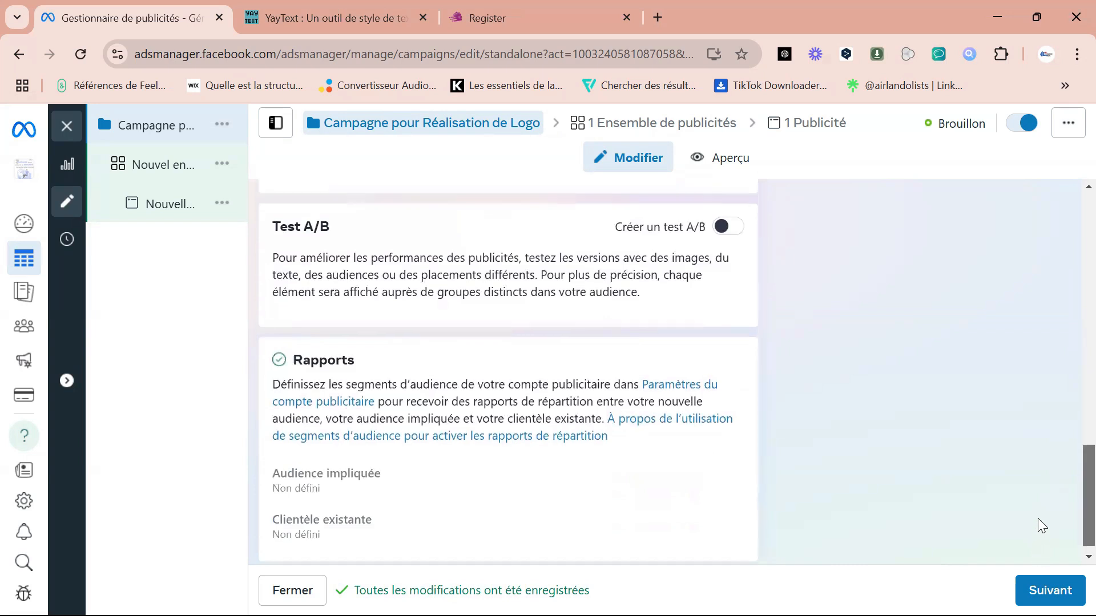
{"action": "scroll", "coordinate": [1042, 526], "scroll_direction": "up", "scroll_amount": 10}
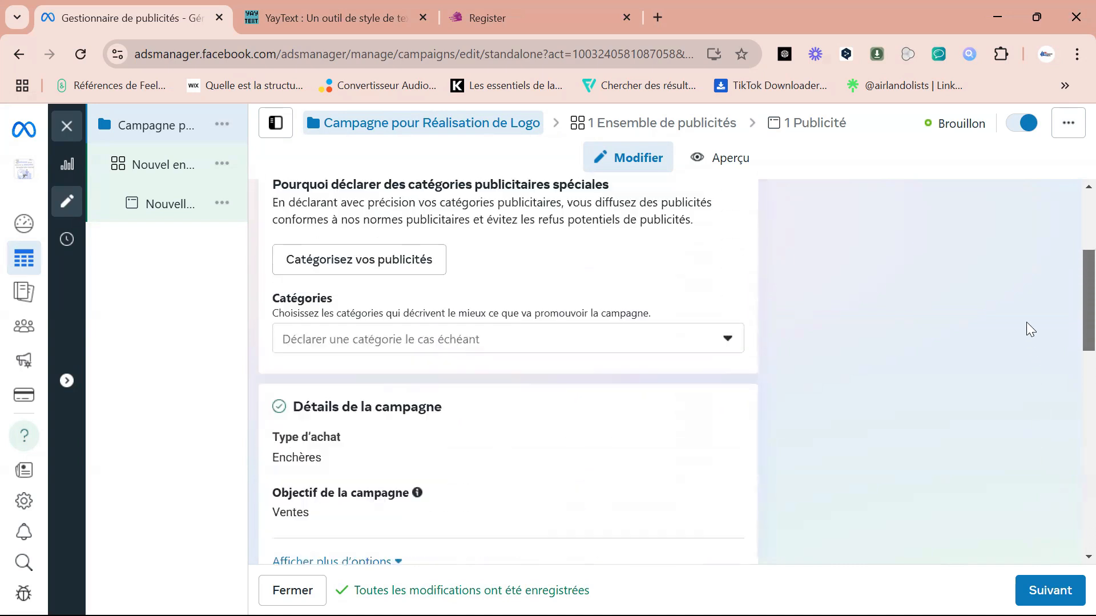
{"action": "scroll", "coordinate": [1030, 330], "scroll_direction": "up", "scroll_amount": 3}
{"action": "scroll", "coordinate": [1028, 316], "scroll_direction": "down", "scroll_amount": 3}
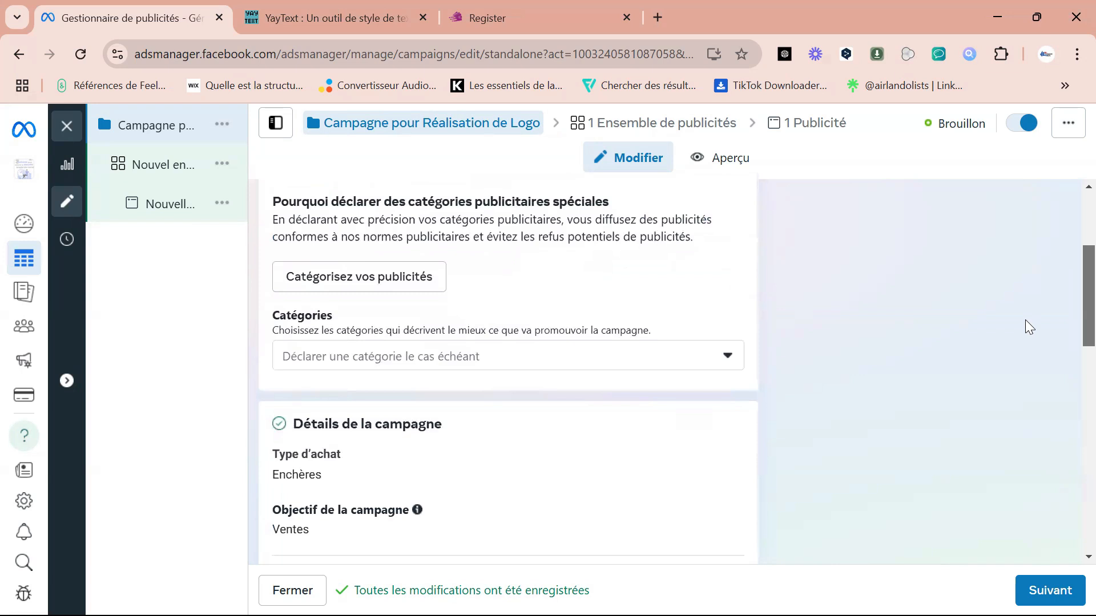
{"action": "scroll", "coordinate": [1029, 327], "scroll_direction": "down", "scroll_amount": 3}
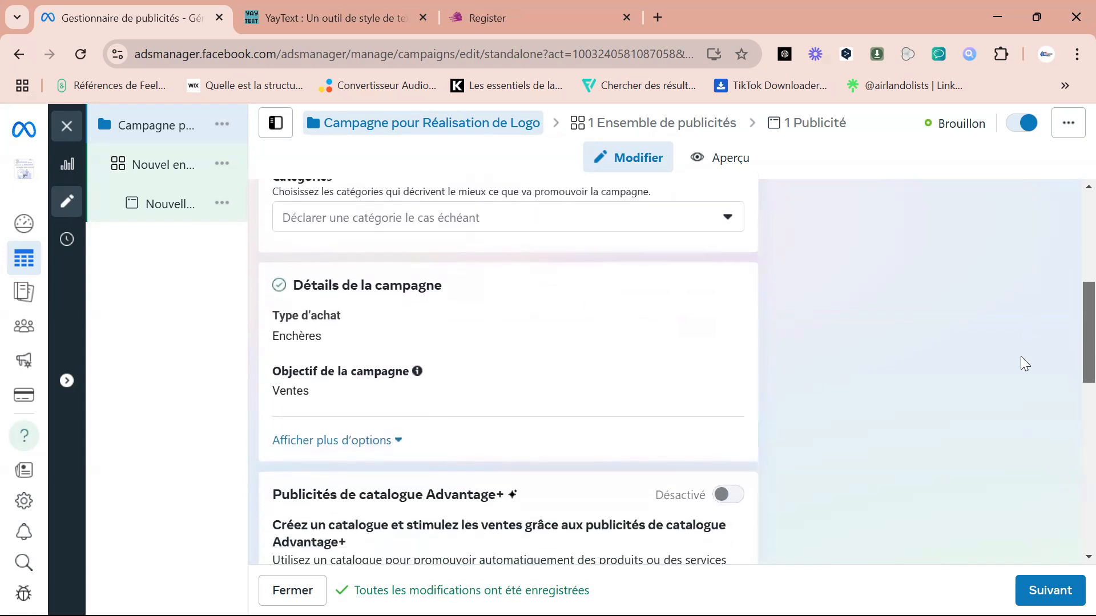
{"action": "scroll", "coordinate": [1024, 364], "scroll_direction": "down", "scroll_amount": 3}
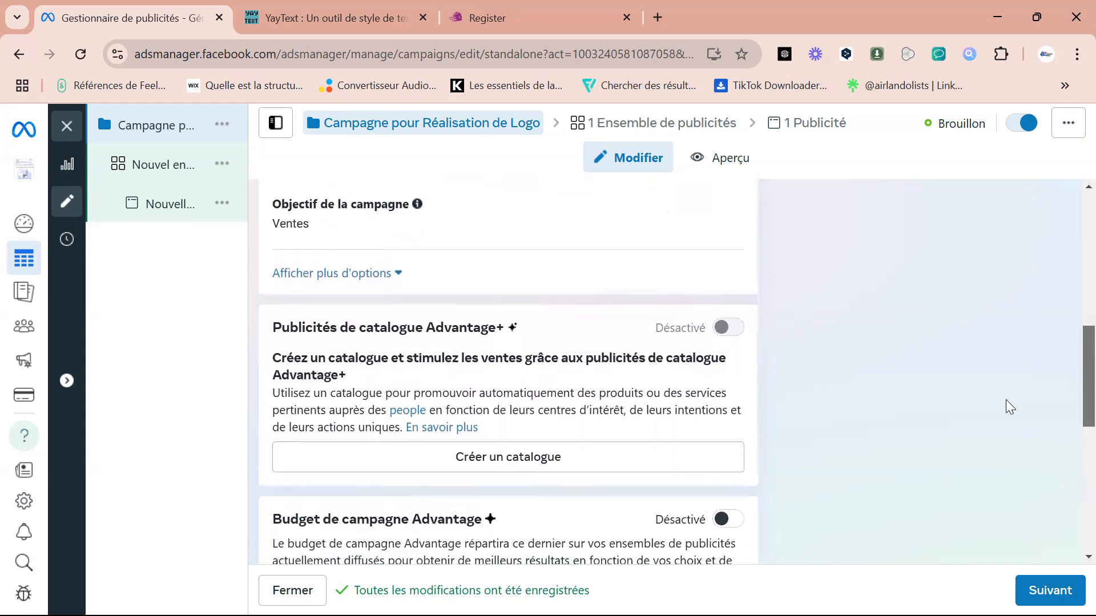
{"action": "scroll", "coordinate": [1003, 422], "scroll_direction": "down", "scroll_amount": 3}
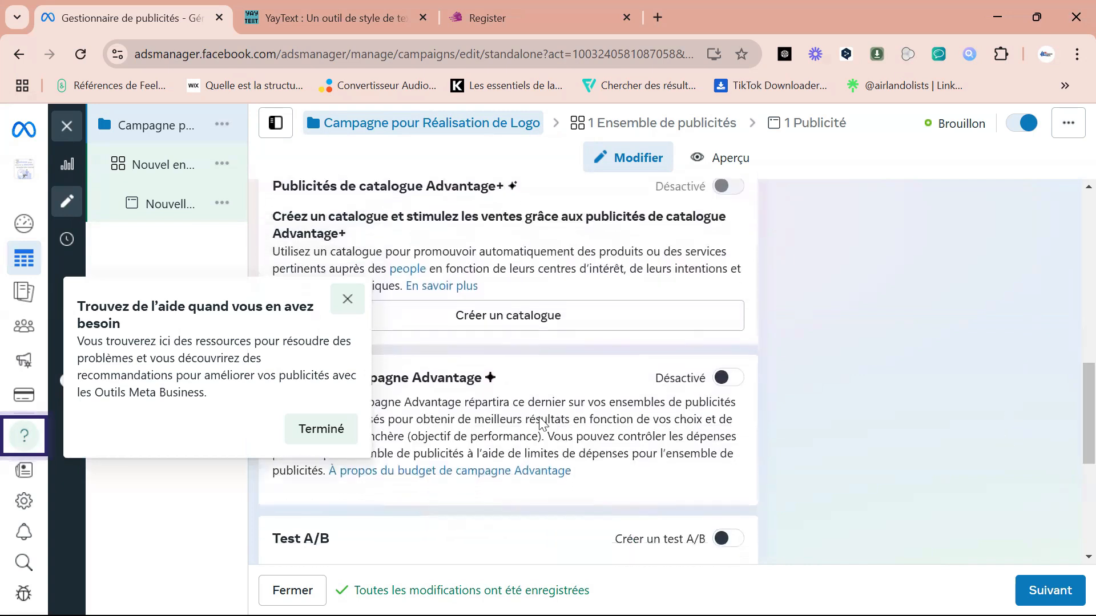
{"action": "left_click", "coordinate": [310, 431]}
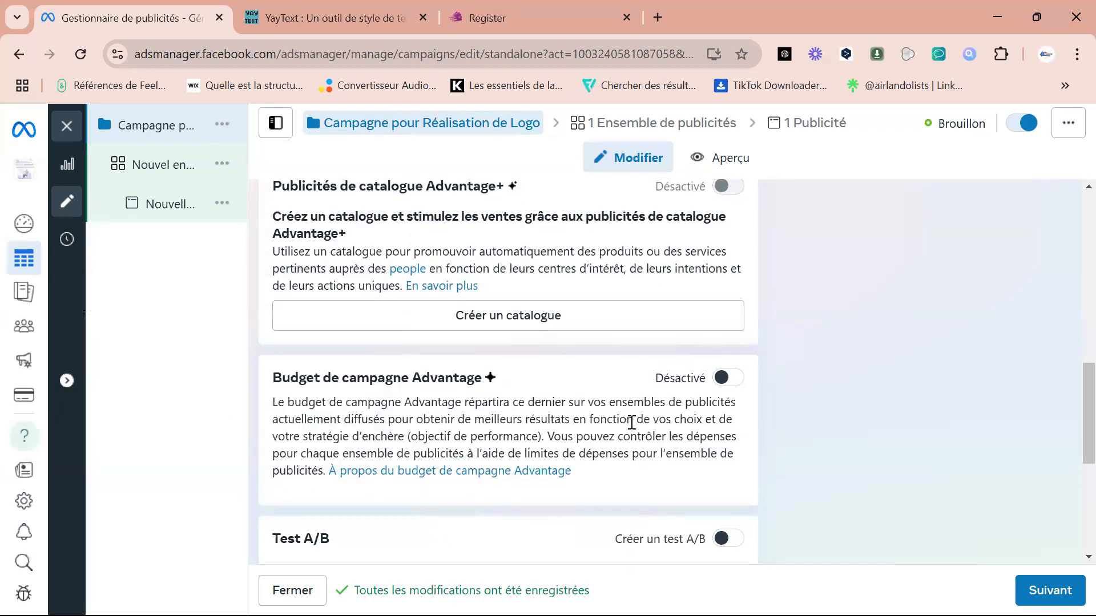
Keep the remaining campaign settings, continue to the ad set and confirm the daily budget.
{"action": "scroll", "coordinate": [1068, 443], "scroll_direction": "down", "scroll_amount": 6}
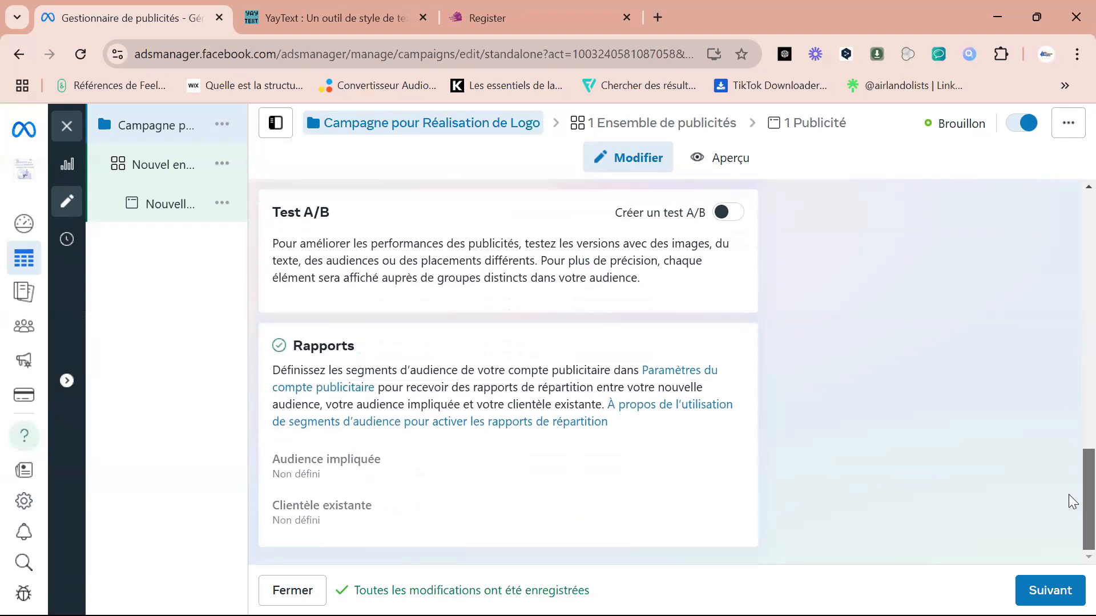
{"action": "left_click", "coordinate": [1056, 591]}
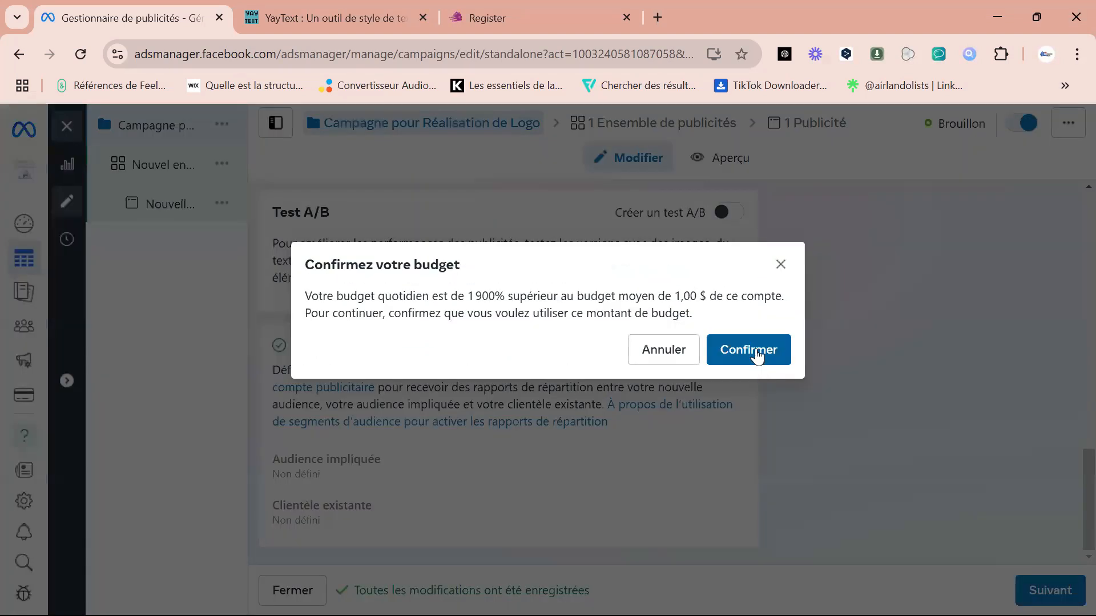
{"action": "left_click", "coordinate": [758, 356]}
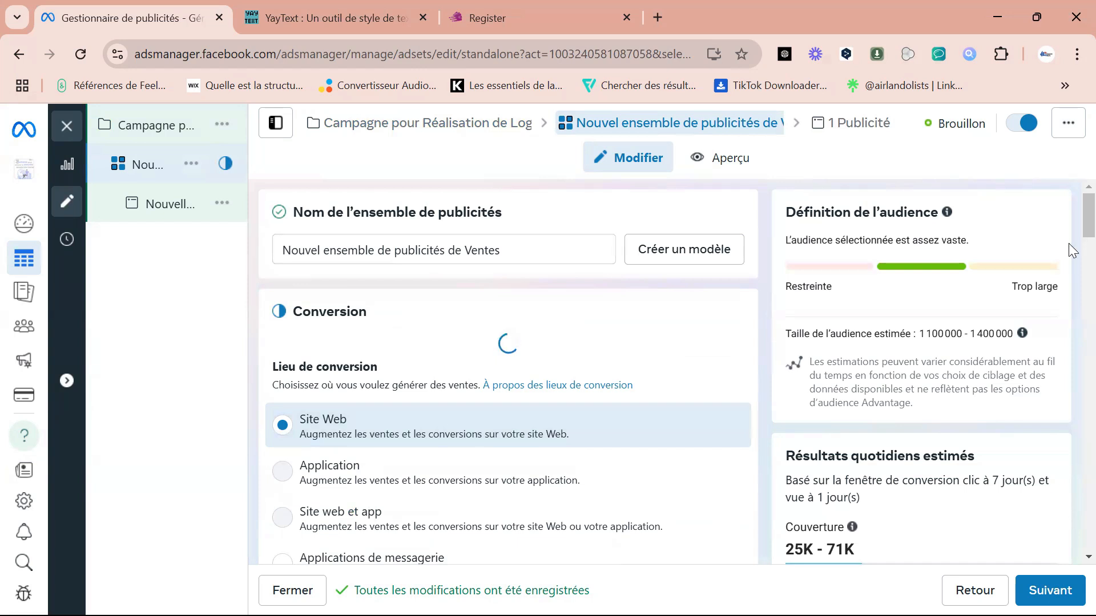
Set the ad set's conversion location to "Applications de messagerie".
{"action": "scroll", "coordinate": [1072, 234], "scroll_direction": "down", "scroll_amount": 1}
{"action": "mouse_move", "coordinate": [1069, 226]}
{"action": "left_mouse_down"}
{"action": "mouse_move", "coordinate": [1069, 251]}
{"action": "mouse_move", "coordinate": [1070, 223]}
{"action": "left_mouse_up"}
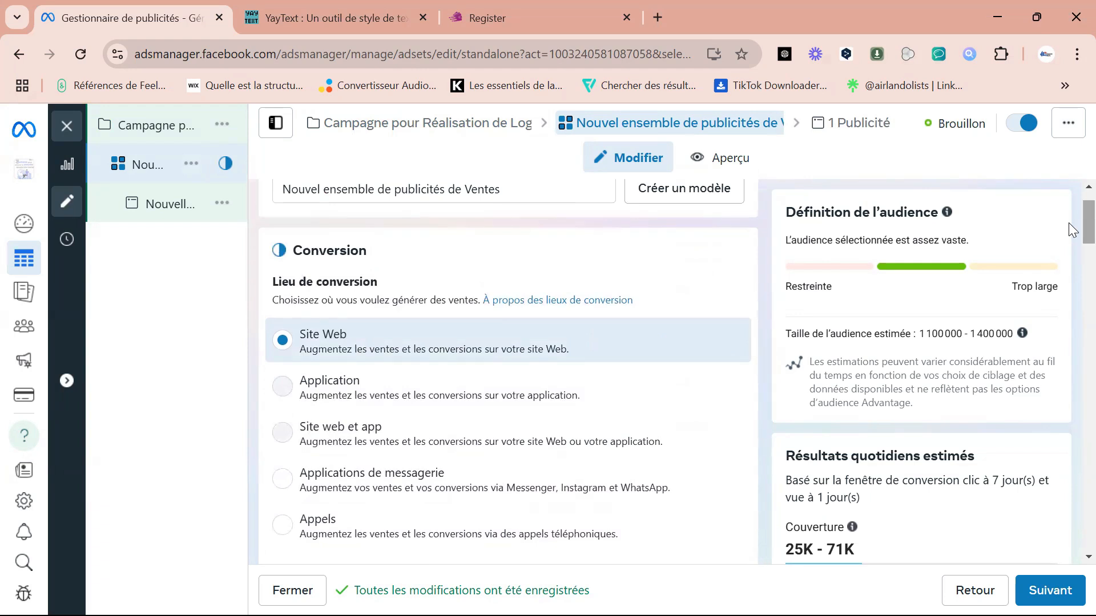
{"action": "mouse_move", "coordinate": [1069, 230]}
{"action": "left_mouse_down"}
{"action": "mouse_move", "coordinate": [1072, 260]}
{"action": "mouse_move", "coordinate": [1069, 247]}
{"action": "left_mouse_up"}
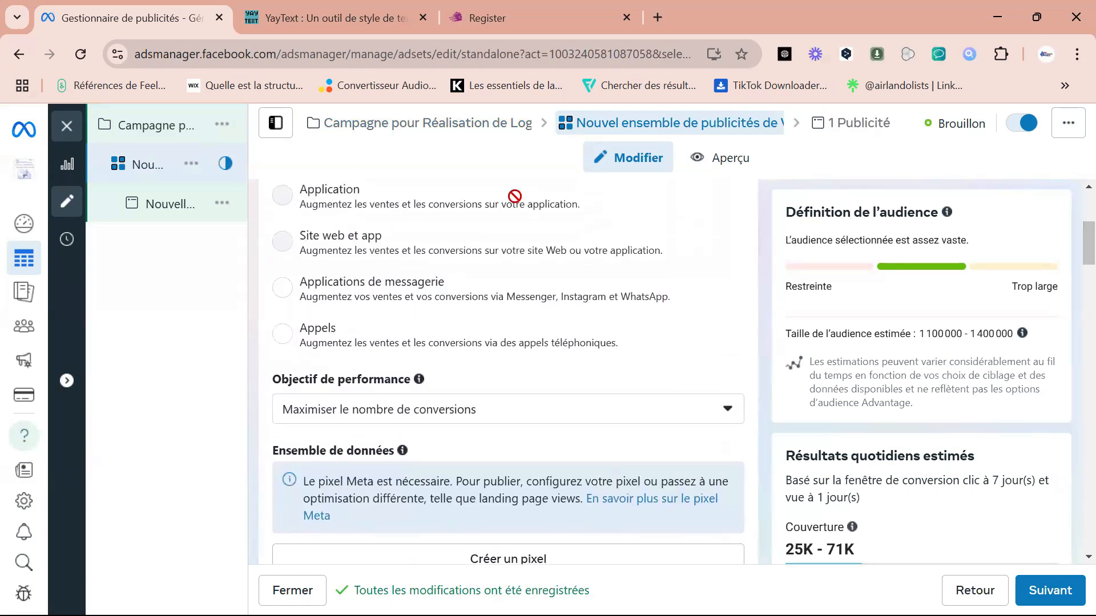
{"action": "left_click", "coordinate": [283, 291]}
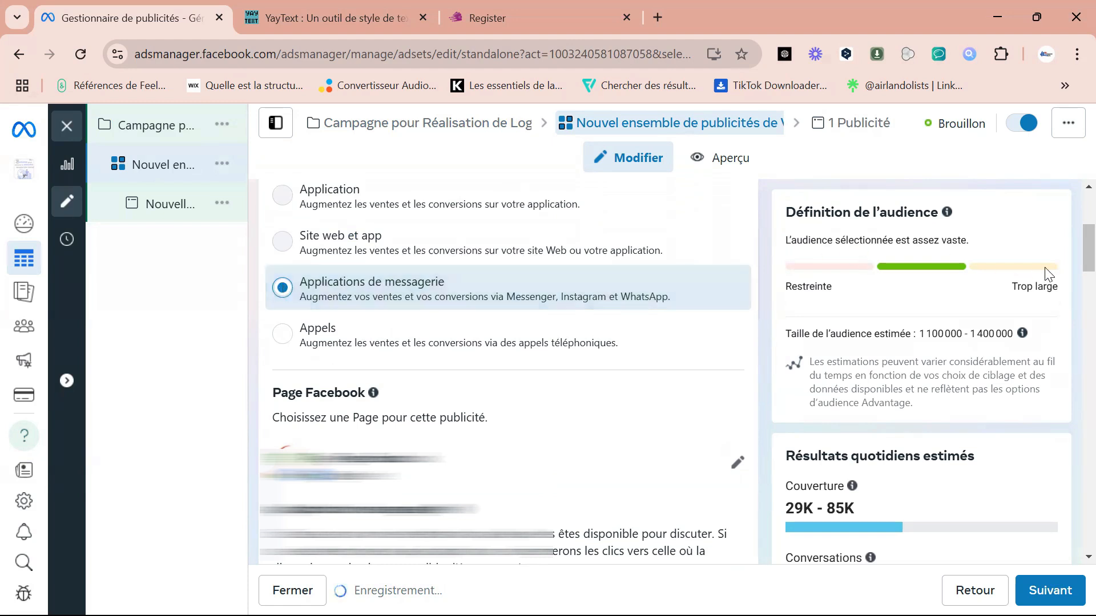
Choose TonCanva Officiel as the Facebook Page for the ad set.
{"action": "scroll", "coordinate": [1071, 289], "scroll_direction": "down", "scroll_amount": 8}
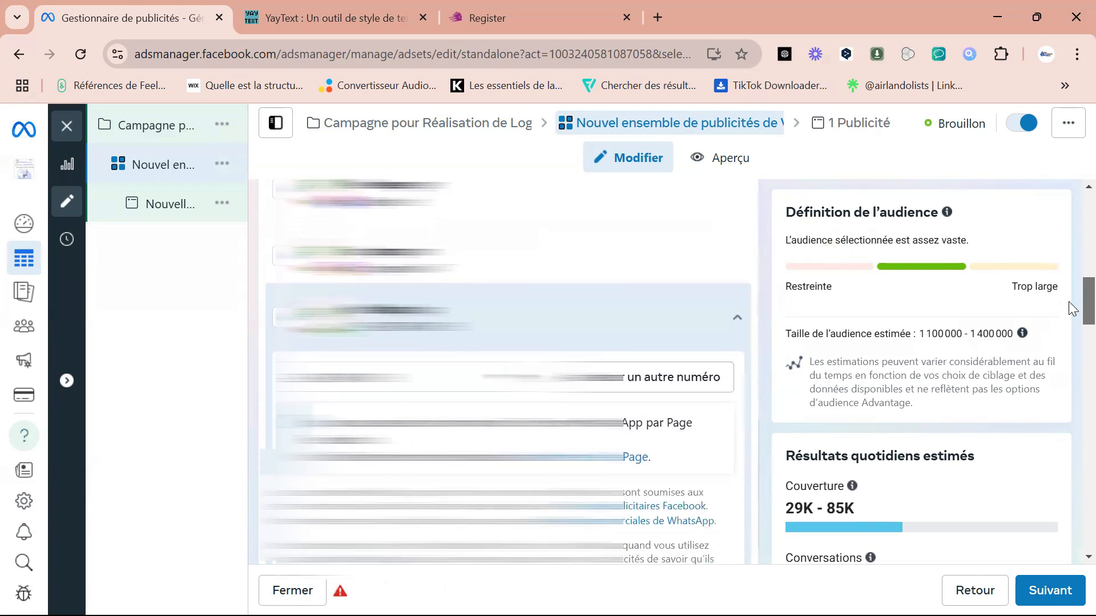
{"action": "scroll", "coordinate": [1072, 309], "scroll_direction": "up", "scroll_amount": 10}
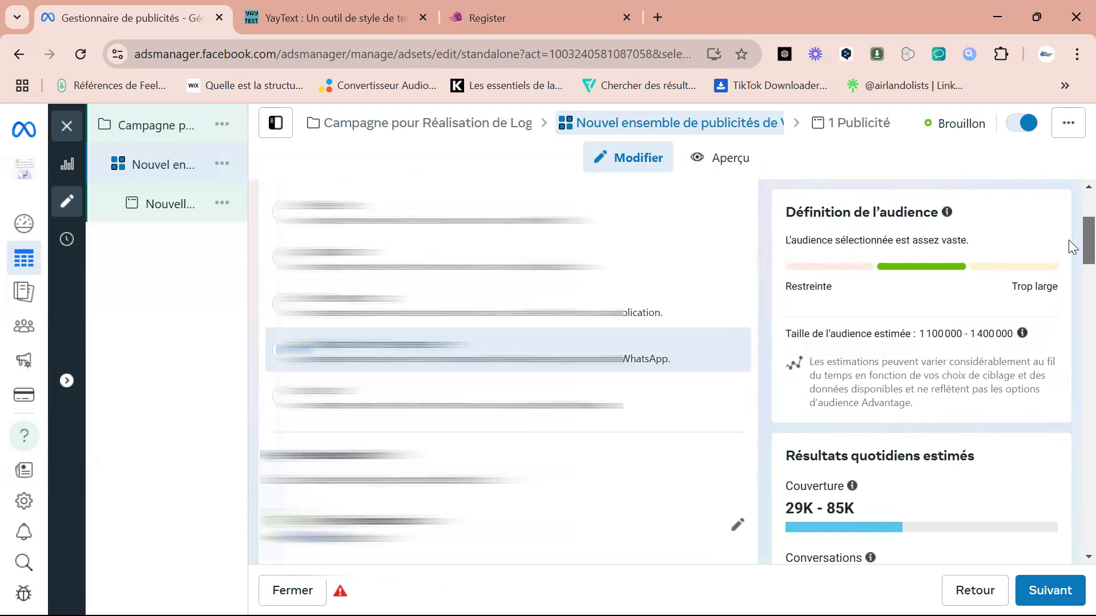
{"action": "scroll", "coordinate": [1072, 200], "scroll_direction": "down", "scroll_amount": 5}
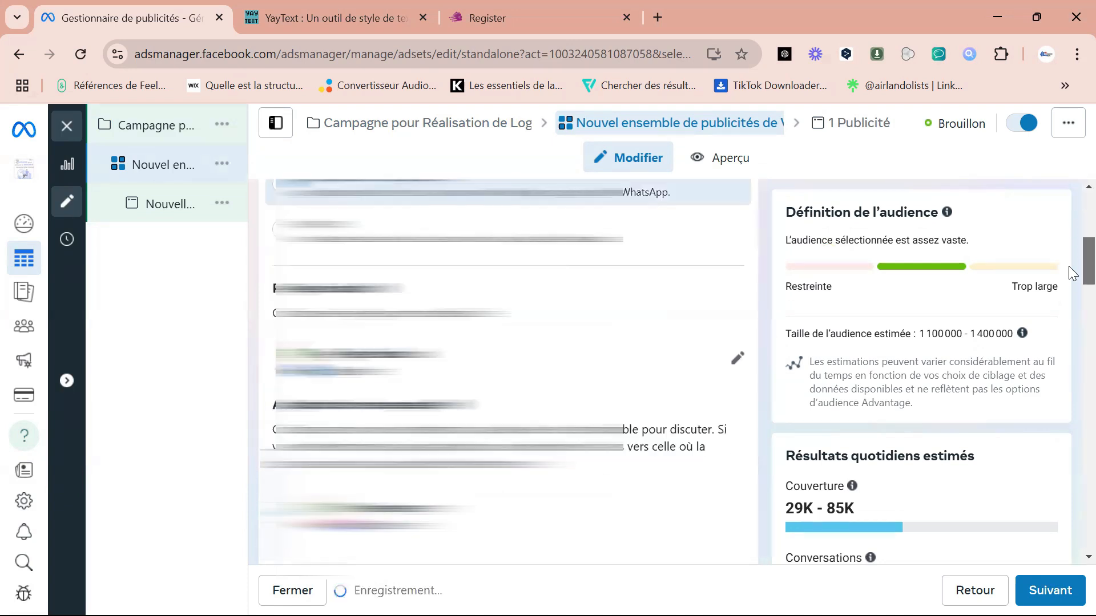
{"action": "left_click", "coordinate": [735, 385]}
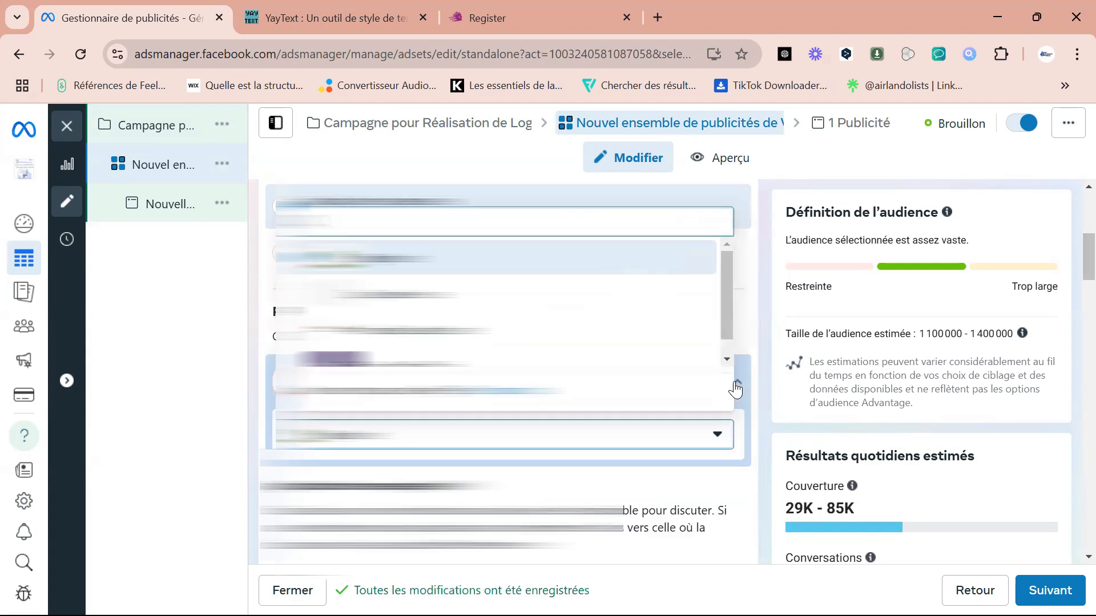
{"action": "left_click_drag", "start_coordinate": [725, 291], "coordinate": [740, 336]}
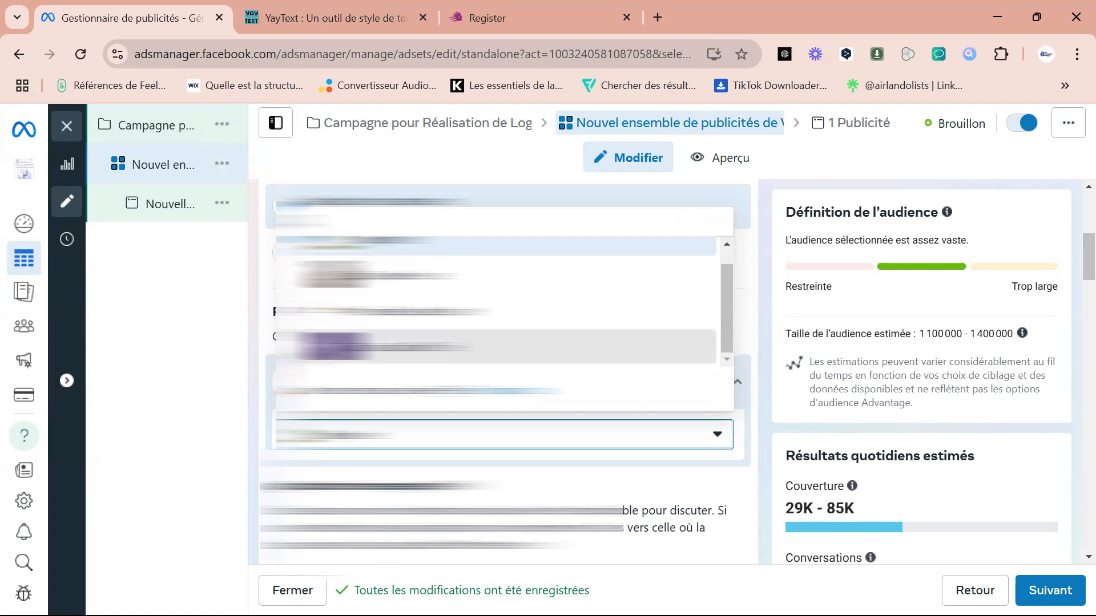
{"action": "left_click", "coordinate": [311, 348]}
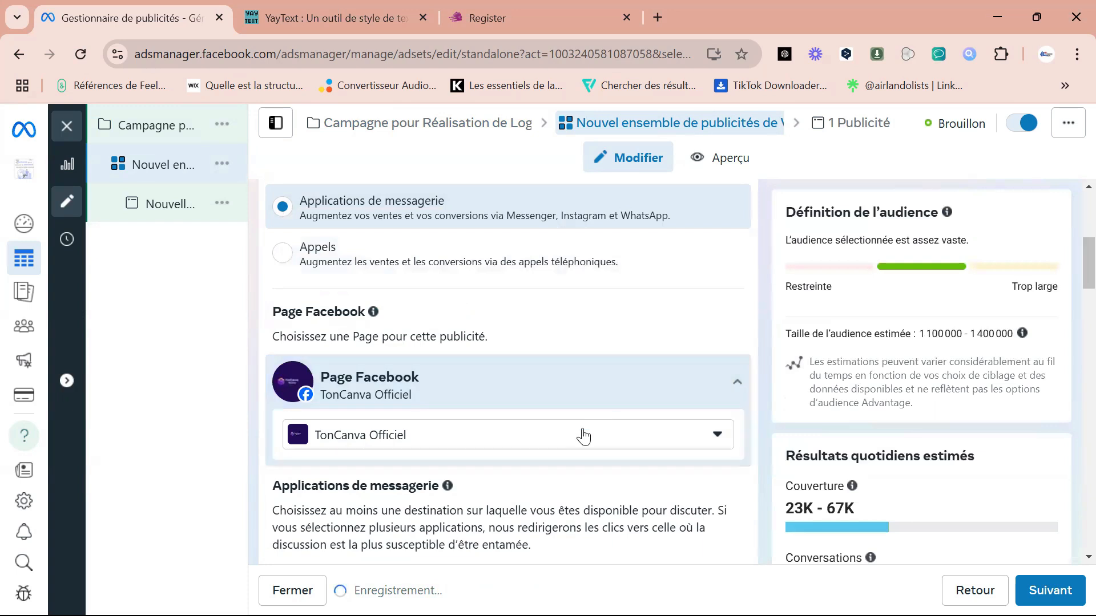
Set the ad set's daily budget to 10,00 $ in Budget et calendrier.
{"action": "scroll", "coordinate": [1071, 269], "scroll_direction": "down", "scroll_amount": 3}
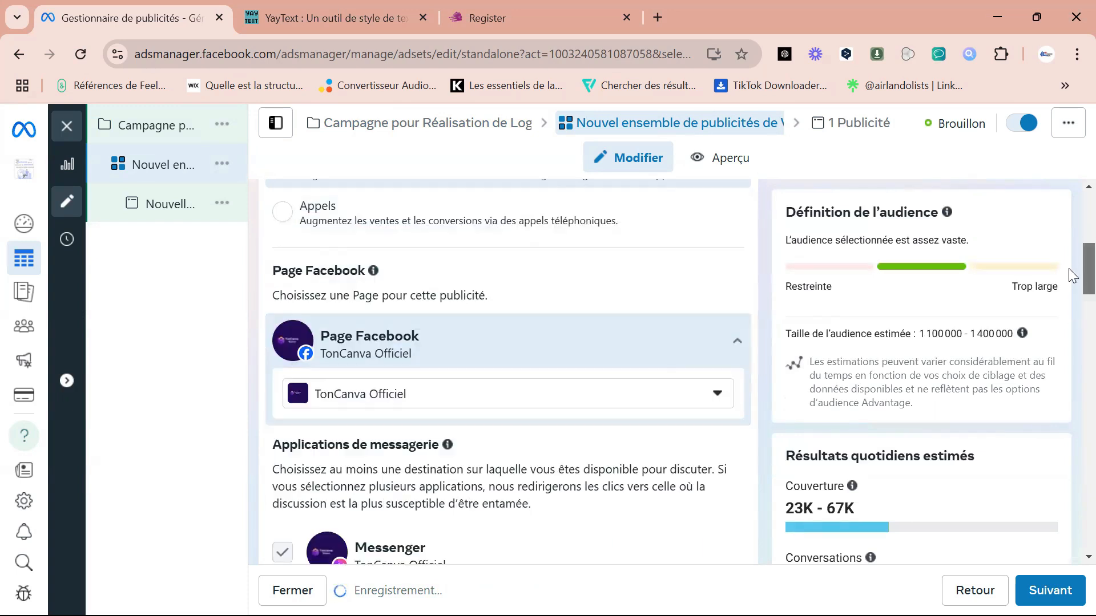
{"action": "scroll", "coordinate": [1071, 297], "scroll_direction": "down", "scroll_amount": 3}
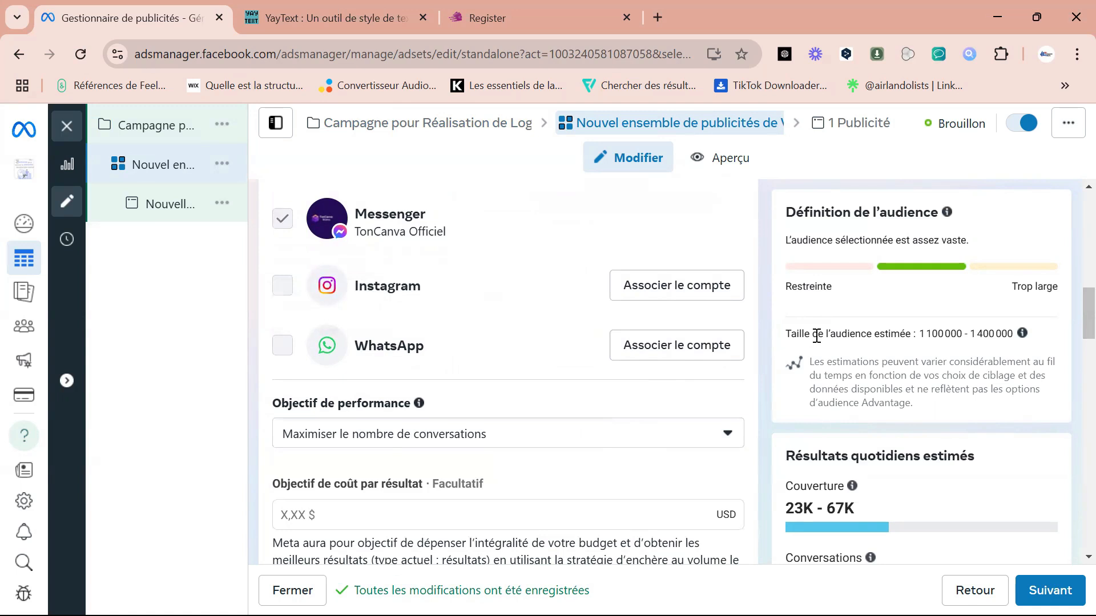
{"action": "scroll", "coordinate": [1072, 319], "scroll_direction": "down", "scroll_amount": 5}
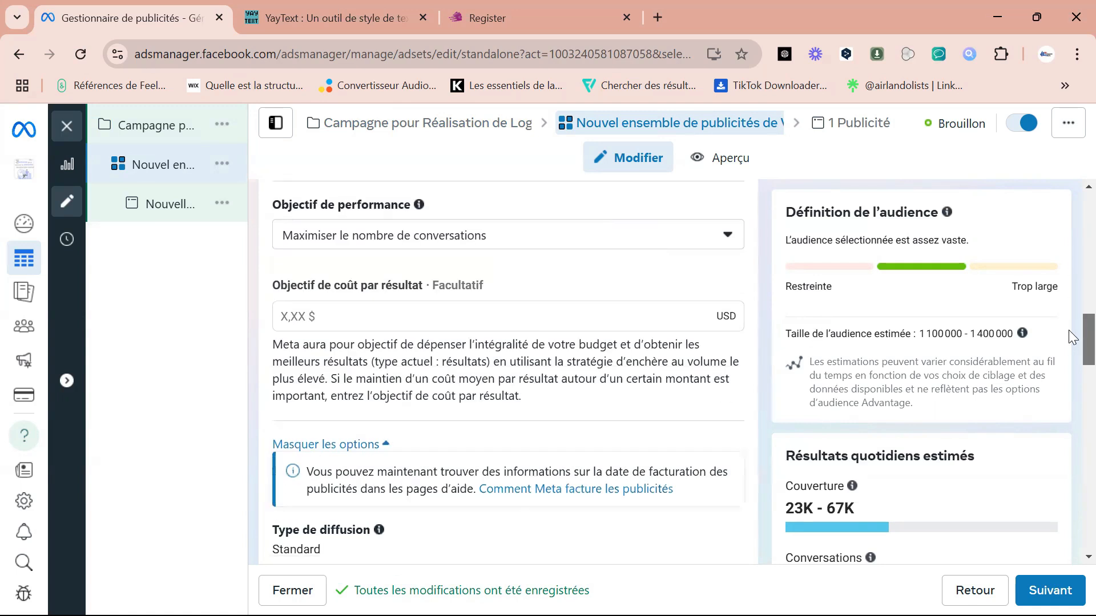
{"action": "scroll", "coordinate": [1071, 348], "scroll_direction": "down", "scroll_amount": 5}
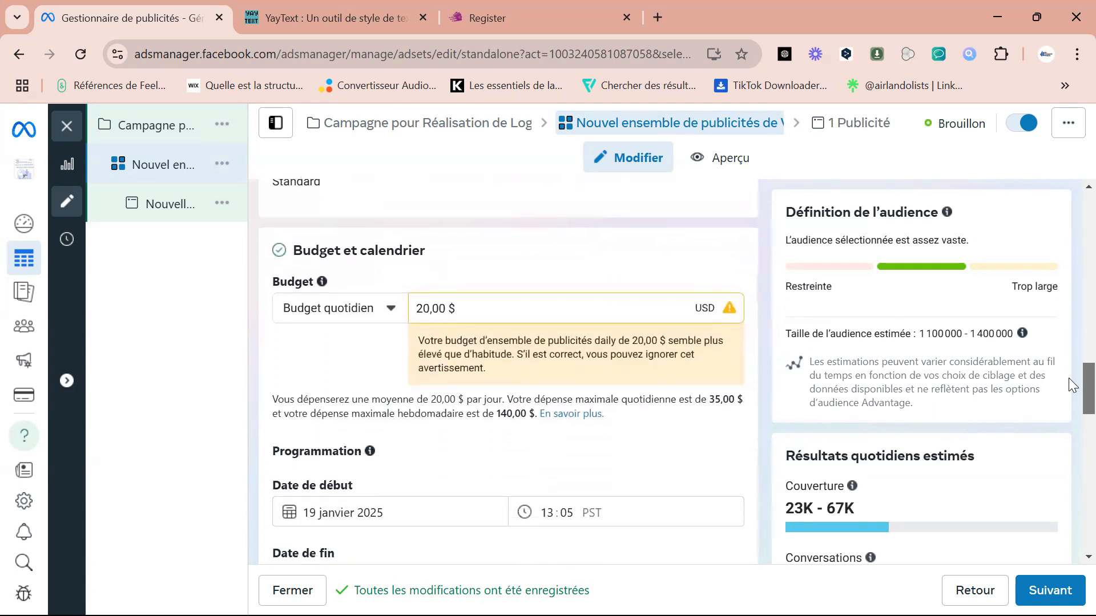
{"action": "left_click", "coordinate": [431, 300]}
{"action": "key", "text": "BackSpace"}
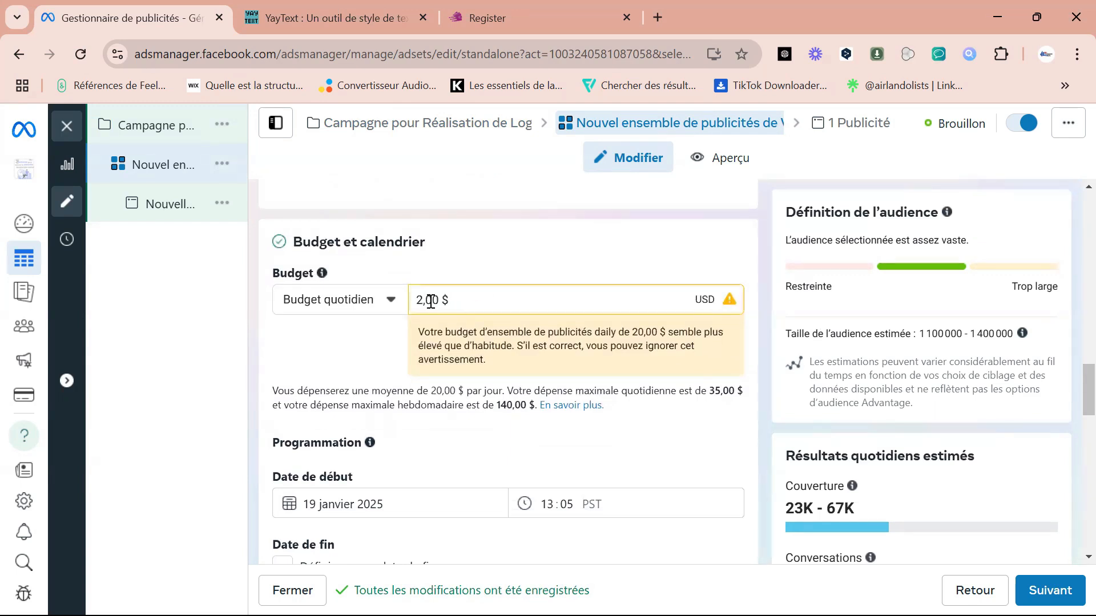
{"action": "type", "text": "10"}
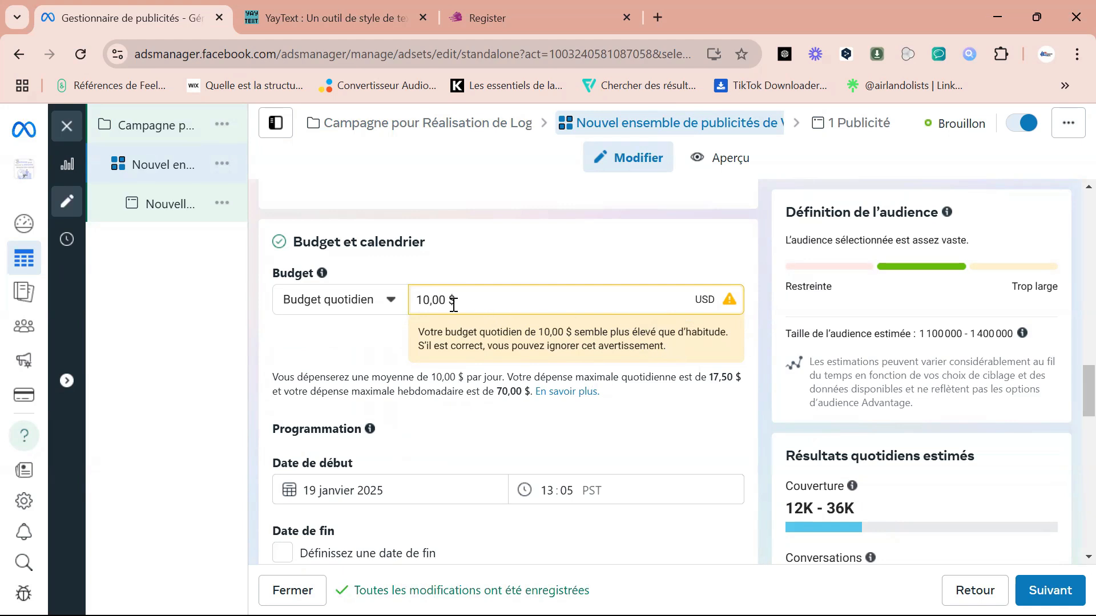
Set the ad set's daily budget to 5,00 $.
{"action": "left_click", "coordinate": [430, 299]}
{"action": "key", "text": "BackSpace"}
{"action": "key", "text": "BackSpace"}
{"action": "key", "text": "BackSpace"}
{"action": "type", "text": "5"}
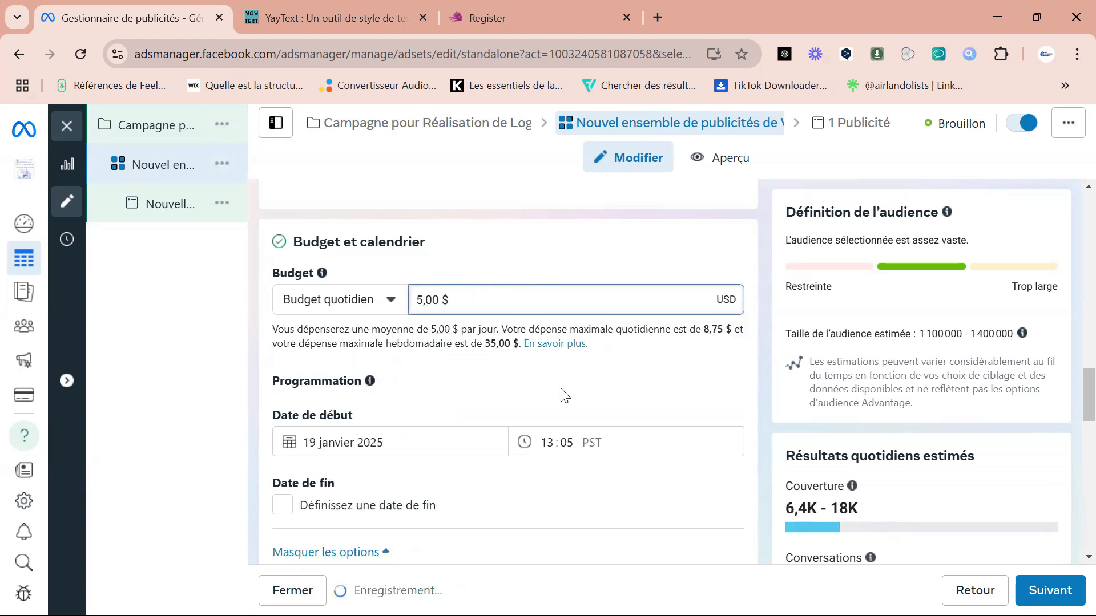
Schedule the ad set to start on 20 January 2025 at 00:00 PST.
{"action": "left_click", "coordinate": [1073, 391]}
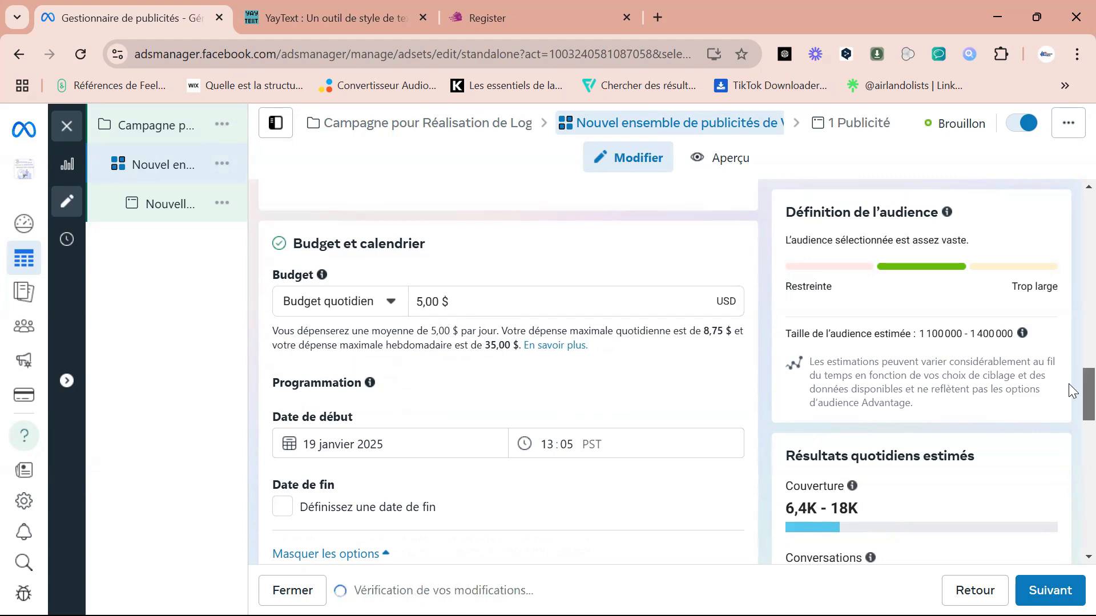
{"action": "scroll", "coordinate": [1072, 393], "scroll_direction": "down", "scroll_amount": 3}
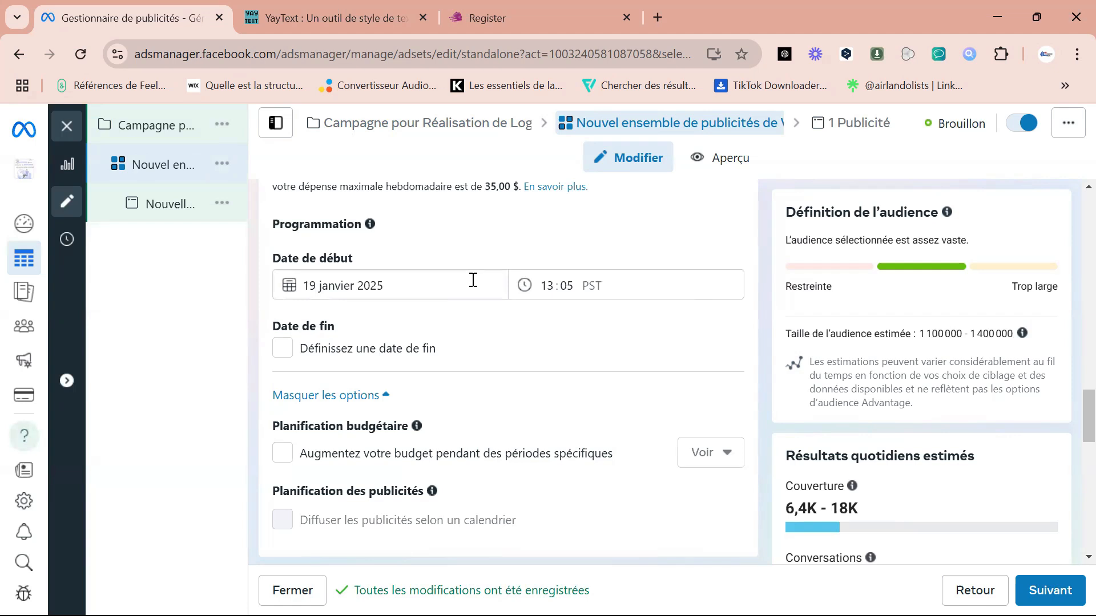
{"action": "left_click", "coordinate": [546, 283]}
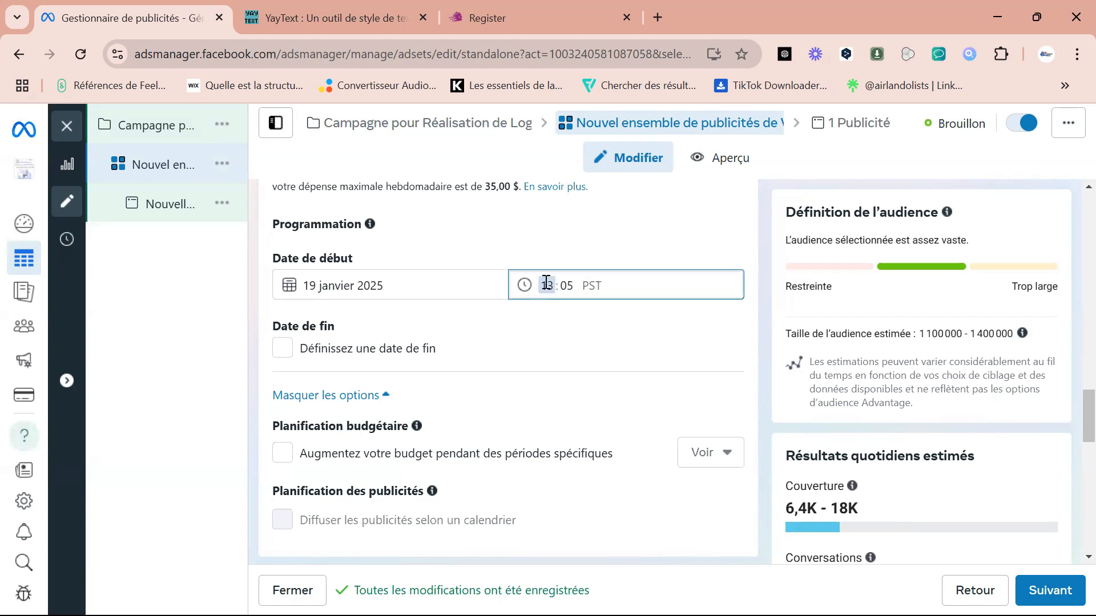
{"action": "type", "text": "00:00"}
{"action": "left_click", "coordinate": [292, 284]}
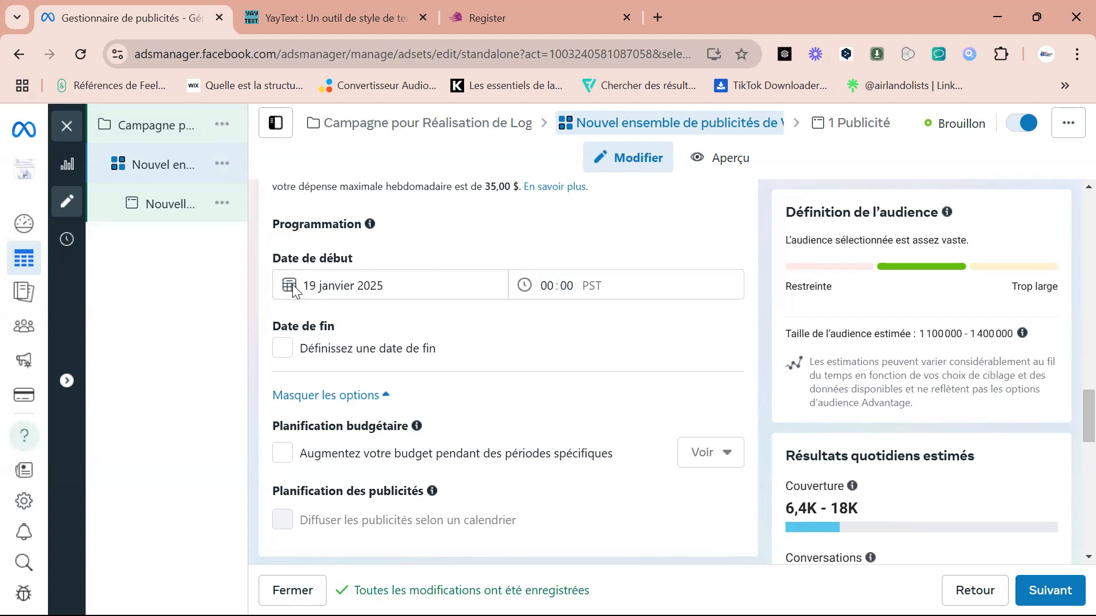
{"action": "left_click", "coordinate": [355, 287]}
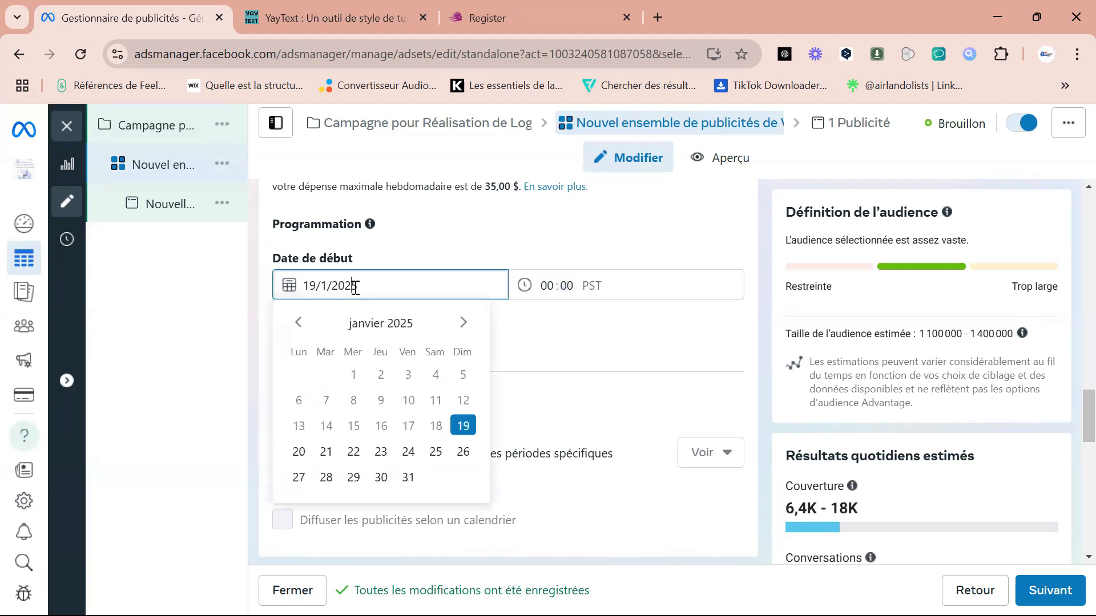
{"action": "left_click", "coordinate": [299, 451]}
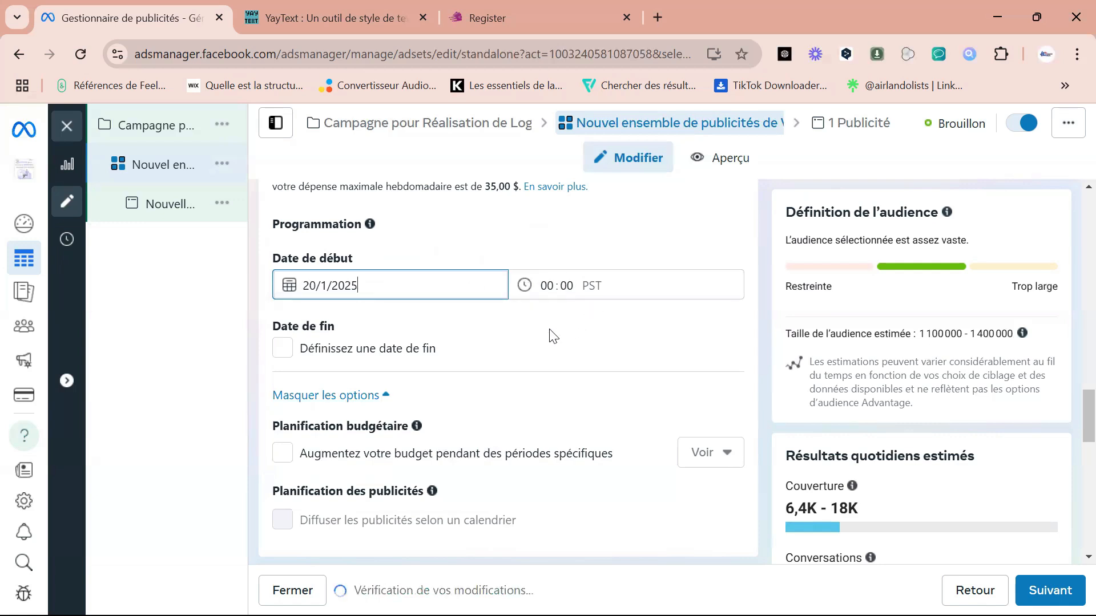
{"action": "left_click_drag", "start_coordinate": [1068, 404], "coordinate": [1070, 515]}
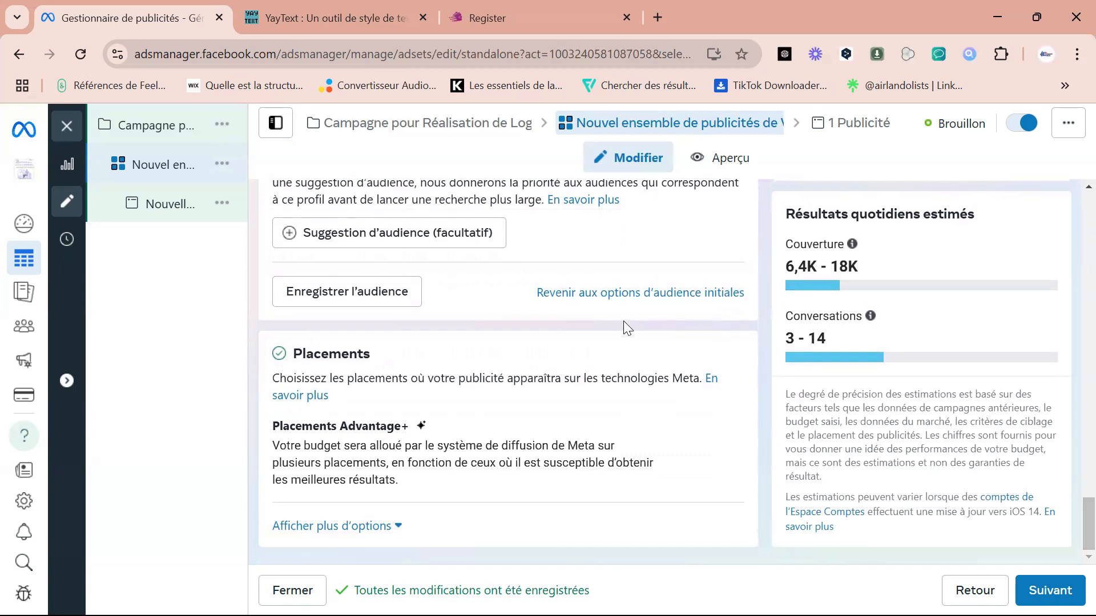
Revert the ad set's audience to the initial options, using the original audience instead of Advantage+.
{"action": "left_click", "coordinate": [598, 297]}
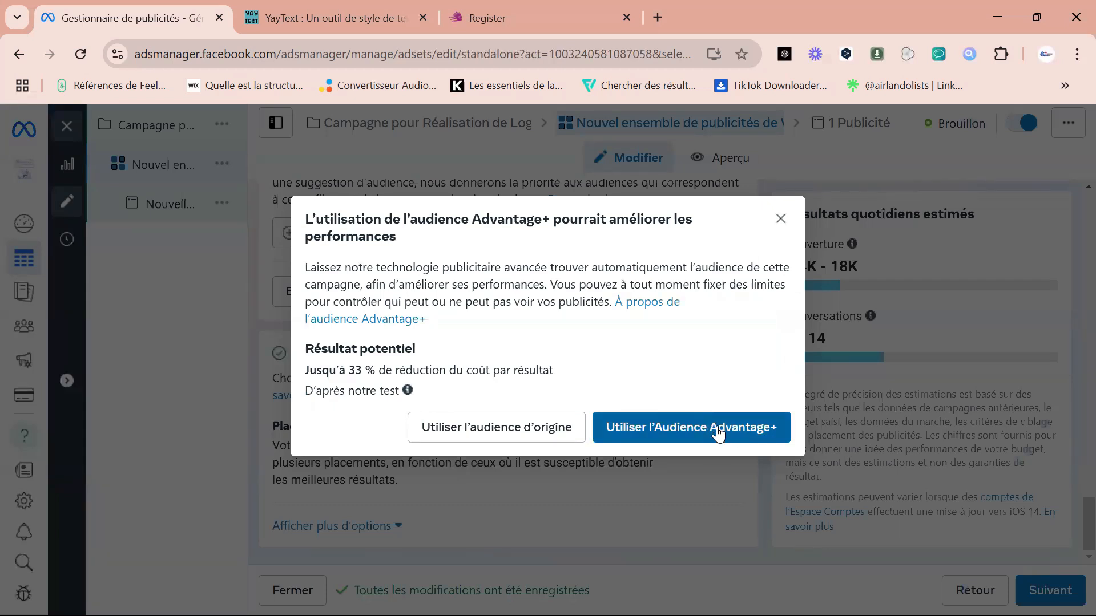
{"action": "left_click", "coordinate": [472, 429]}
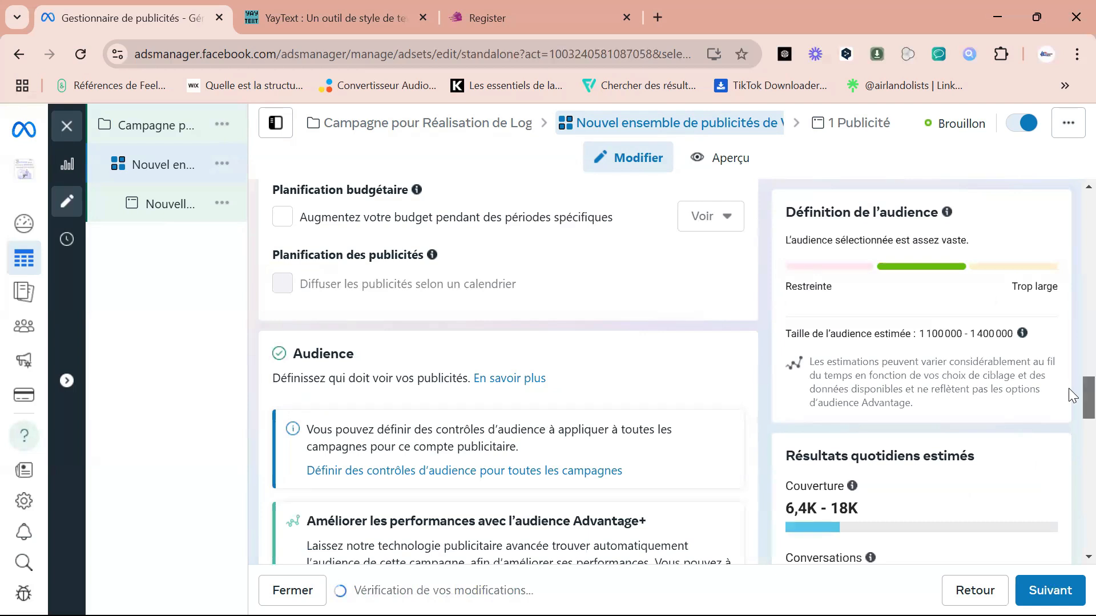
{"action": "scroll", "coordinate": [1071, 388], "scroll_direction": "up", "scroll_amount": 4}
{"action": "scroll", "coordinate": [1070, 376], "scroll_direction": "down", "scroll_amount": 12}
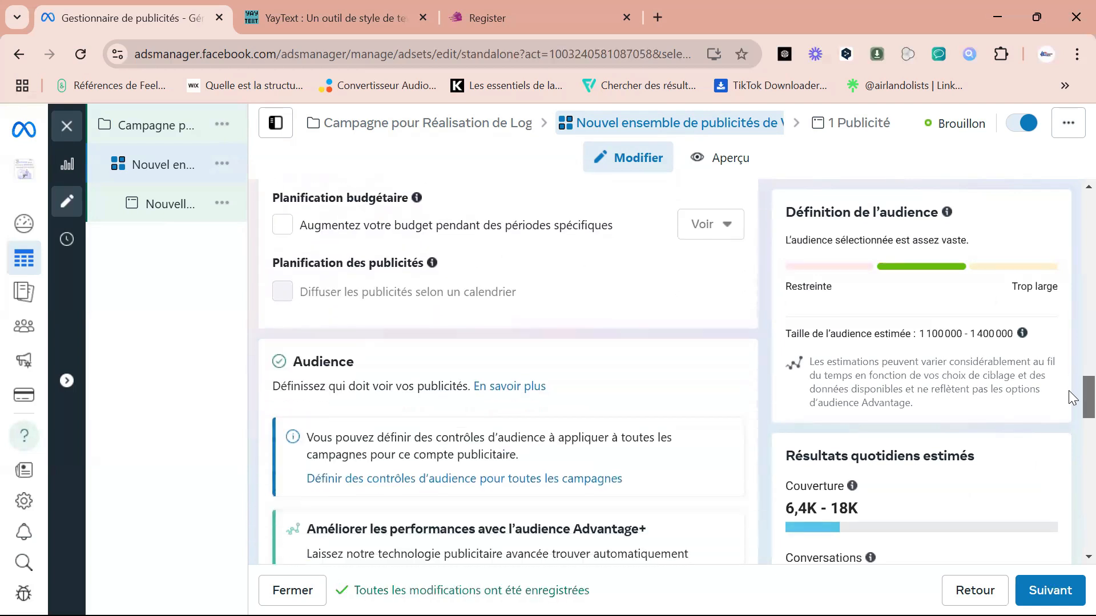
Remove Bénin from the included locations of the ad set's audience.
{"action": "left_click_drag", "start_coordinate": [1067, 447], "coordinate": [1065, 474]}
{"action": "scroll", "coordinate": [1065, 474], "scroll_direction": "down", "scroll_amount": 1}
{"action": "mouse_move", "coordinate": [570, 341]}
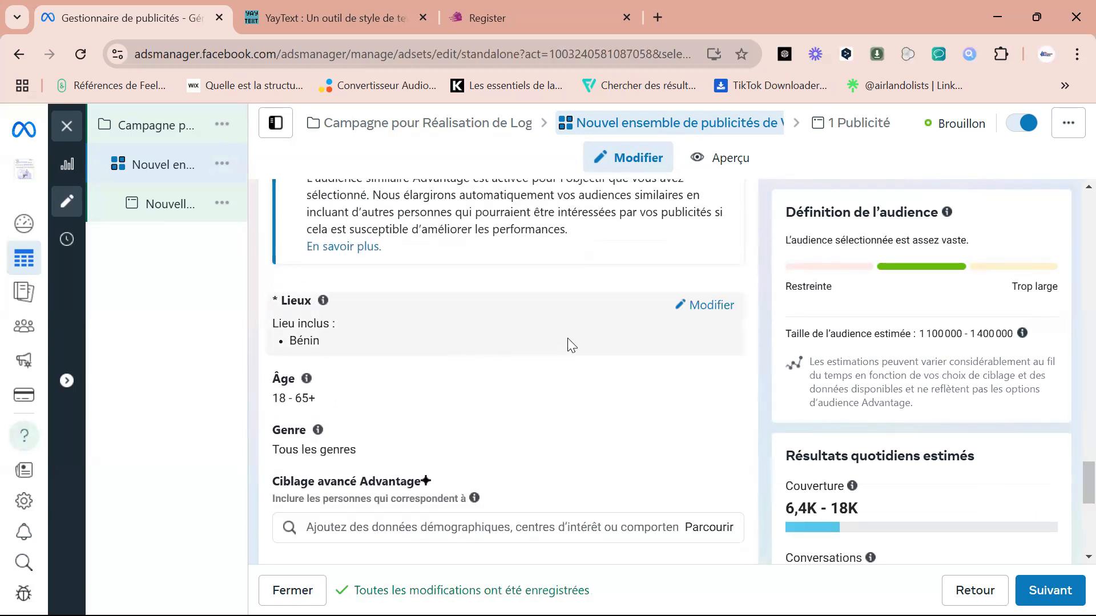
{"action": "left_click", "coordinate": [702, 306]}
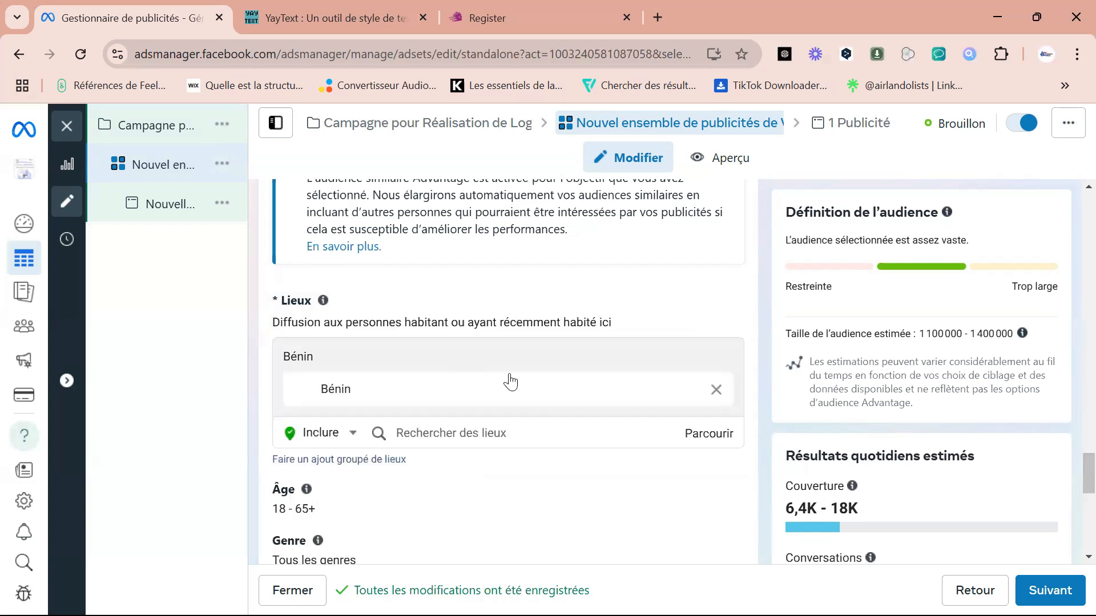
{"action": "left_click", "coordinate": [716, 390]}
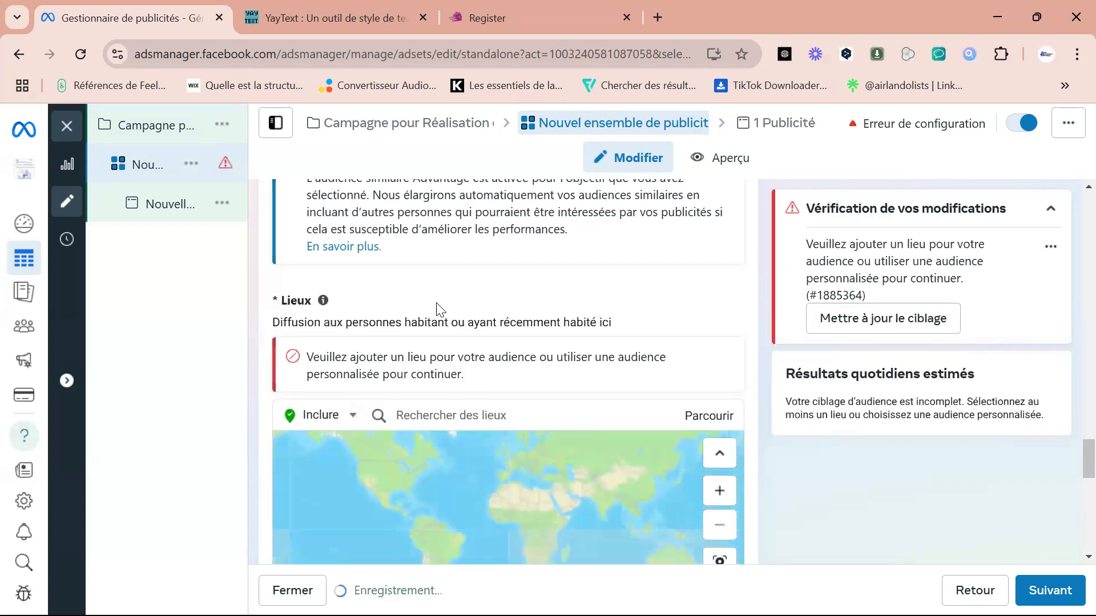
Include the city of Abidjan, Abidjan, Côte d'Ivoire as a location, limited to just that city (Juste cette ville).
{"action": "left_click", "coordinate": [441, 417]}
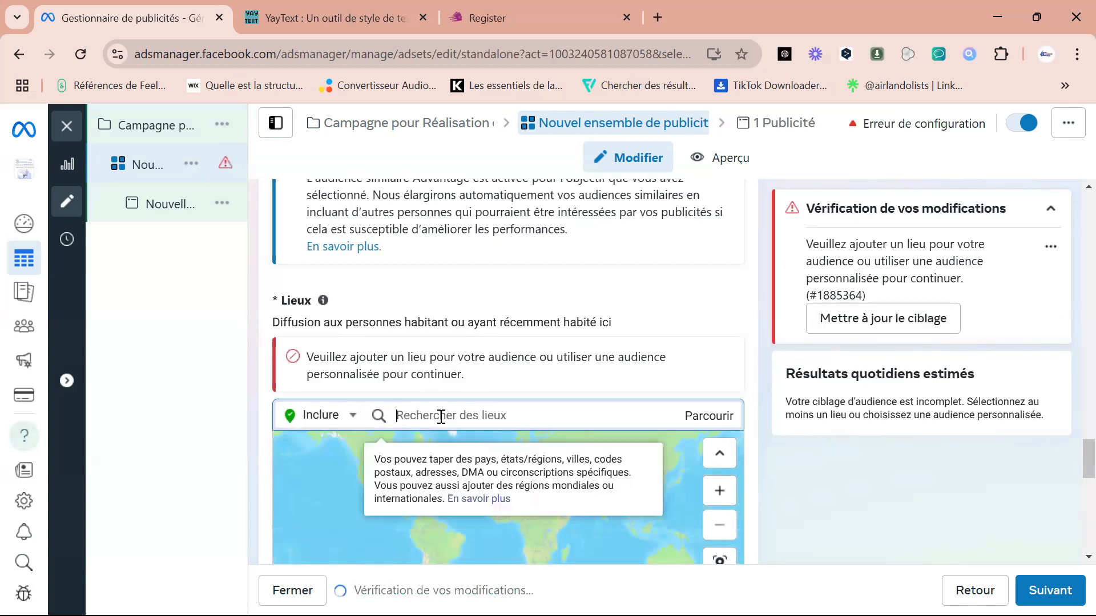
{"action": "type", "text": "A"}
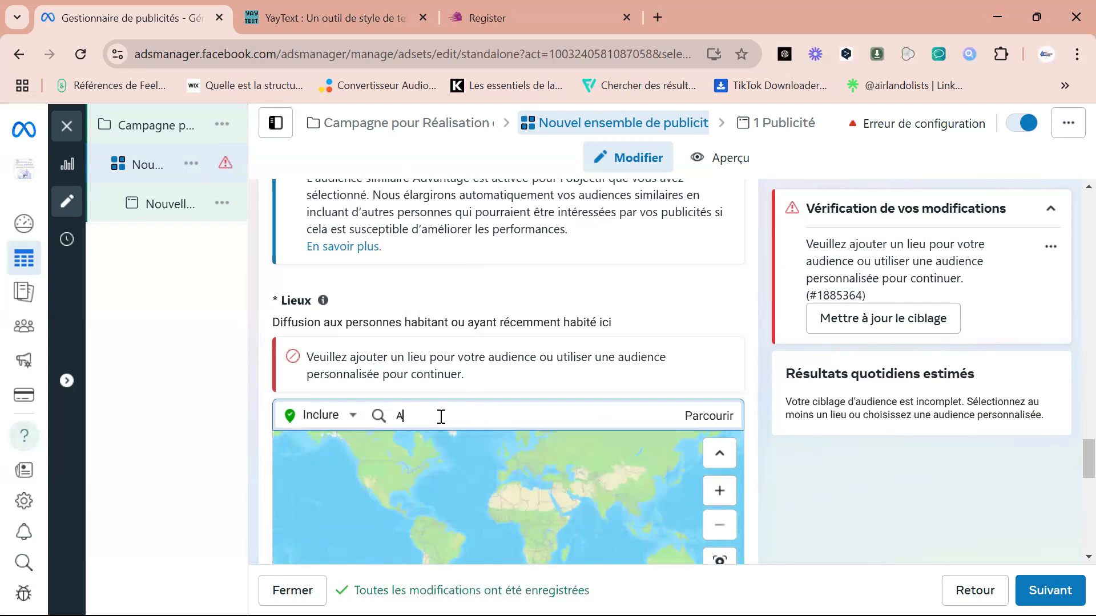
{"action": "type", "text": "b"}
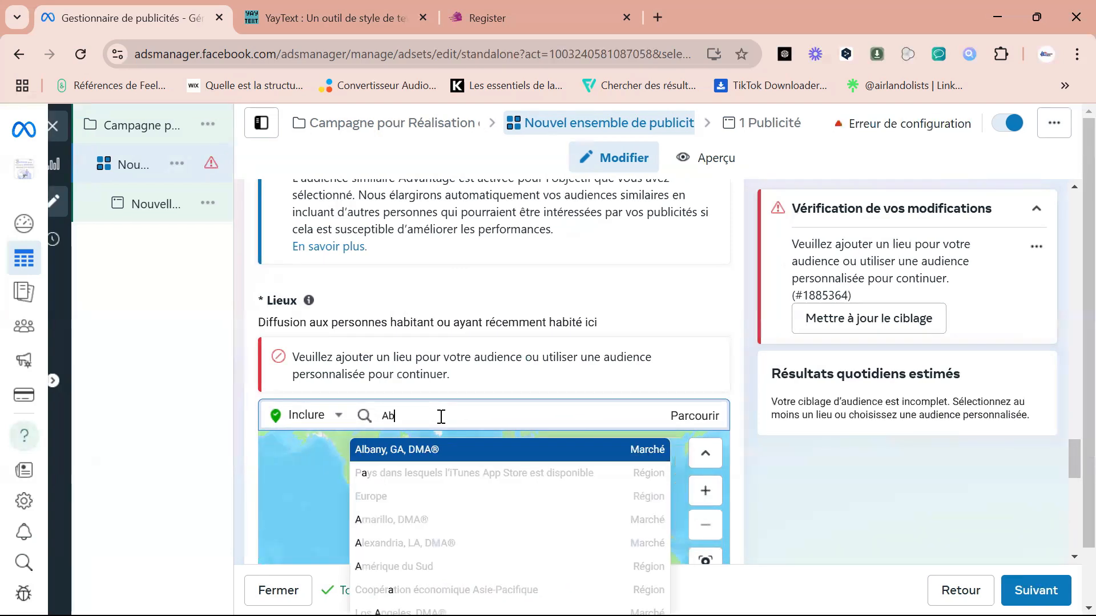
{"action": "type", "text": "idjan"}
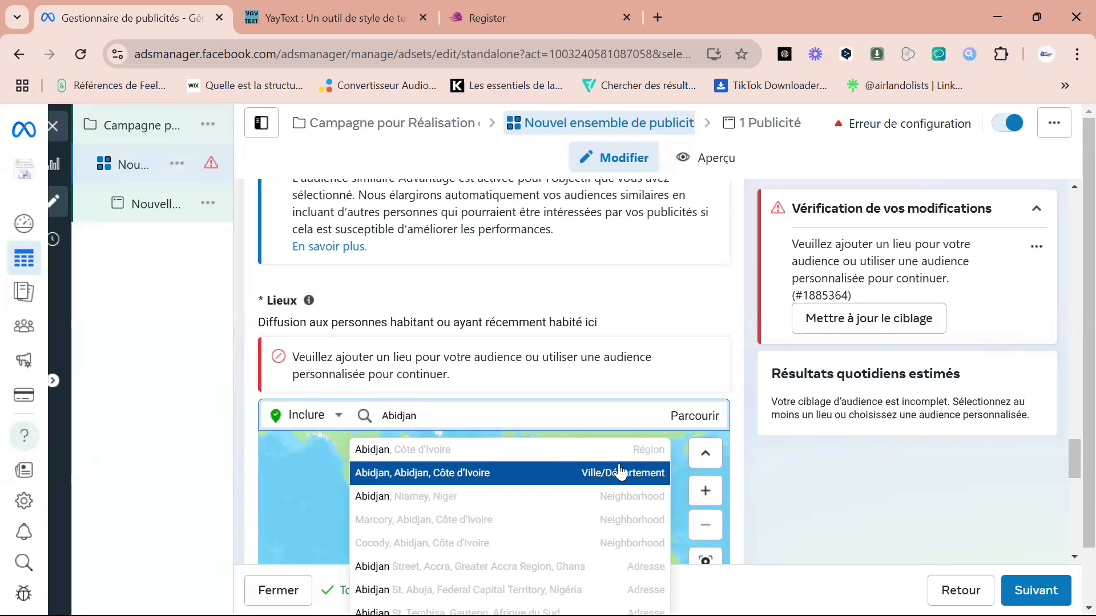
{"action": "left_click", "coordinate": [464, 478]}
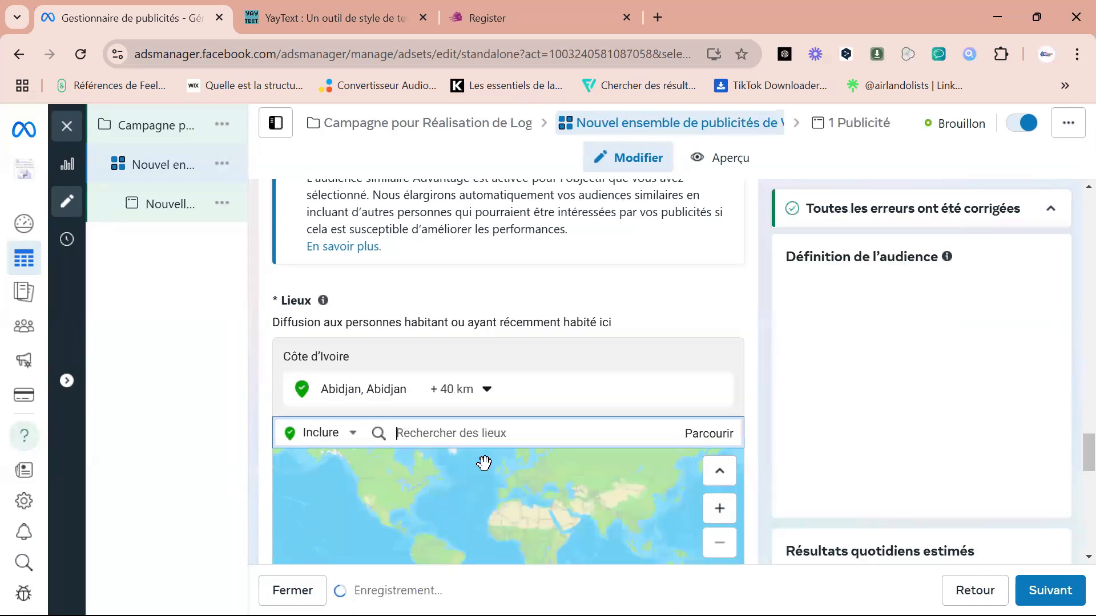
{"action": "left_click", "coordinate": [482, 394]}
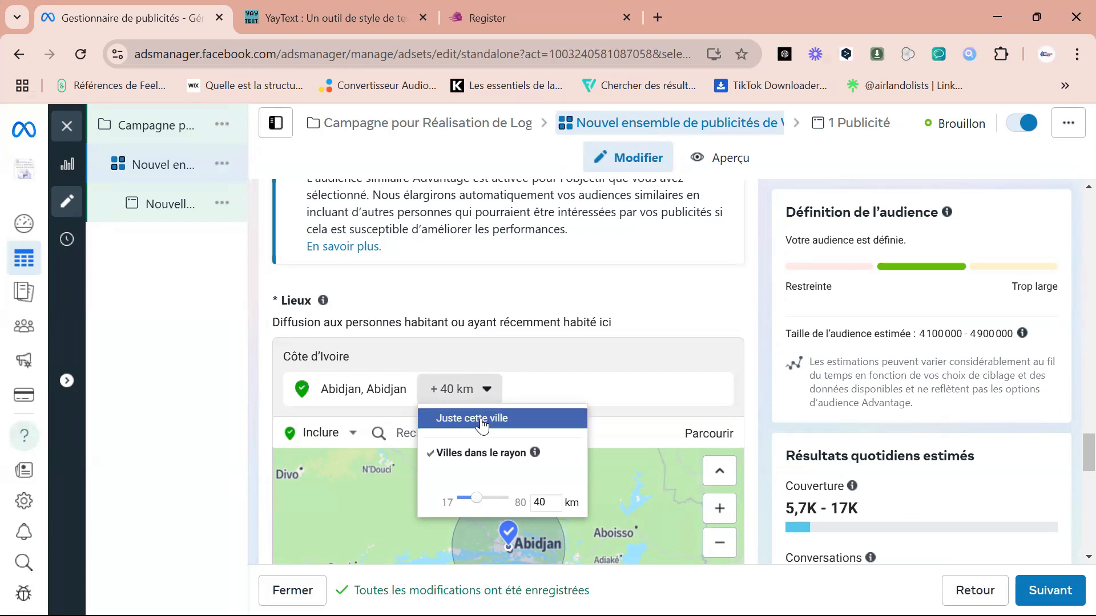
{"action": "left_click", "coordinate": [482, 420]}
Include the city of Yamoussoukro, Yamoussoukro, Côte d'Ivoire as a location, limited to just that city (Juste cette ville).
{"action": "left_click", "coordinate": [468, 430]}
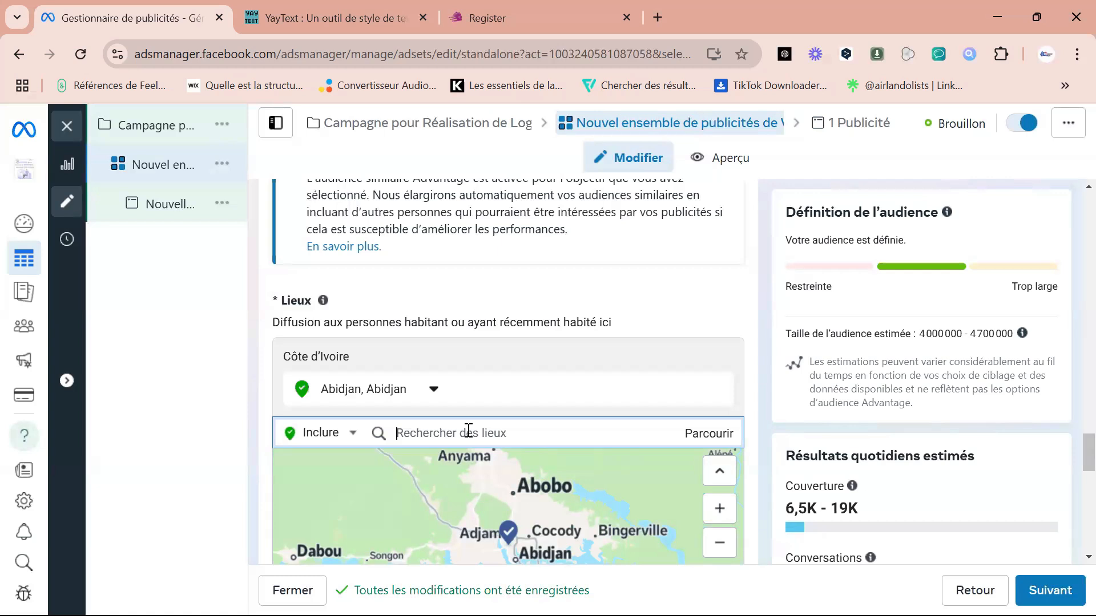
{"action": "type", "text": "Yamoi"}
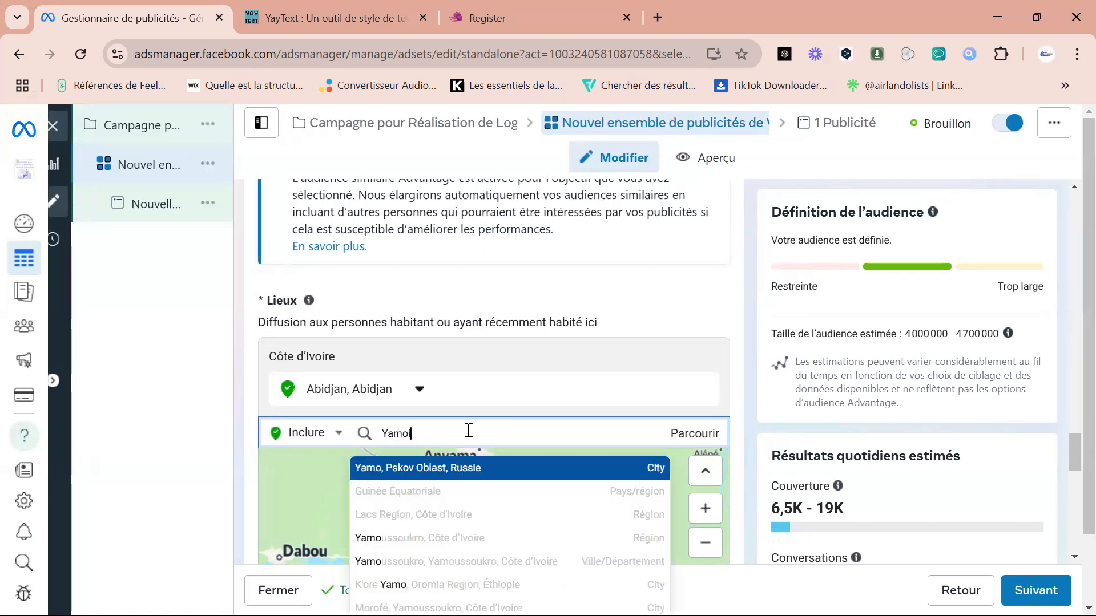
{"action": "key", "text": "BackSpace"}
{"action": "type", "text": "usso"}
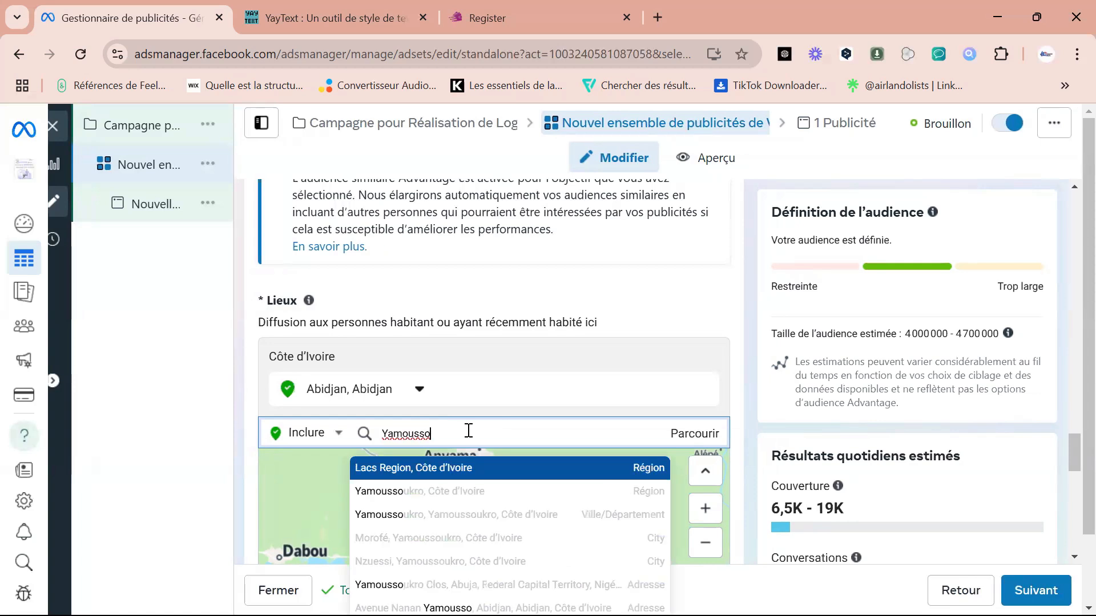
{"action": "left_click", "coordinate": [494, 521]}
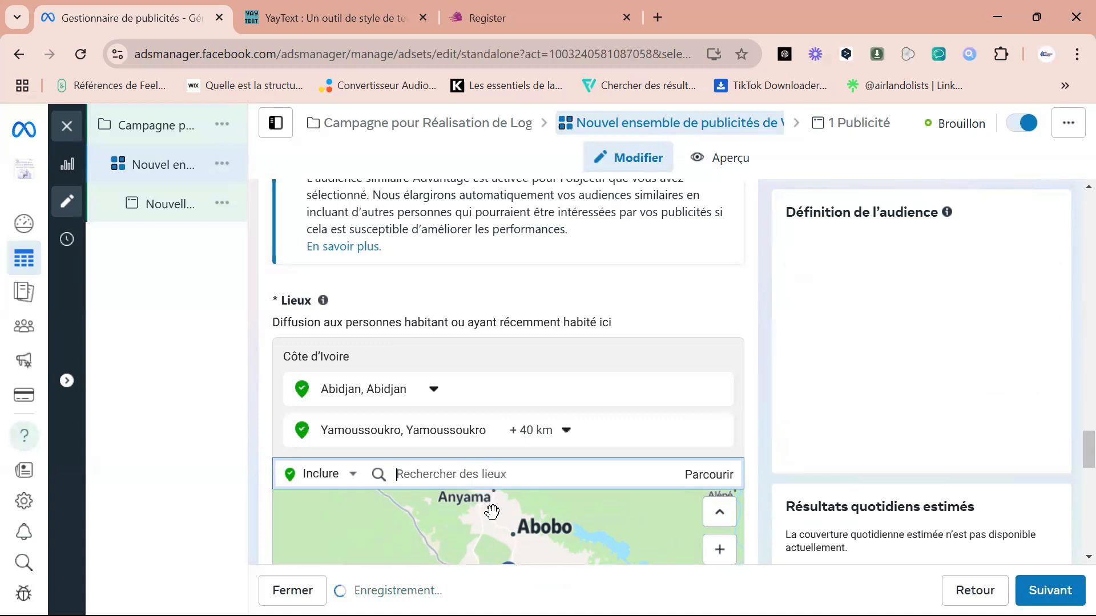
{"action": "left_click", "coordinate": [567, 433]}
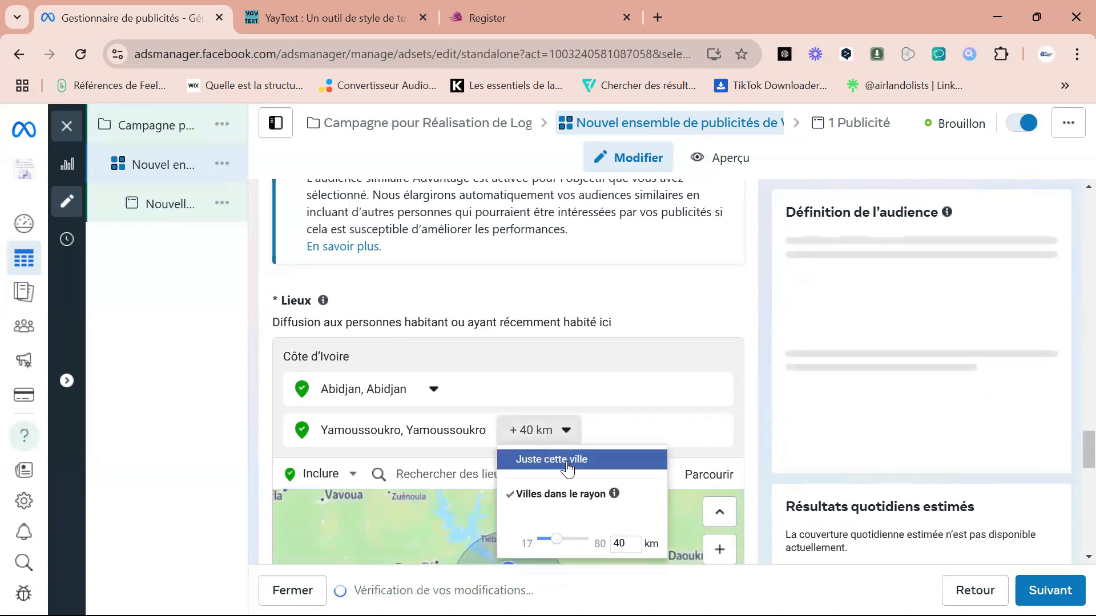
{"action": "left_click", "coordinate": [566, 467]}
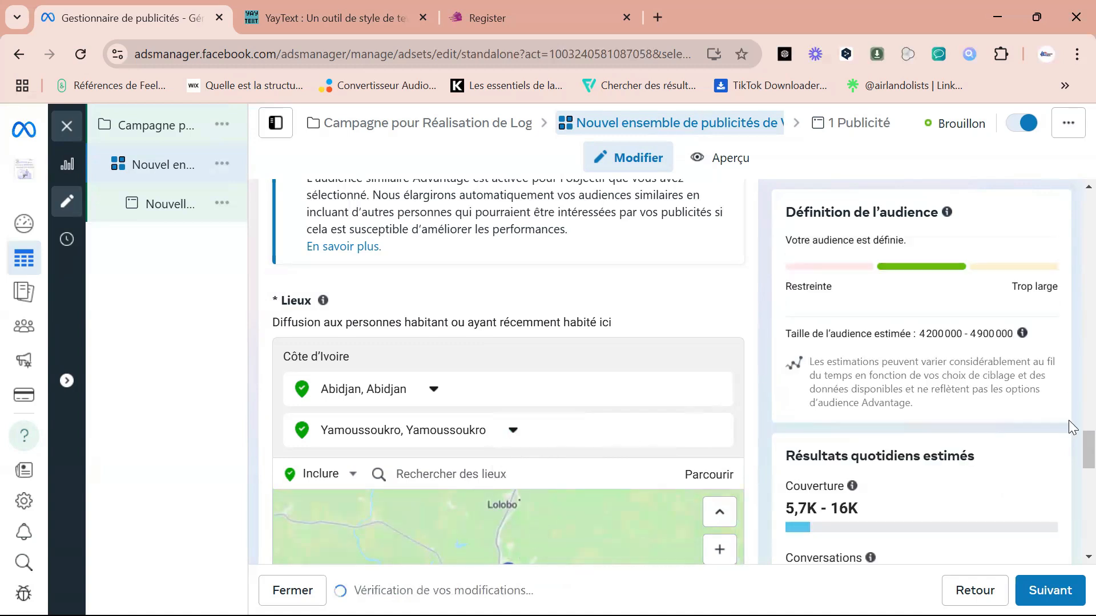
Set the audience's age range from 24 to 60.
{"action": "scroll", "coordinate": [1070, 452], "scroll_direction": "down", "scroll_amount": 5}
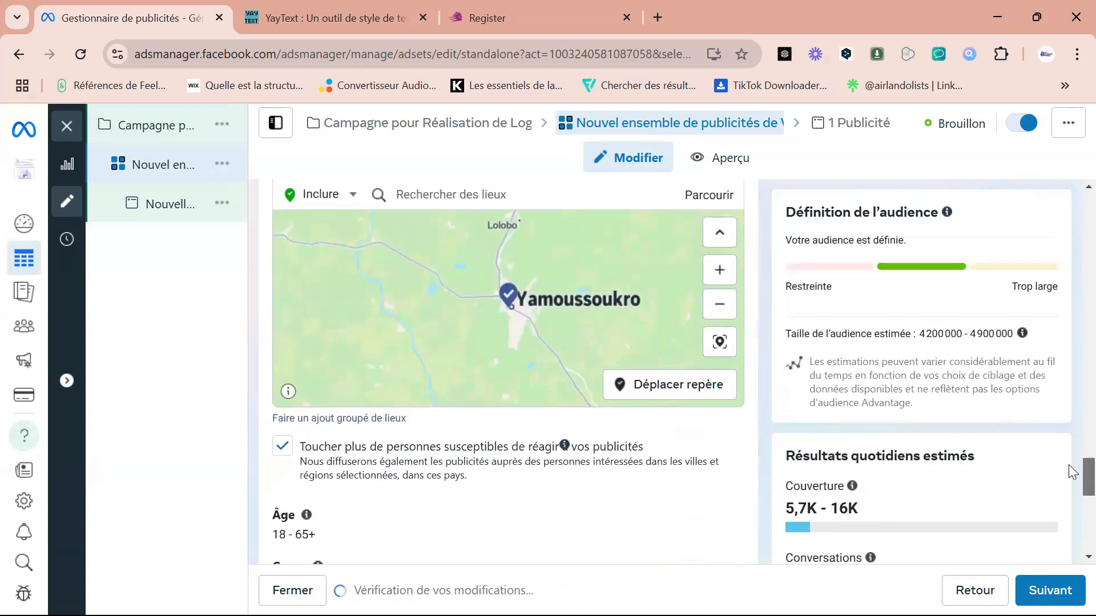
{"action": "scroll", "coordinate": [1072, 471], "scroll_direction": "down", "scroll_amount": 3}
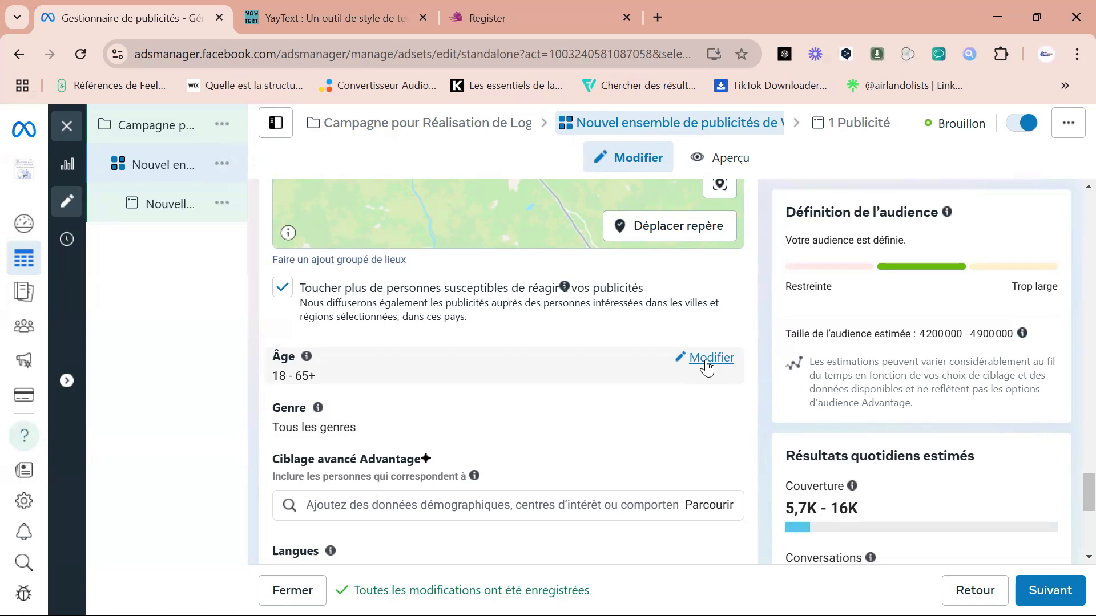
{"action": "left_click", "coordinate": [708, 359]}
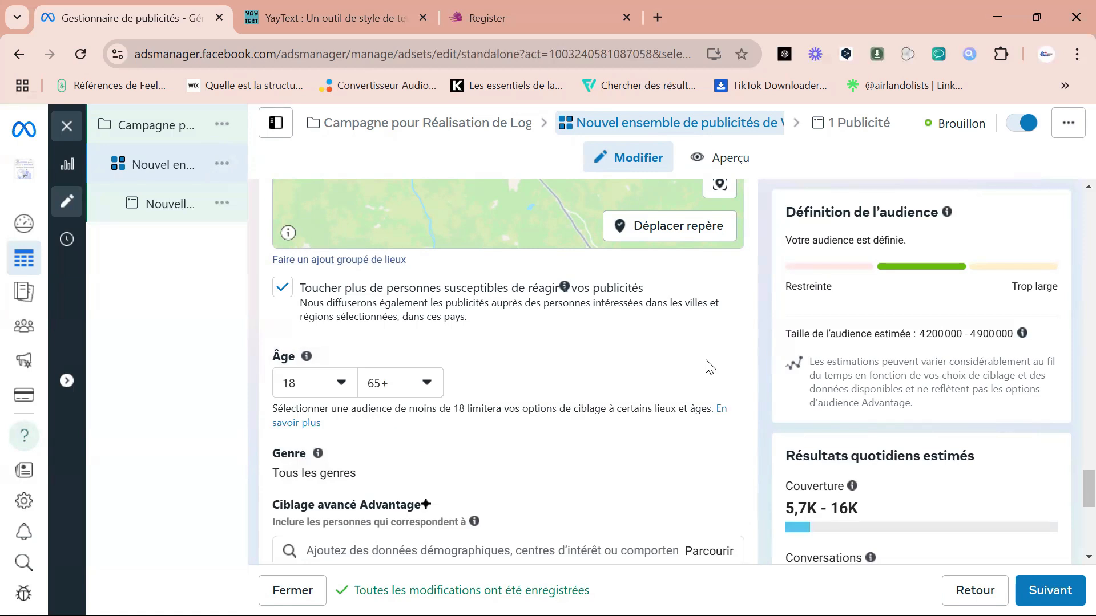
{"action": "left_click", "coordinate": [342, 383]}
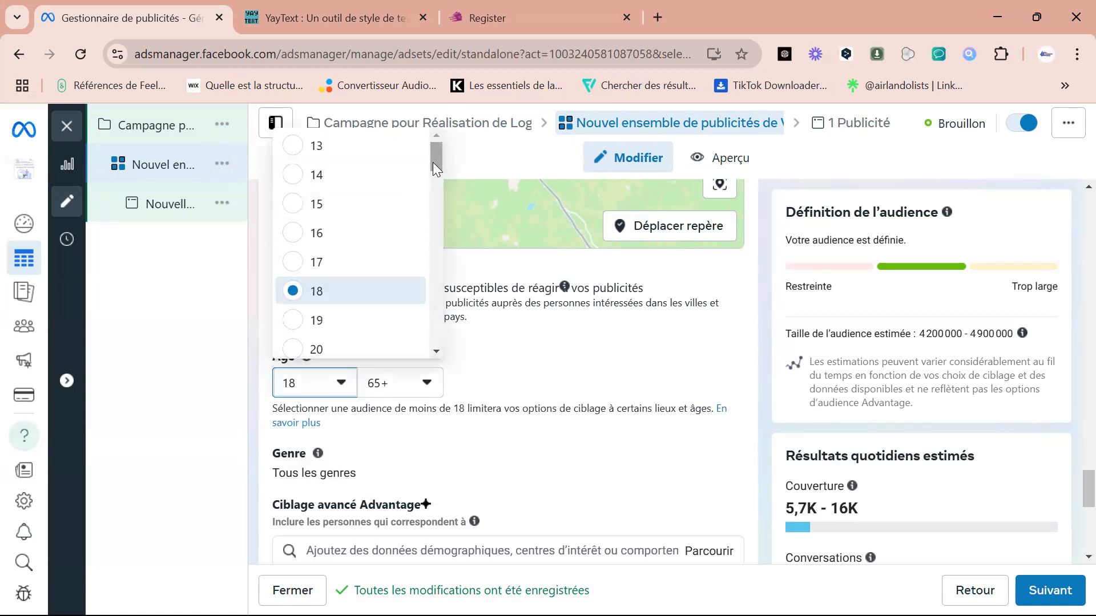
{"action": "left_click_drag", "start_coordinate": [432, 149], "coordinate": [434, 182]}
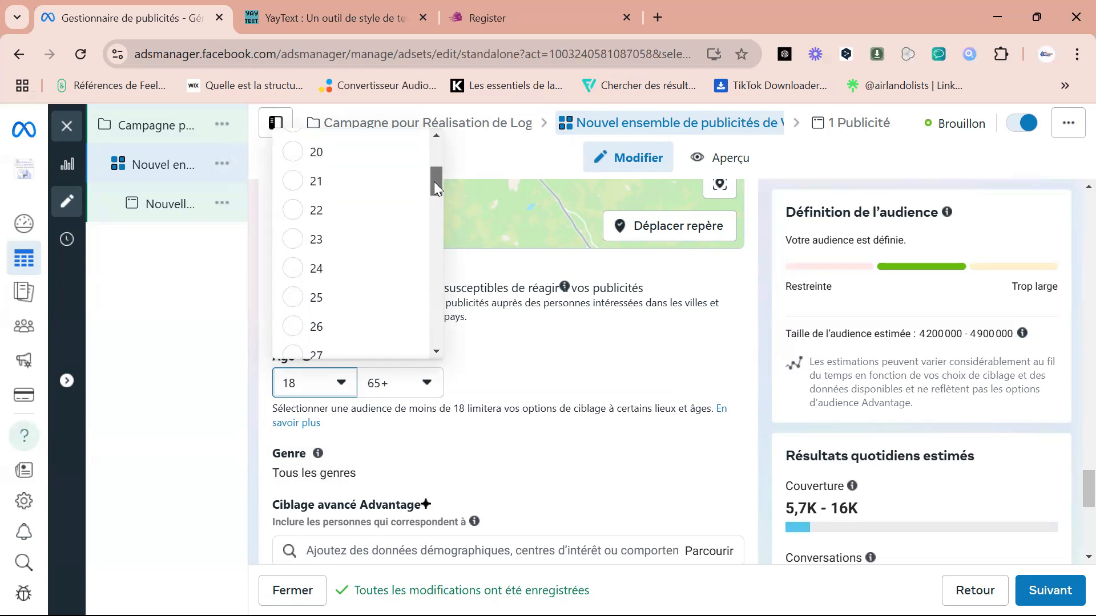
{"action": "left_click", "coordinate": [296, 273]}
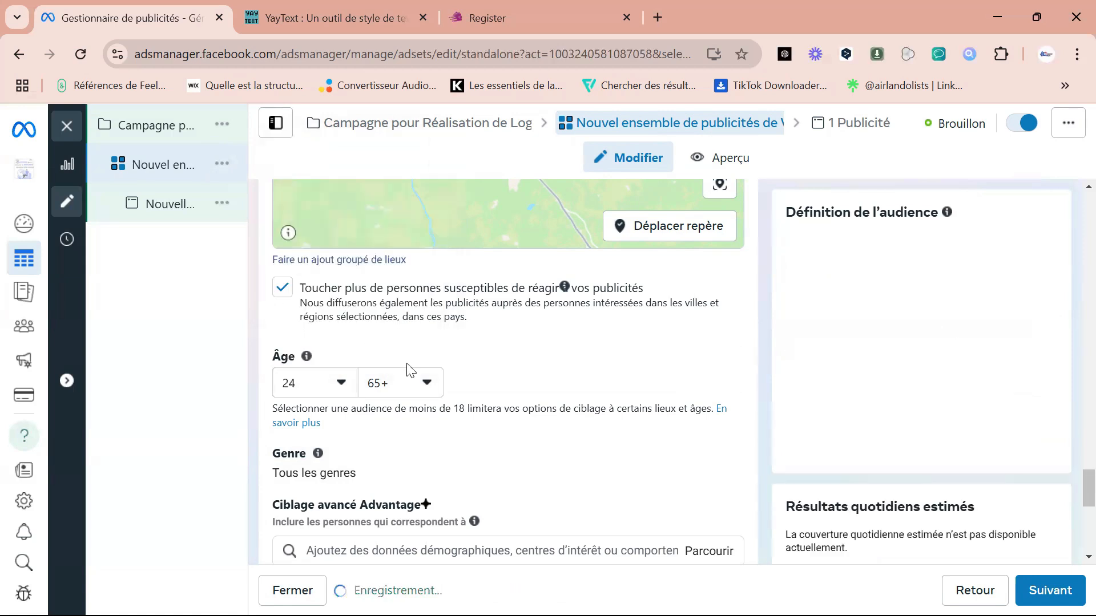
{"action": "left_click", "coordinate": [427, 384]}
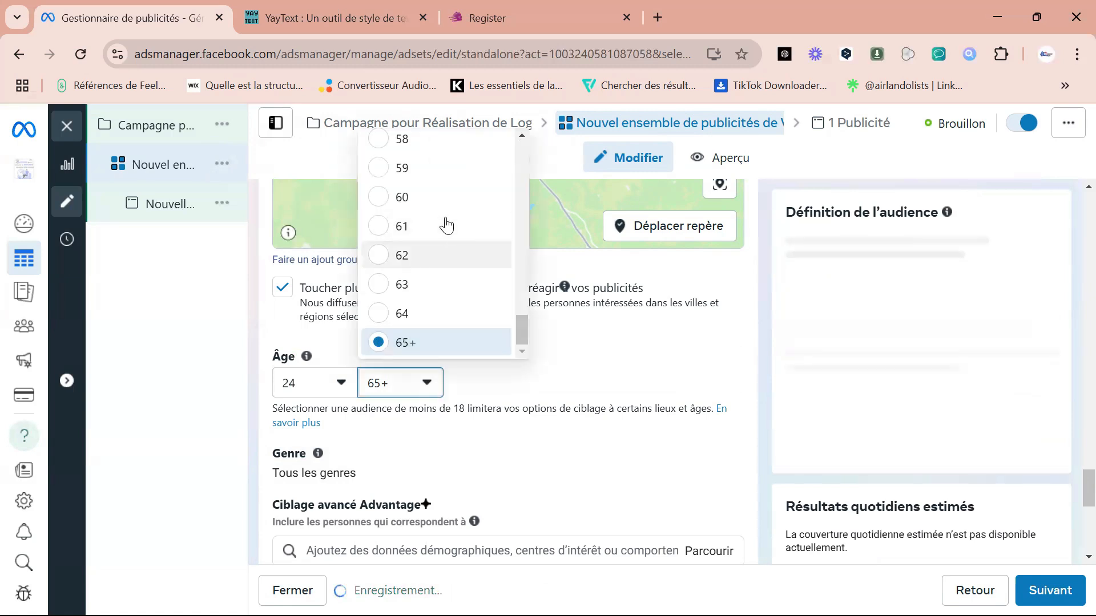
{"action": "left_click", "coordinate": [430, 207]}
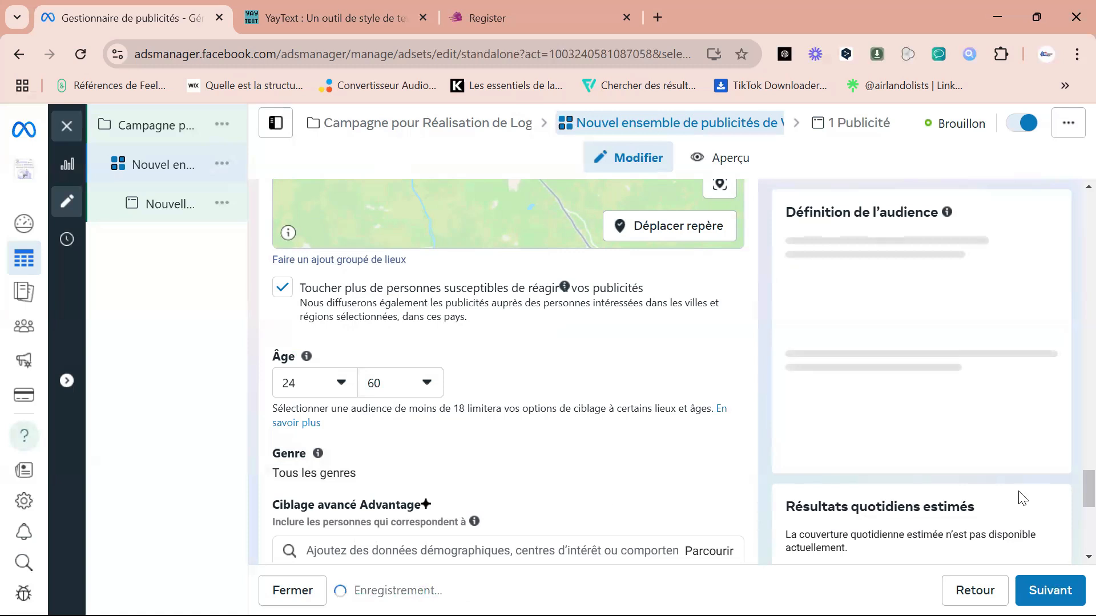
Review the ad set's audience, budget, schedule, performance goal and messaging-app settings.
{"action": "scroll", "coordinate": [1071, 502], "scroll_direction": "down", "scroll_amount": 3}
{"action": "scroll", "coordinate": [1070, 502], "scroll_direction": "down", "scroll_amount": 5}
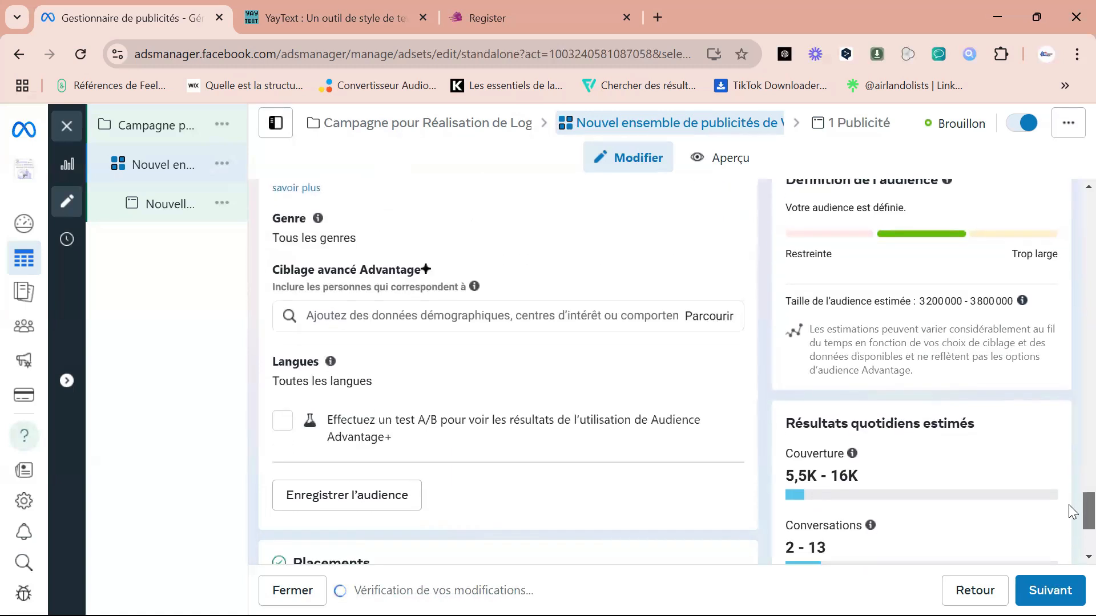
{"action": "scroll", "coordinate": [1072, 510], "scroll_direction": "up", "scroll_amount": 12}
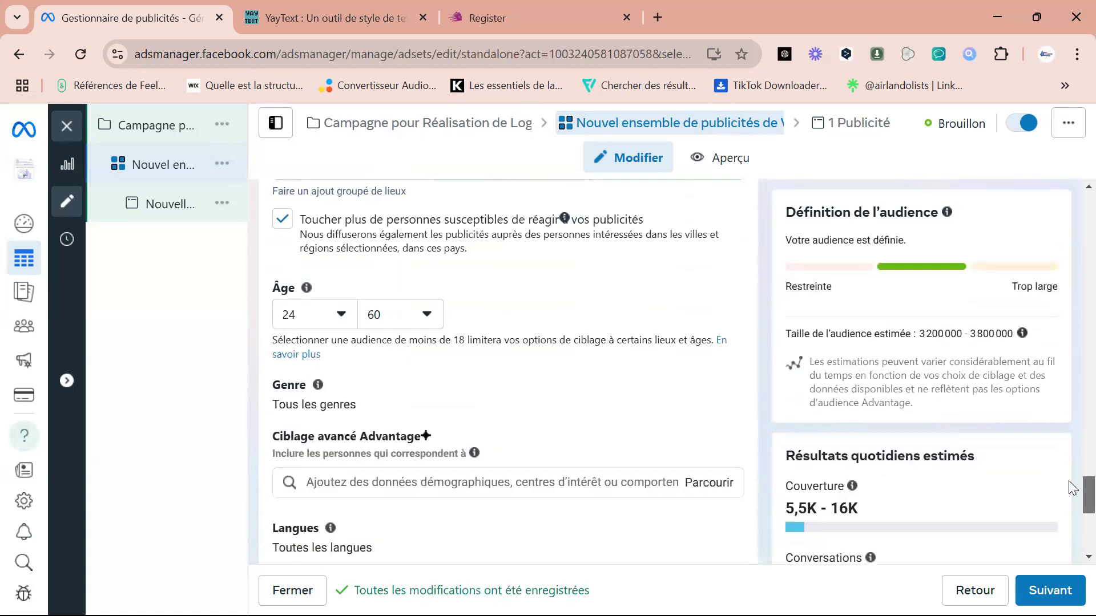
{"action": "scroll", "coordinate": [1068, 415], "scroll_direction": "up", "scroll_amount": 10}
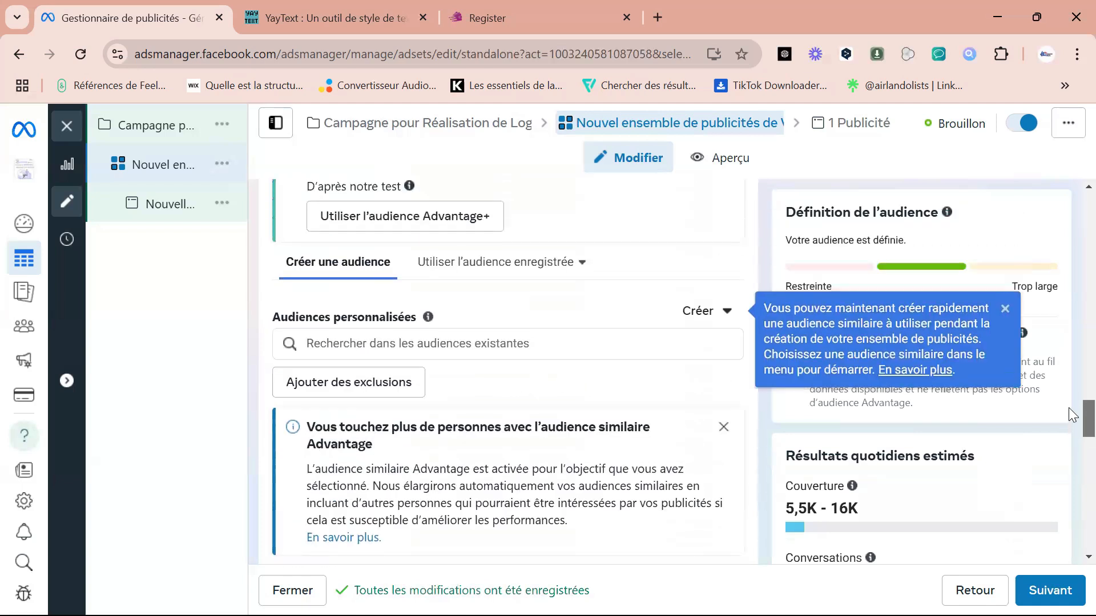
{"action": "scroll", "coordinate": [1068, 361], "scroll_direction": "up", "scroll_amount": 5}
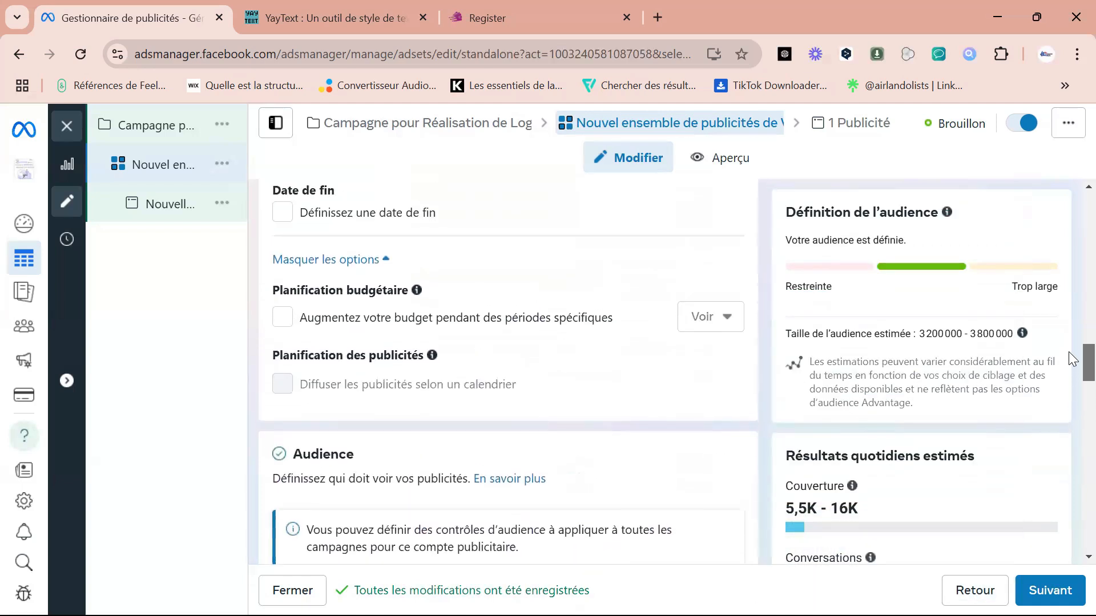
{"action": "scroll", "coordinate": [1069, 325], "scroll_direction": "up", "scroll_amount": 6}
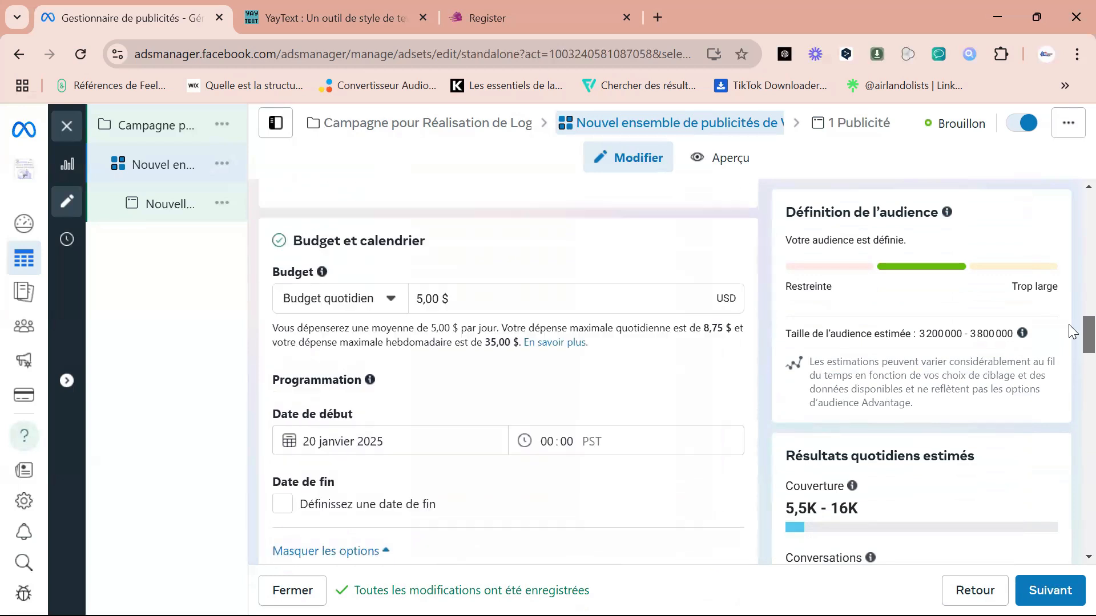
{"action": "scroll", "coordinate": [1072, 303], "scroll_direction": "up", "scroll_amount": 4}
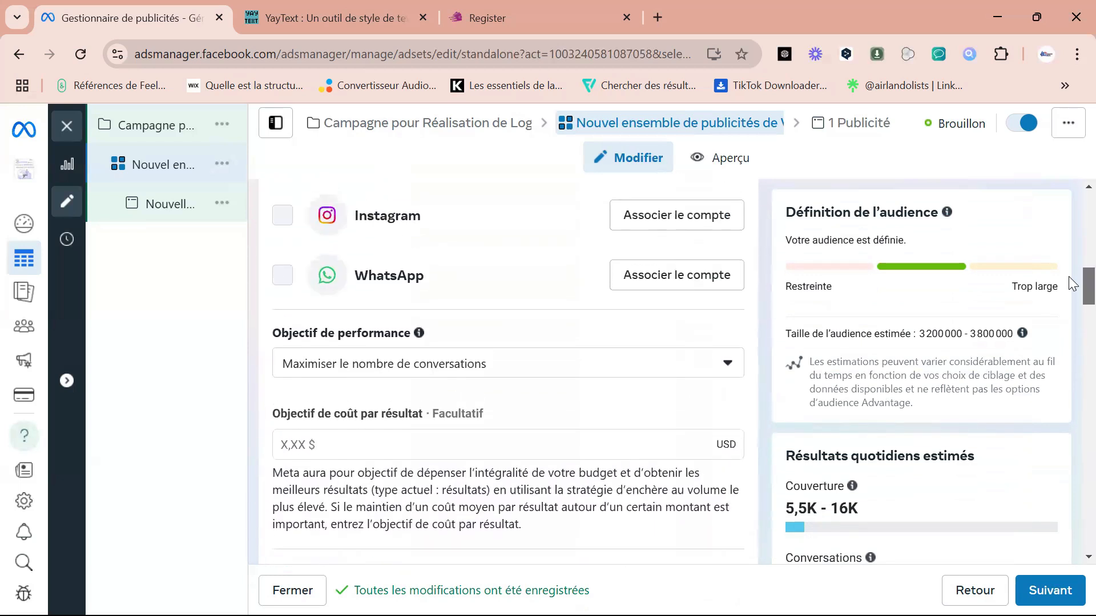
{"action": "scroll", "coordinate": [1072, 283], "scroll_direction": "up", "scroll_amount": 4}
{"action": "scroll", "coordinate": [1068, 244], "scroll_direction": "up", "scroll_amount": 6}
{"action": "scroll", "coordinate": [1070, 257], "scroll_direction": "down", "scroll_amount": 10}
{"action": "scroll", "coordinate": [1071, 269], "scroll_direction": "up", "scroll_amount": 6}
{"action": "scroll", "coordinate": [1072, 276], "scroll_direction": "down", "scroll_amount": 3}
{"action": "scroll", "coordinate": [1073, 271], "scroll_direction": "up", "scroll_amount": 2}
{"action": "scroll", "coordinate": [1074, 273], "scroll_direction": "down", "scroll_amount": 2}
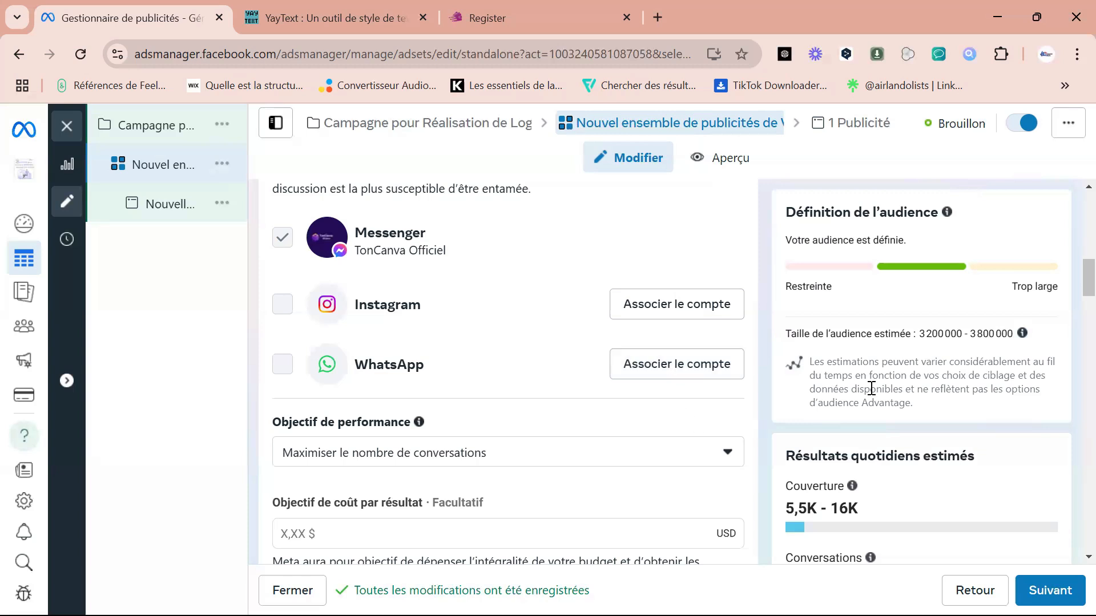
Rename the ad set as "Audience Logo" and continue to the ad level.
{"action": "left_click_drag", "start_coordinate": [1072, 292], "coordinate": [1069, 171]}
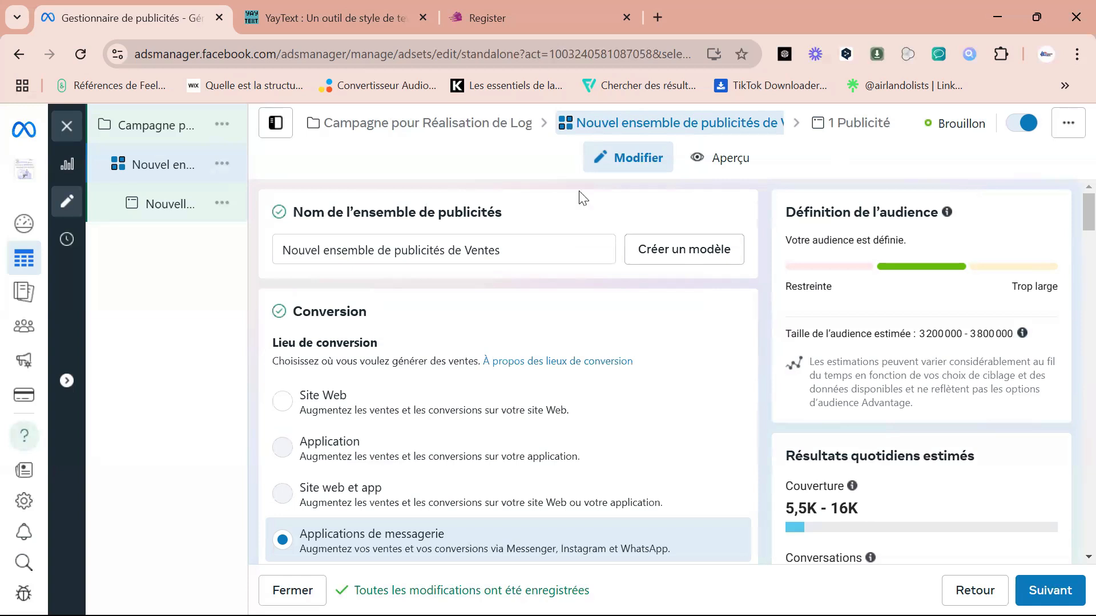
{"action": "left_click_drag", "start_coordinate": [502, 250], "coordinate": [280, 250]}
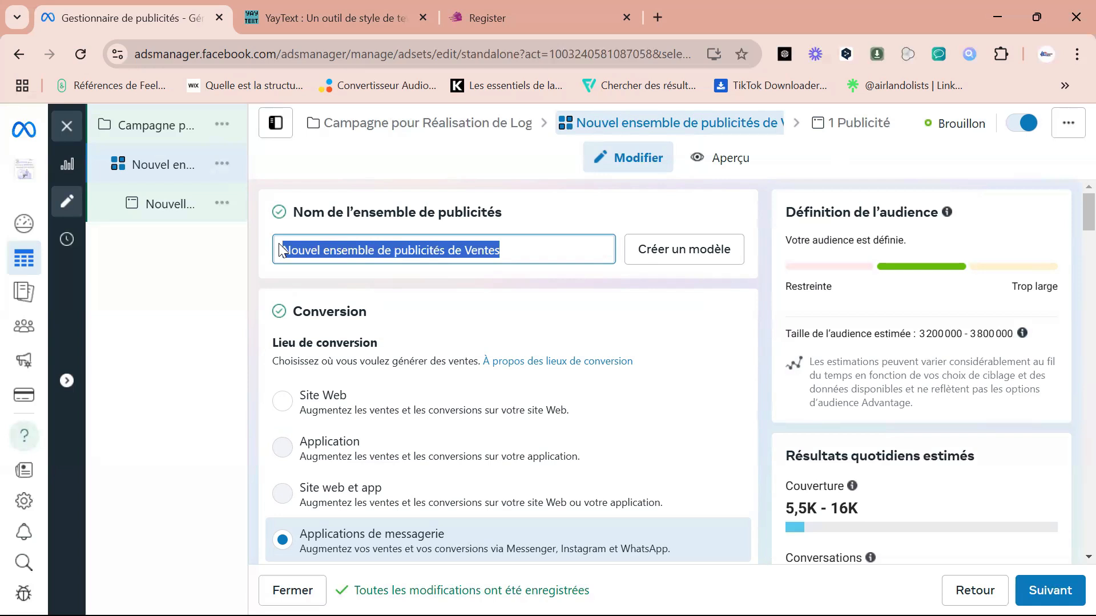
{"action": "type", "text": "Audience "}
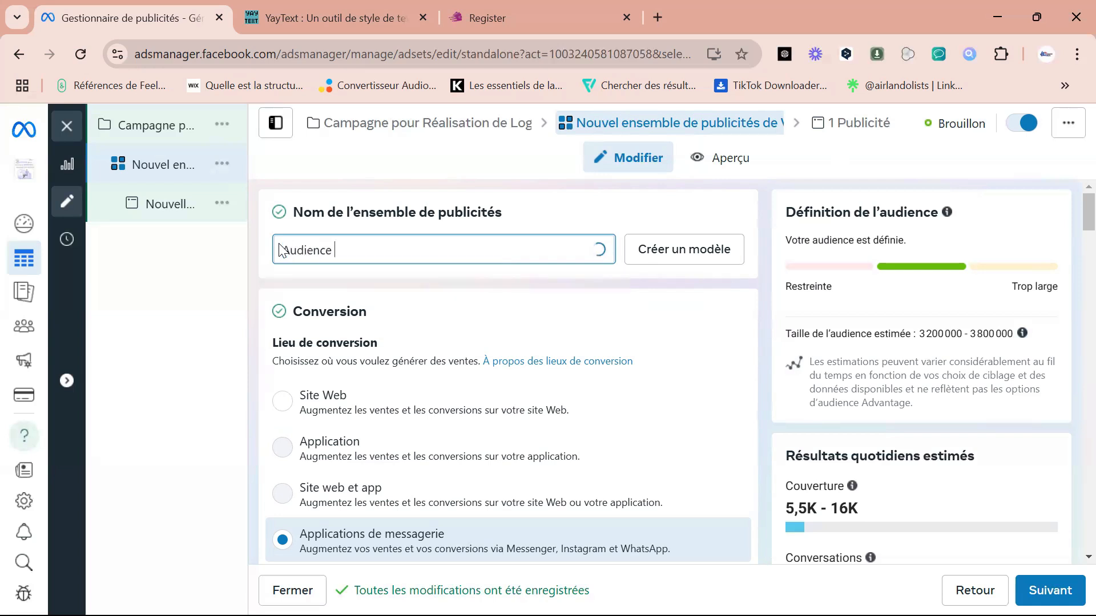
{"action": "type", "text": "Logo"}
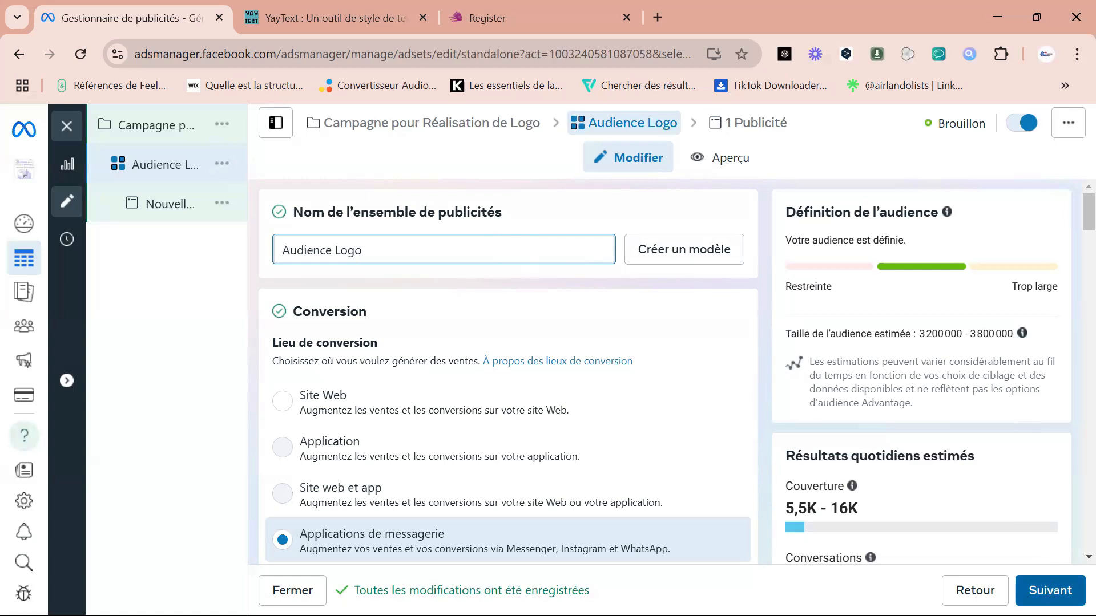
{"action": "left_click", "coordinate": [1049, 590]}
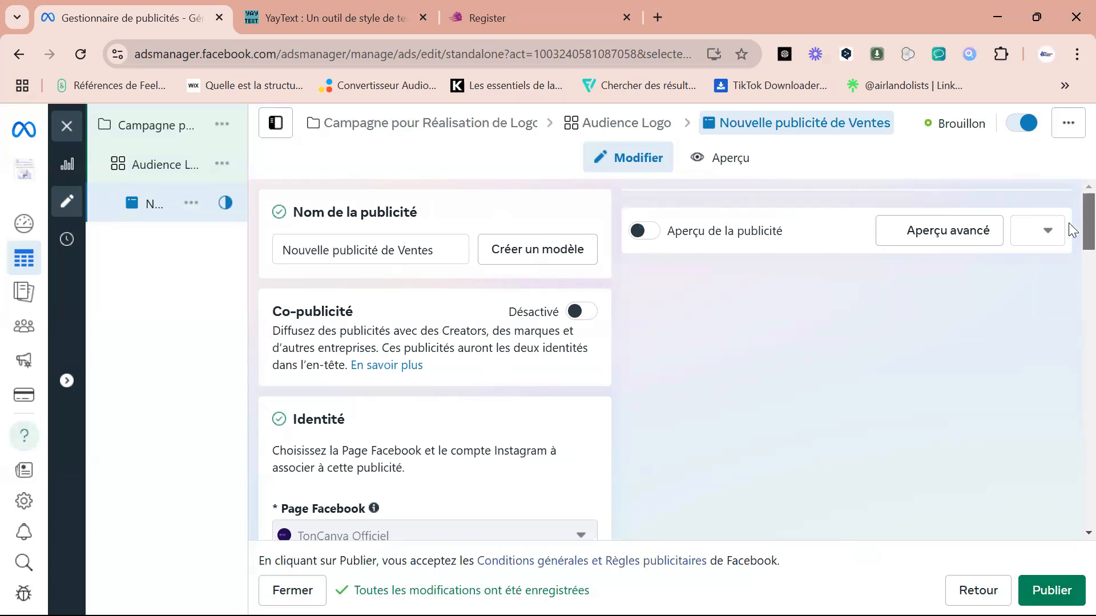
Rename the ad as "Publicité Logo".
{"action": "scroll", "coordinate": [1072, 230], "scroll_direction": "down", "scroll_amount": 2}
{"action": "scroll", "coordinate": [1071, 251], "scroll_direction": "down", "scroll_amount": 3}
{"action": "scroll", "coordinate": [1073, 245], "scroll_direction": "up", "scroll_amount": 3}
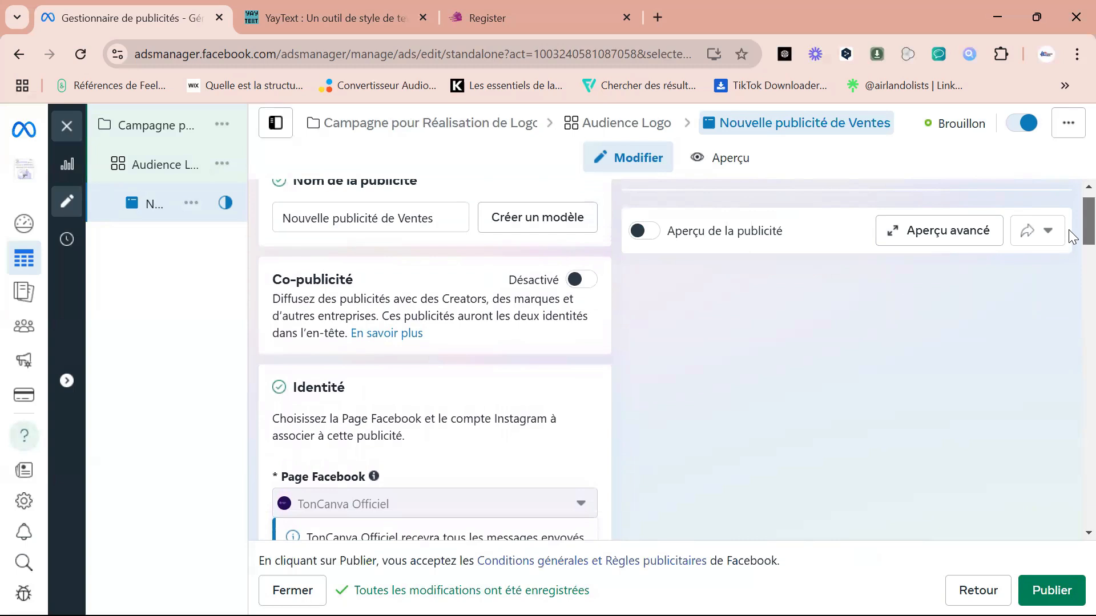
{"action": "scroll", "coordinate": [1072, 236], "scroll_direction": "down", "scroll_amount": 4}
{"action": "scroll", "coordinate": [1072, 268], "scroll_direction": "down", "scroll_amount": 10}
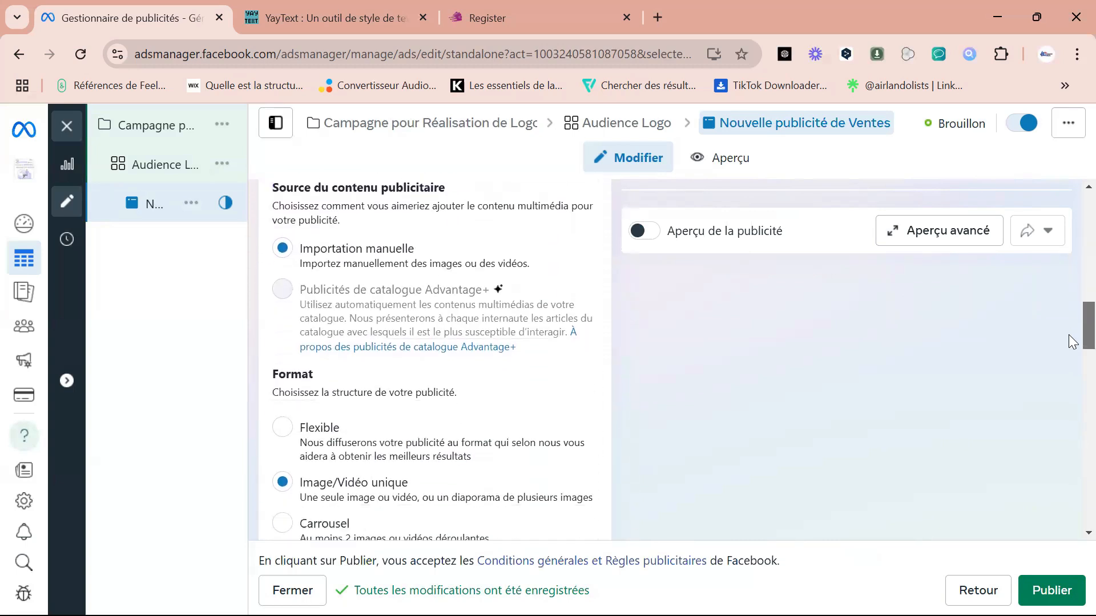
{"action": "scroll", "coordinate": [1072, 341], "scroll_direction": "up", "scroll_amount": 8}
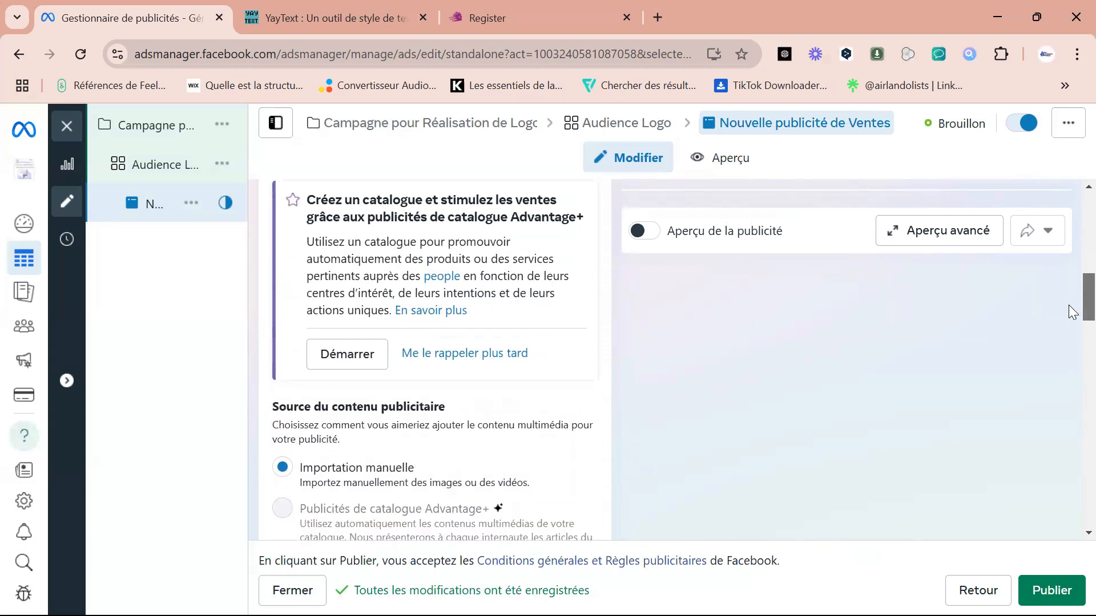
{"action": "scroll", "coordinate": [1073, 276], "scroll_direction": "up", "scroll_amount": 5}
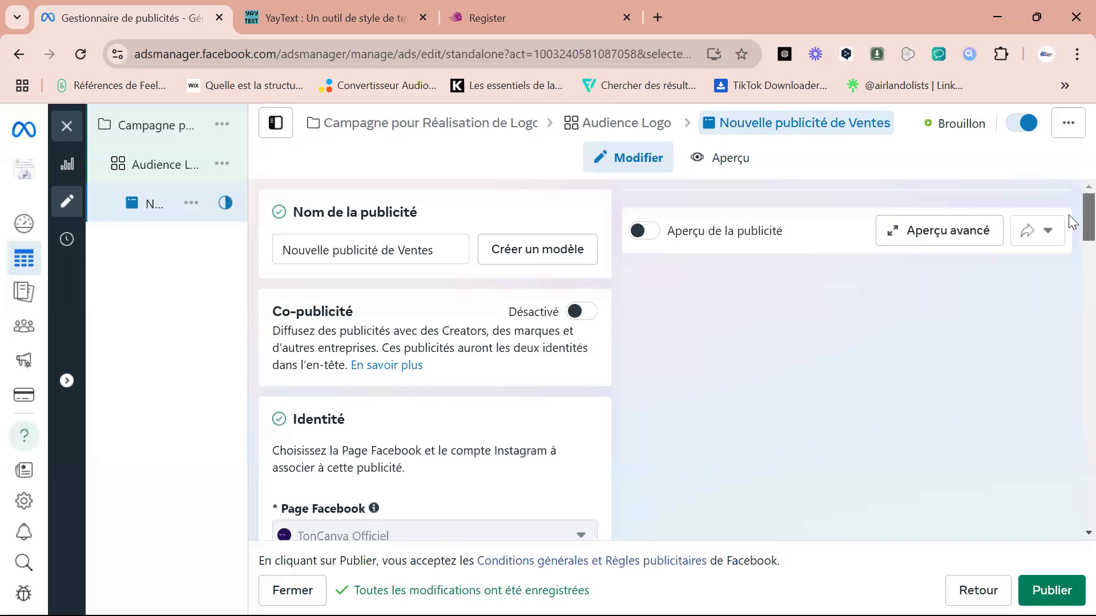
{"action": "left_click_drag", "start_coordinate": [434, 250], "coordinate": [284, 247]}
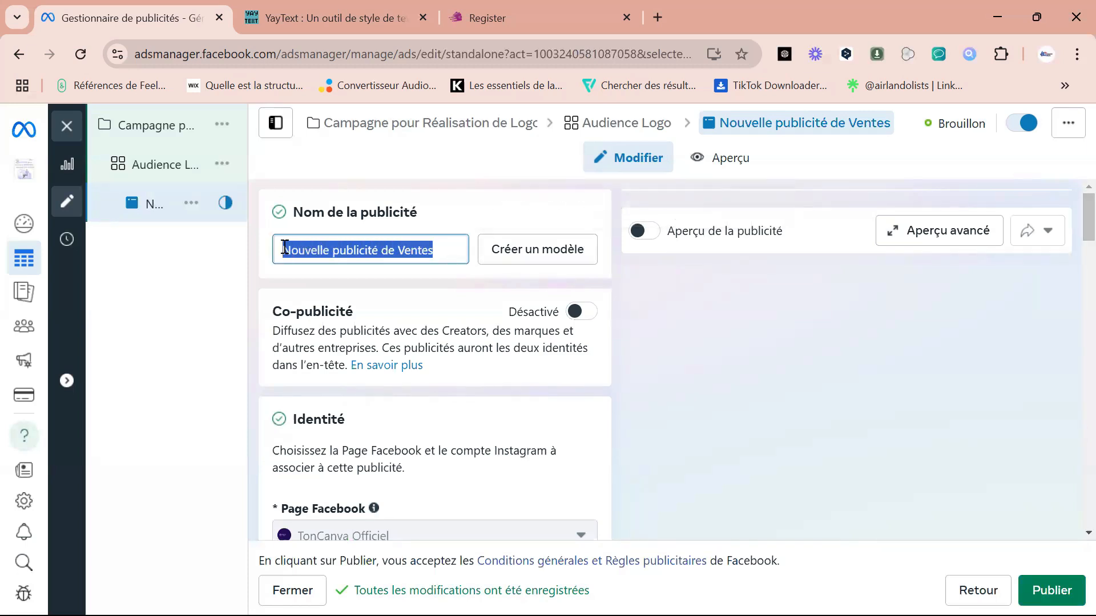
{"action": "type", "text": "publicit"}
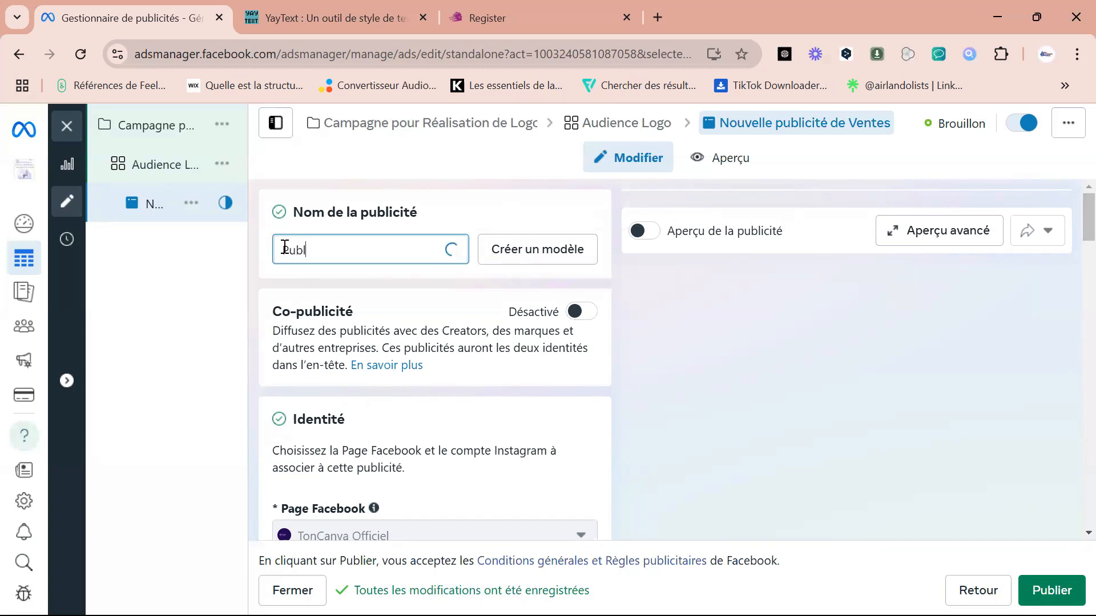
{"action": "type", "text": "é Logo"}
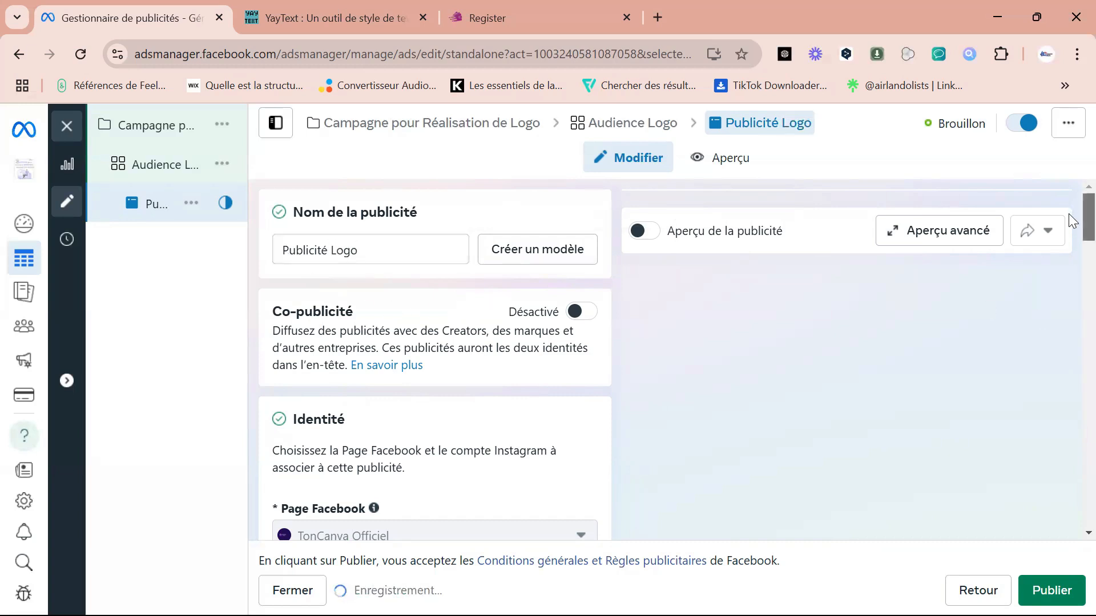
Examine the ad's Facebook Page and Instagram identity, ad setup, creative source and format settings.
{"action": "scroll", "coordinate": [1068, 214], "scroll_direction": "down", "scroll_amount": 4}
{"action": "scroll", "coordinate": [1069, 253], "scroll_direction": "down", "scroll_amount": 1}
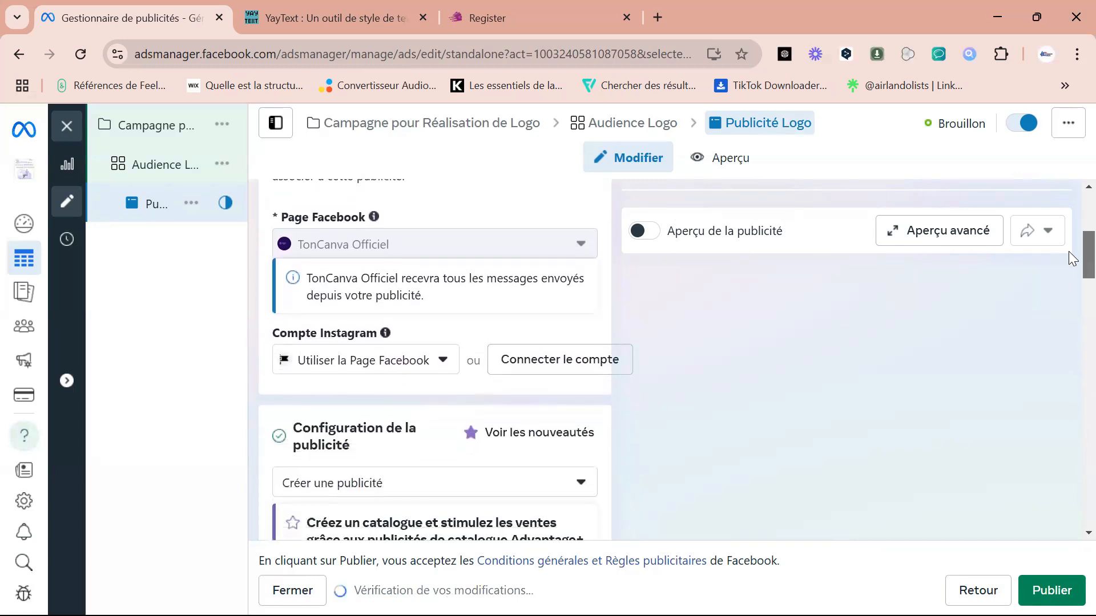
{"action": "mouse_move", "coordinate": [326, 251]}
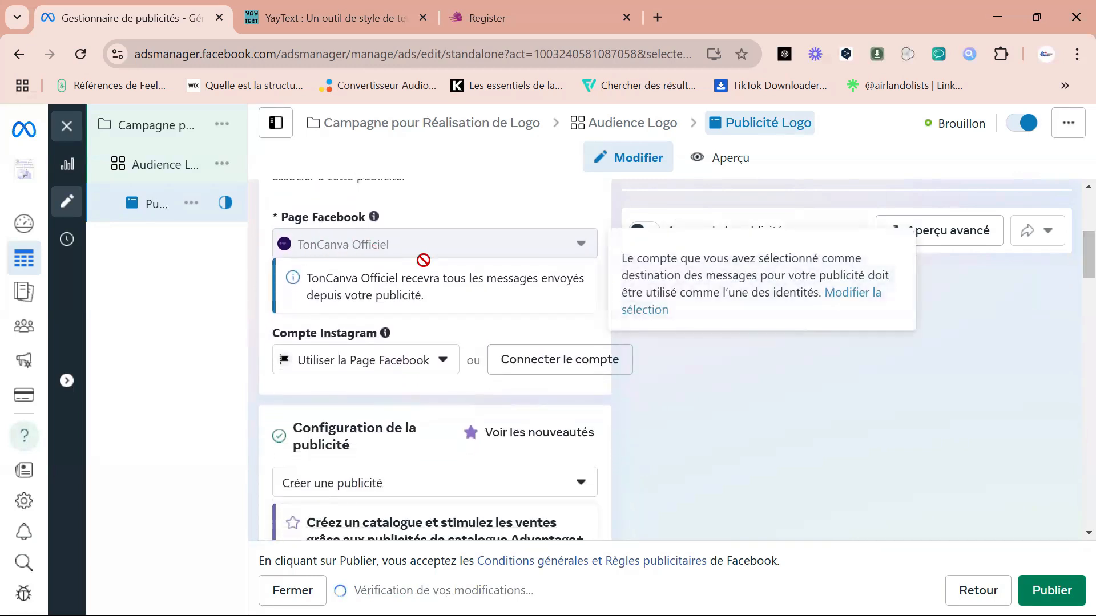
{"action": "scroll", "coordinate": [1069, 257], "scroll_direction": "down", "scroll_amount": 2}
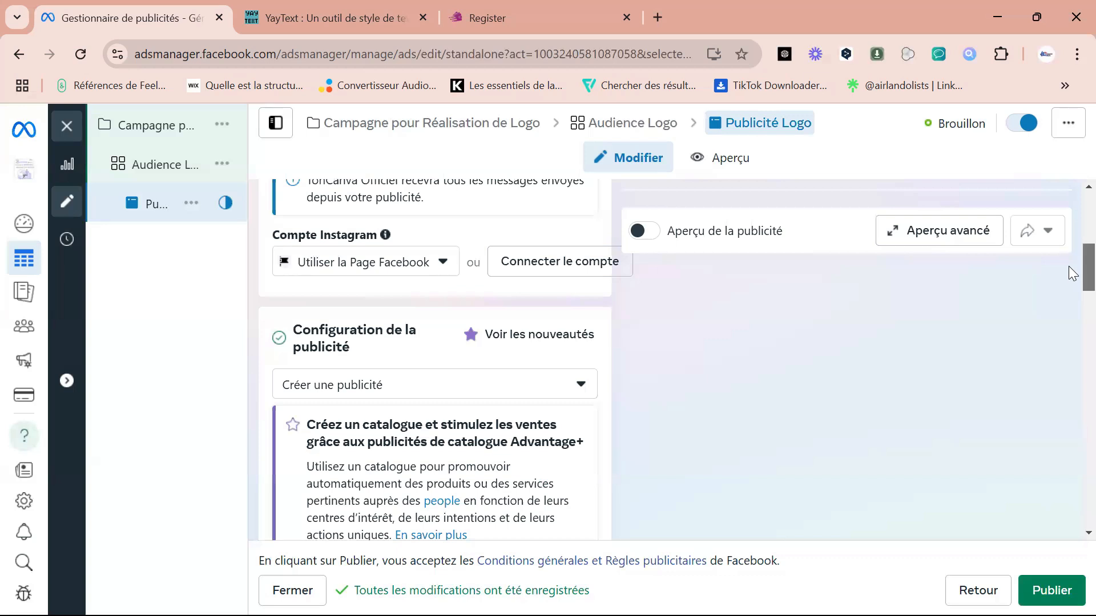
{"action": "scroll", "coordinate": [1068, 270], "scroll_direction": "down", "scroll_amount": 1}
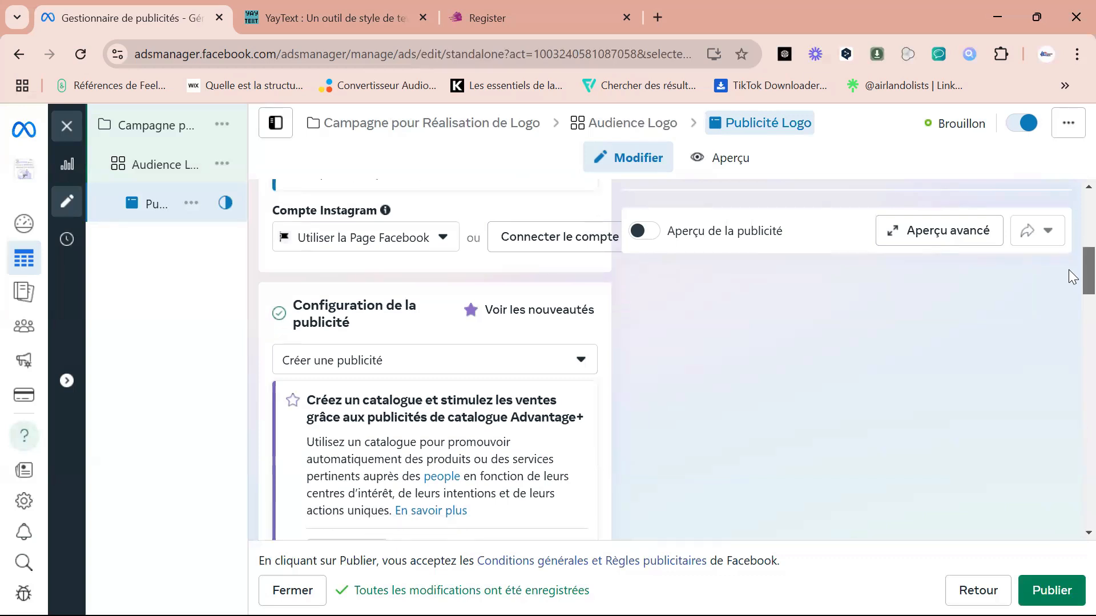
{"action": "scroll", "coordinate": [1068, 274], "scroll_direction": "down", "scroll_amount": 3}
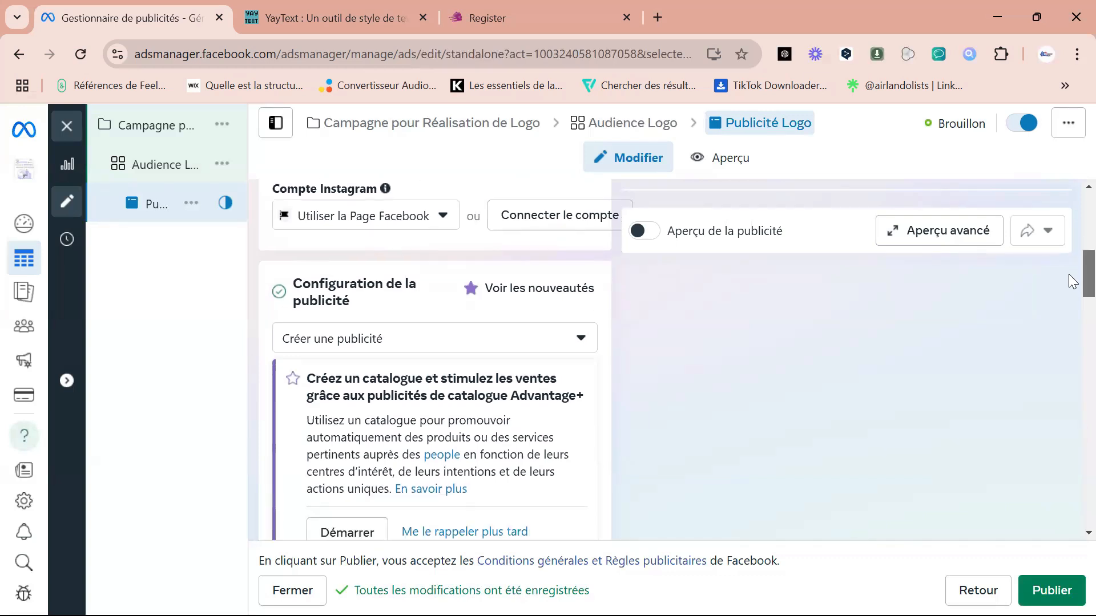
{"action": "scroll", "coordinate": [1069, 289], "scroll_direction": "up", "scroll_amount": 1}
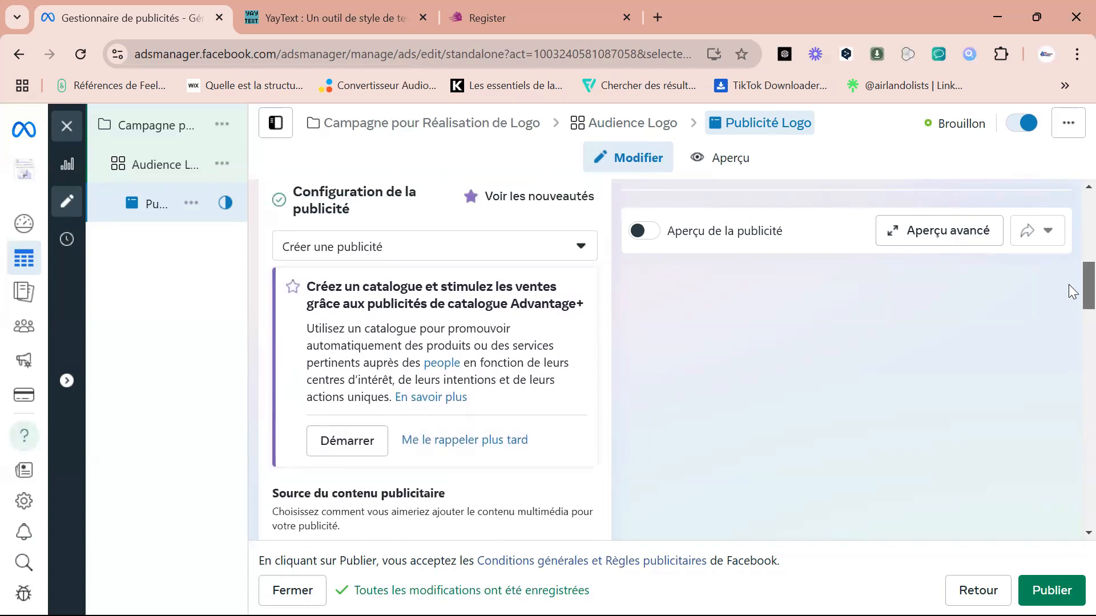
{"action": "scroll", "coordinate": [1071, 291], "scroll_direction": "down", "scroll_amount": 1}
{"action": "scroll", "coordinate": [1069, 290], "scroll_direction": "down", "scroll_amount": 2}
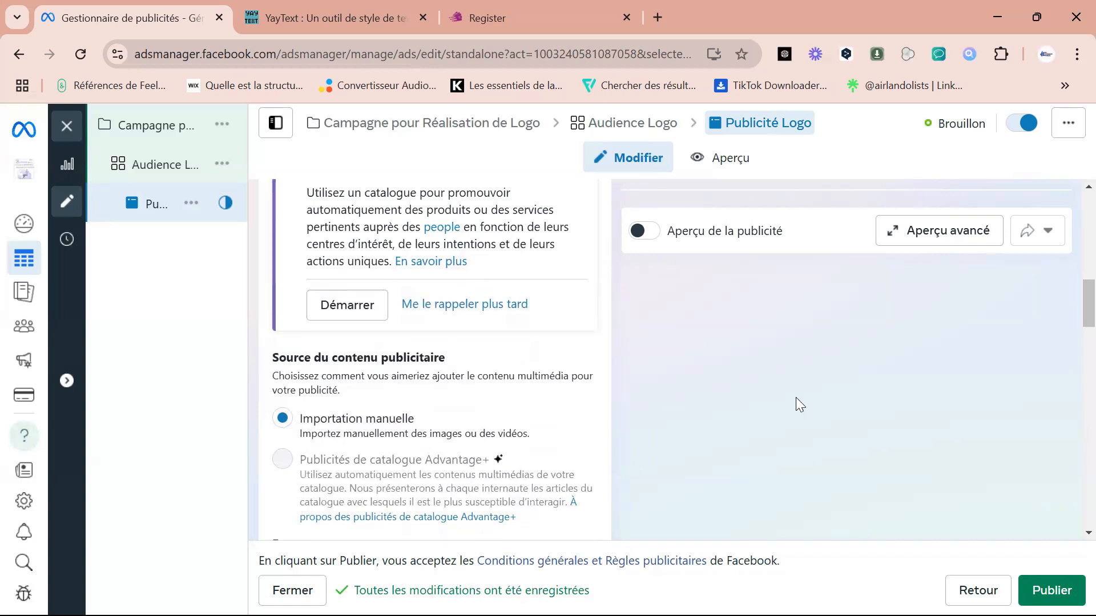
{"action": "scroll", "coordinate": [1072, 326], "scroll_direction": "down", "scroll_amount": 2}
{"action": "scroll", "coordinate": [1071, 326], "scroll_direction": "down", "scroll_amount": 6}
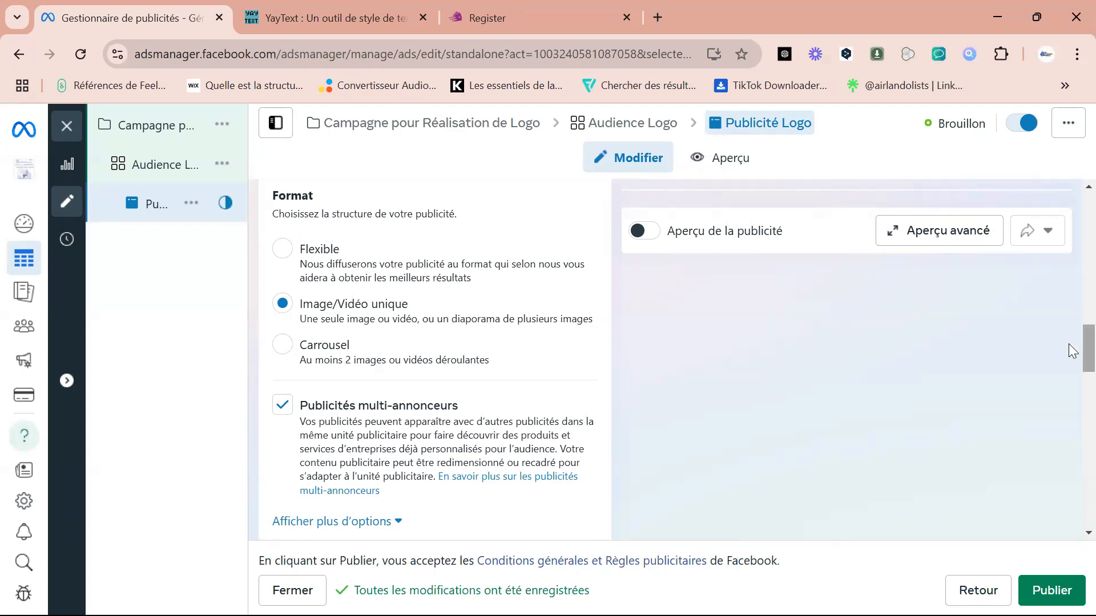
Turn off multi-advertiser ads (Publicités multi-annonceurs) for the ad.
{"action": "scroll", "coordinate": [1073, 357], "scroll_direction": "down", "scroll_amount": 1}
{"action": "scroll", "coordinate": [1073, 357], "scroll_direction": "down", "scroll_amount": 2}
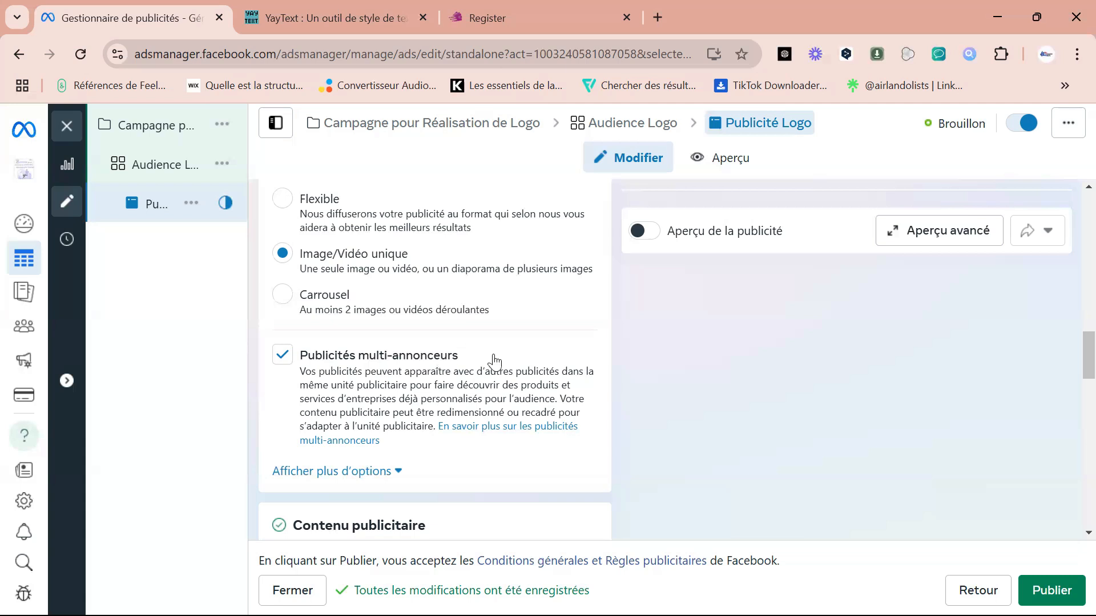
{"action": "left_click", "coordinate": [283, 355]}
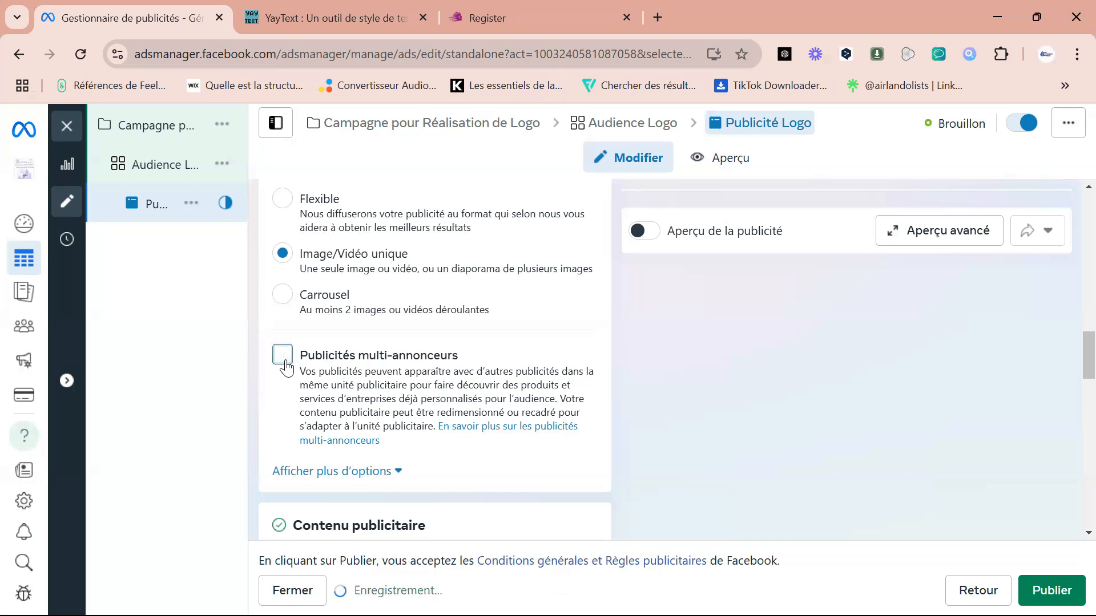
Start configuring the ad creative as a video ad (Publicité vidéo).
{"action": "scroll", "coordinate": [1068, 351], "scroll_direction": "down", "scroll_amount": 5}
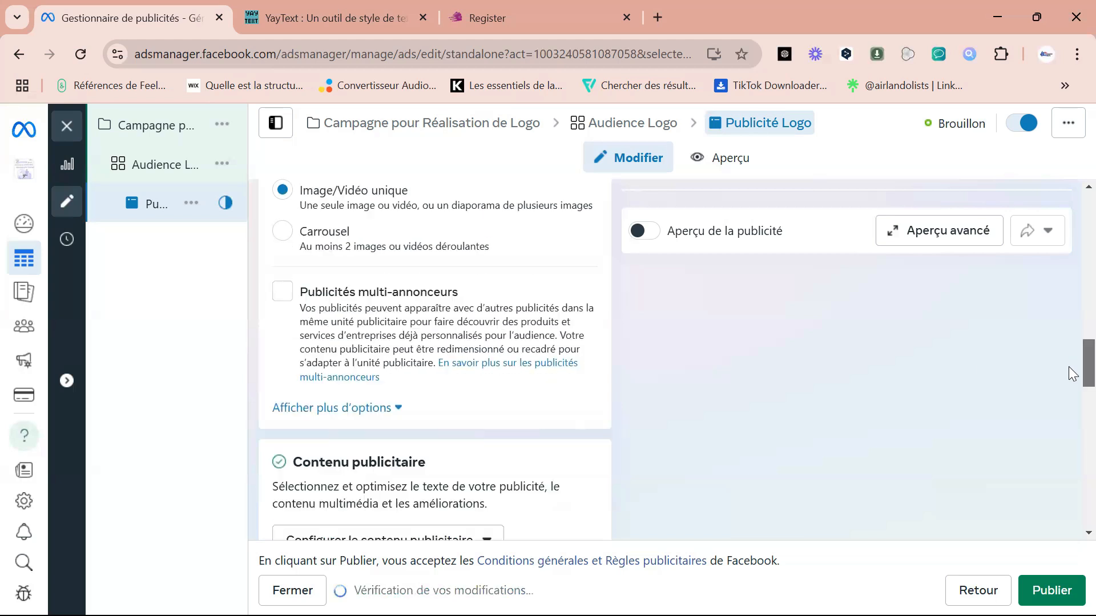
{"action": "scroll", "coordinate": [1068, 394], "scroll_direction": "down", "scroll_amount": 1}
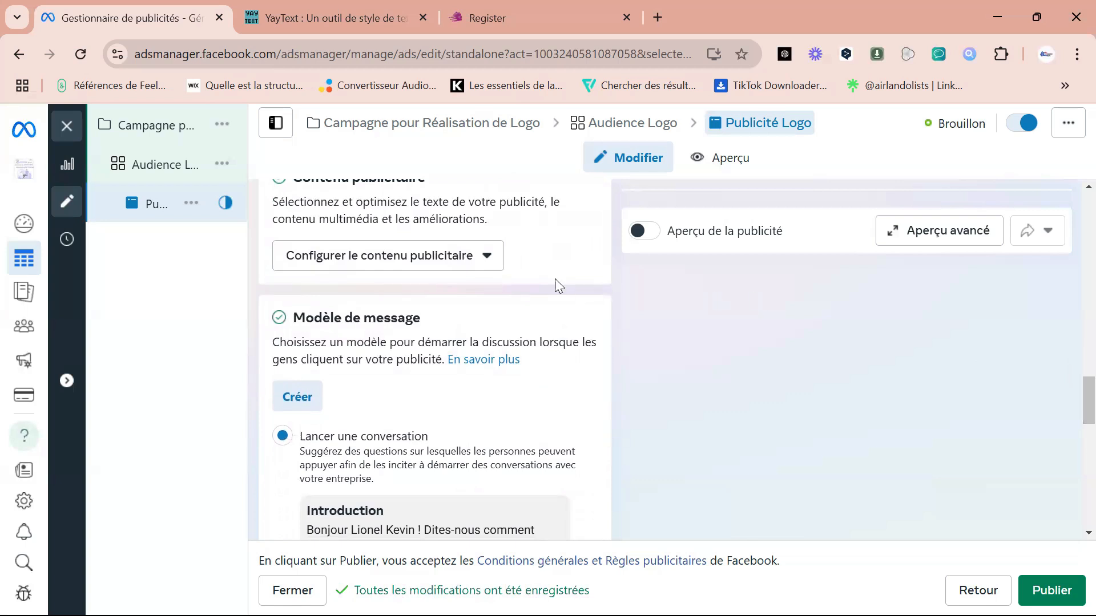
{"action": "left_click", "coordinate": [486, 267]}
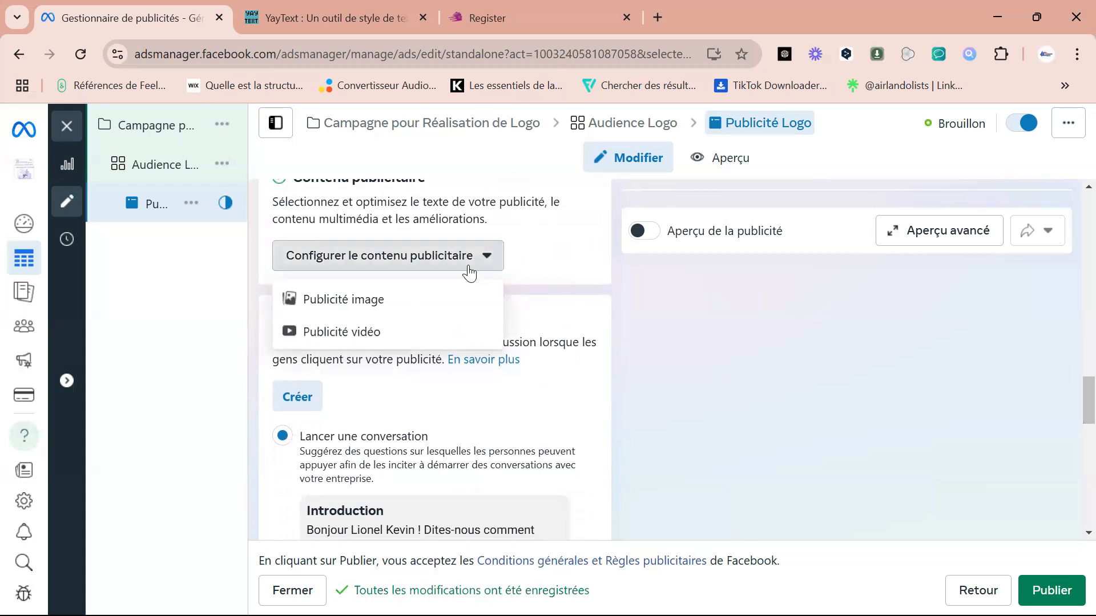
{"action": "left_click", "coordinate": [363, 333]}
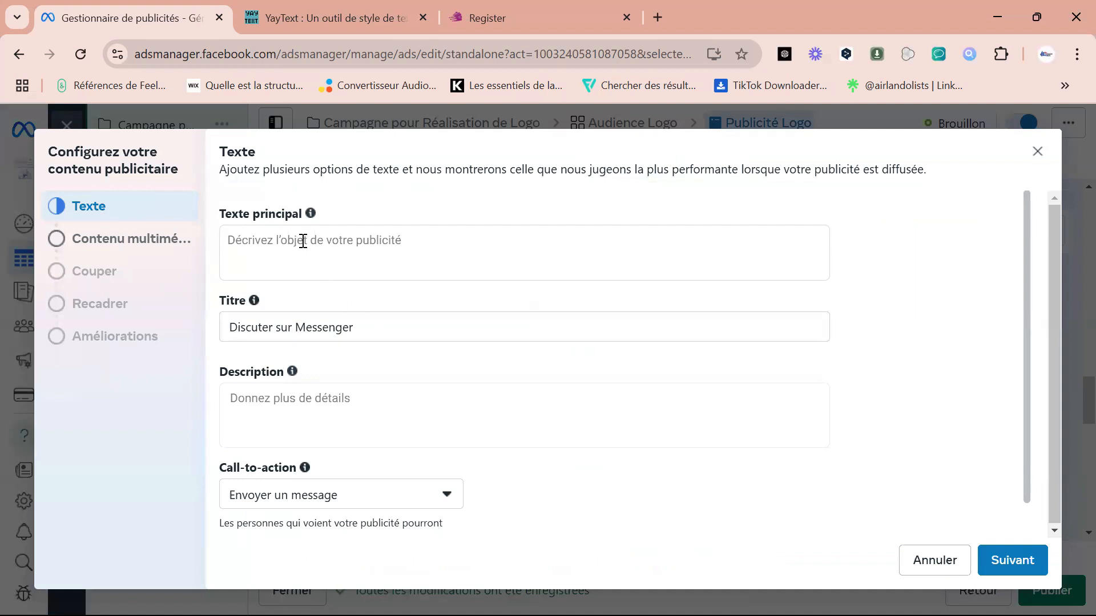
Enter "je suis le meilleur créateur pour votre marque" as the ad's primary text.
{"action": "left_click", "coordinate": [303, 241]}
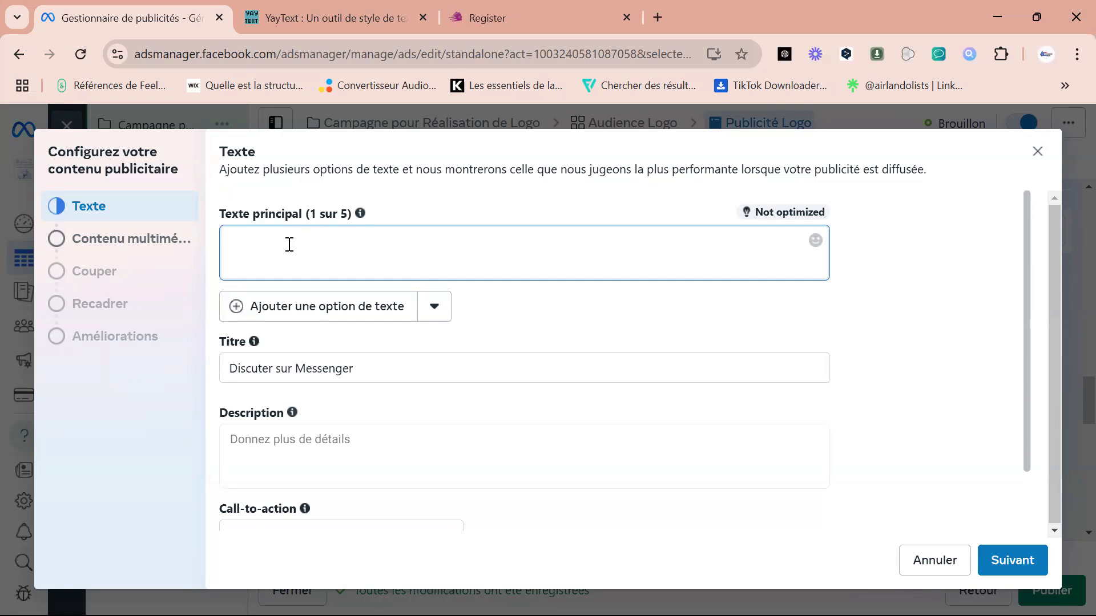
{"action": "left_click", "coordinate": [302, 368]}
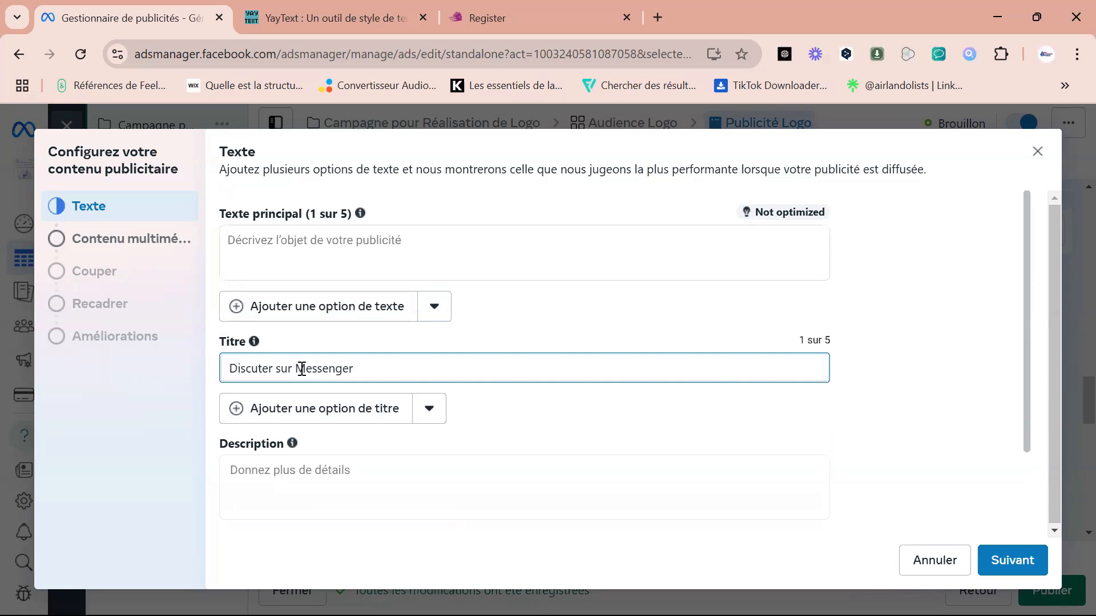
{"action": "left_click", "coordinate": [280, 243]}
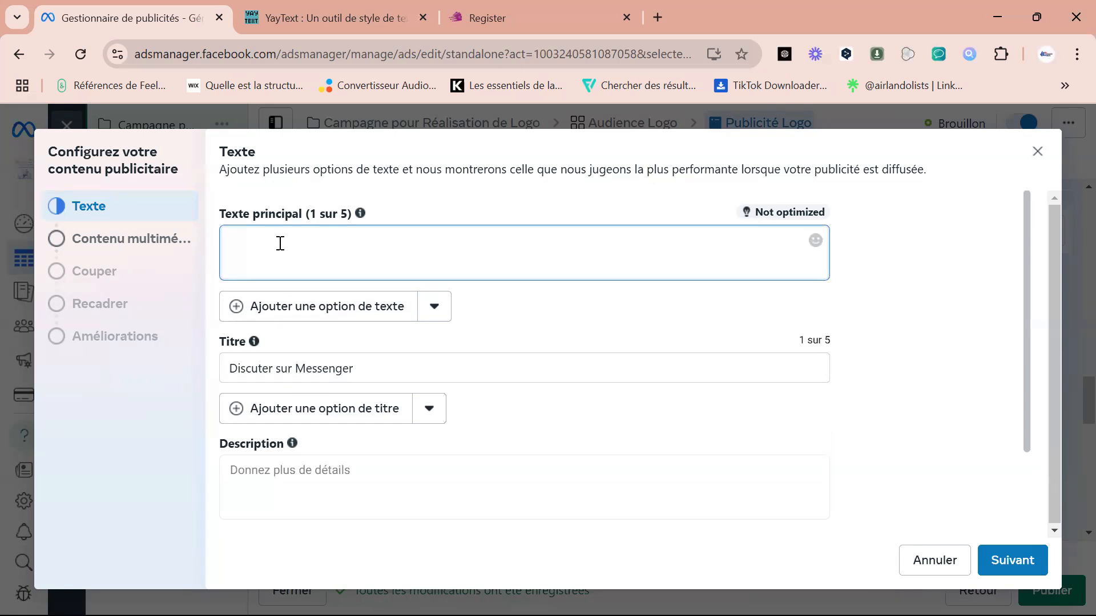
{"action": "type", "text": "je suis le meilleur créateur de vo"}
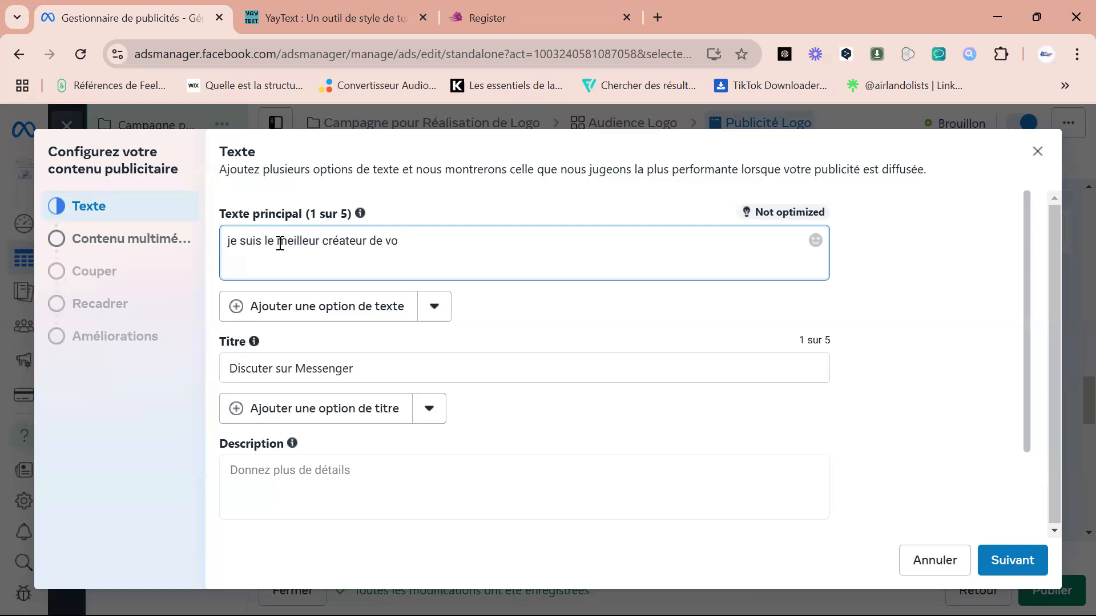
{"action": "type", "text": "tre"}
{"action": "key", "text": "BackSpace"}
{"action": "key", "text": "BackSpace"}
{"action": "key", "text": "BackSpace"}
{"action": "key", "text": "BackSpace"}
{"action": "key", "text": "BackSpace"}
{"action": "key", "text": "BackSpace"}
{"action": "key", "text": "BackSpace"}
{"action": "key", "text": "BackSpace"}
{"action": "type", "text": "pour votre marque"}
Replace the ad's default title with "Réalisation en 24h avec execellence".
{"action": "left_click", "coordinate": [319, 371]}
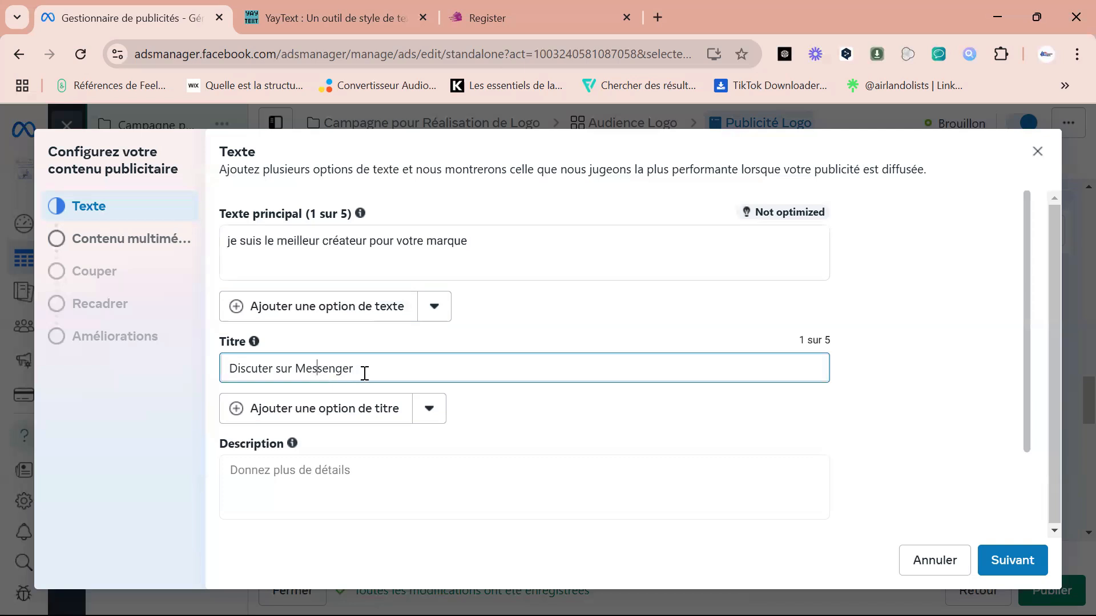
{"action": "left_click_drag", "start_coordinate": [365, 372], "coordinate": [237, 369]}
{"action": "key", "text": "BackSpace"}
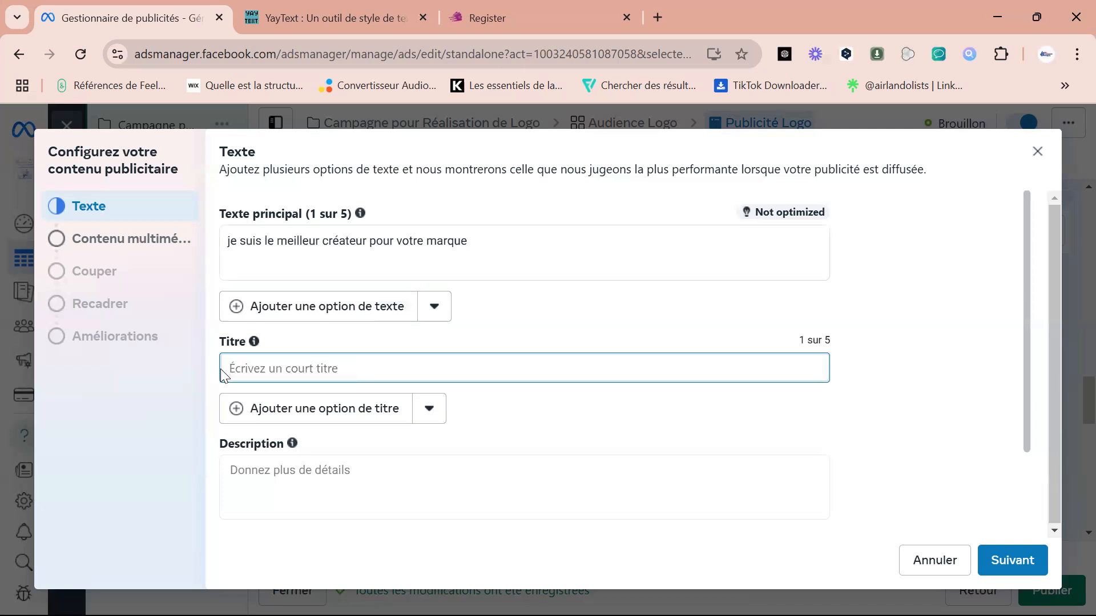
{"action": "type", "text": "Logo"}
{"action": "key", "text": "BackSpace"}
{"action": "key", "text": "BackSpace"}
{"action": "key", "text": "BackSpace"}
{"action": "key", "text": "BackSpace"}
{"action": "key", "text": "BackSpace"}
{"action": "type", "text": "Réalisation en 24h avec execellenvce"}
{"action": "key", "text": "BackSpace"}
{"action": "key", "text": "BackSpace"}
{"action": "type", "text": "ce"}
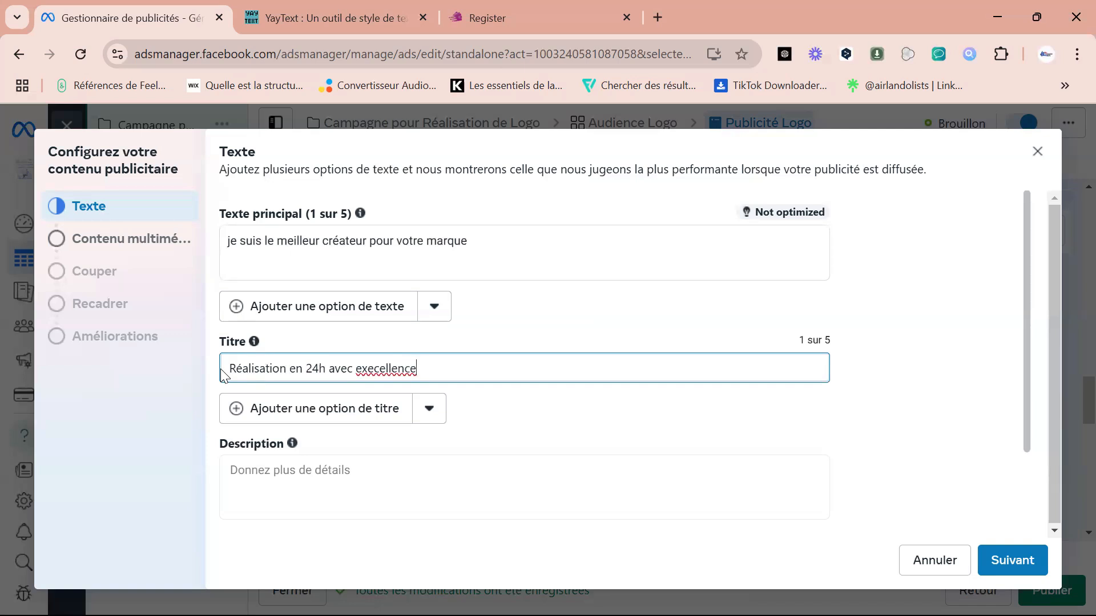
Set the ad's call-to-action to Réserver.
{"action": "left_click", "coordinate": [290, 484]}
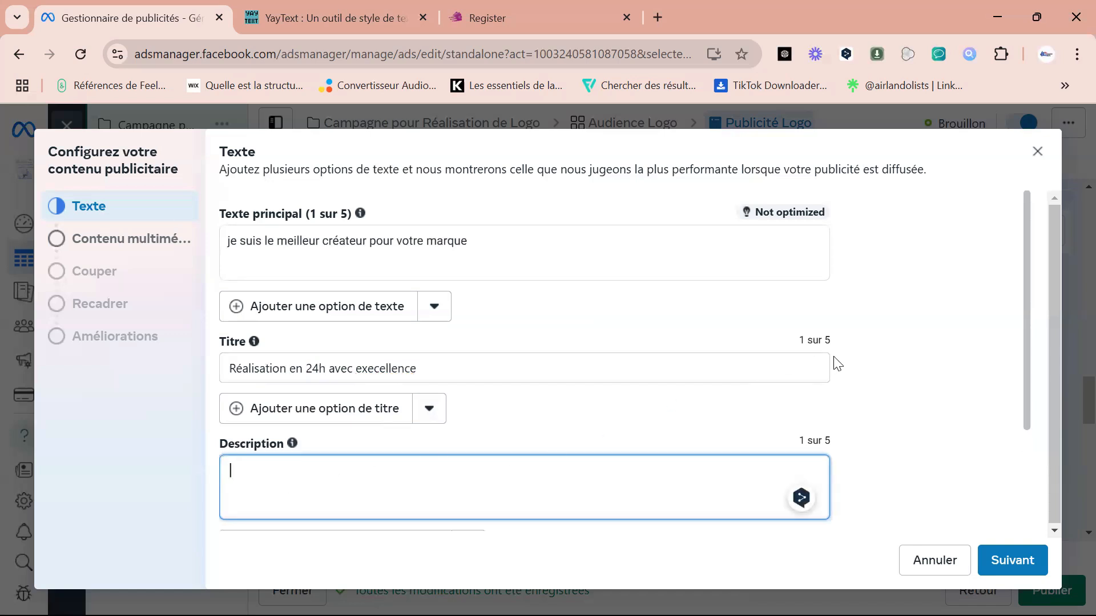
{"action": "scroll", "coordinate": [1011, 404], "scroll_direction": "down", "scroll_amount": 3}
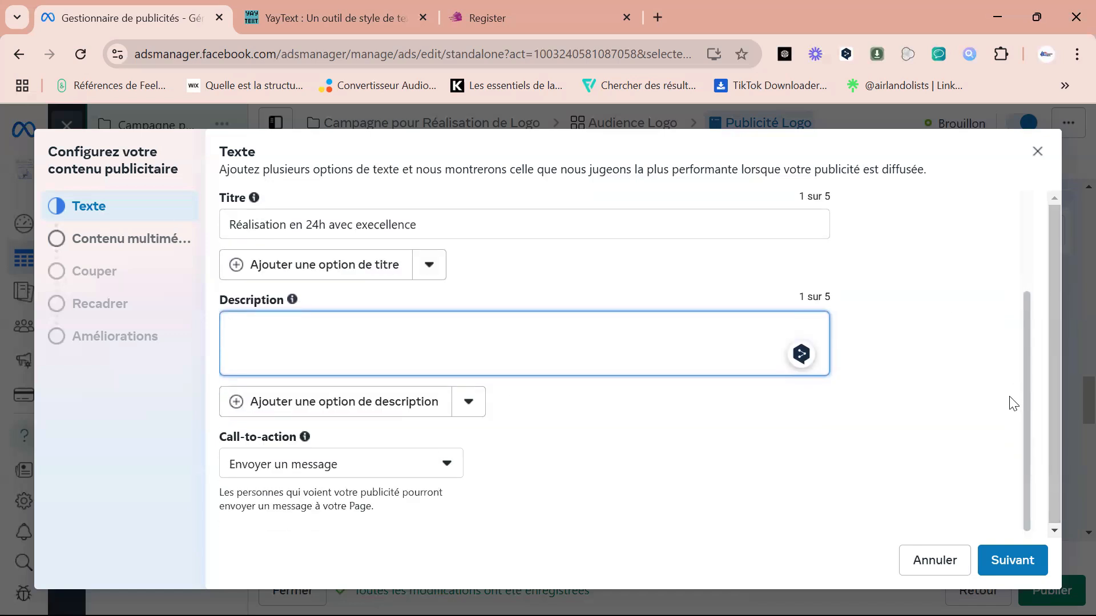
{"action": "left_click", "coordinate": [379, 469]}
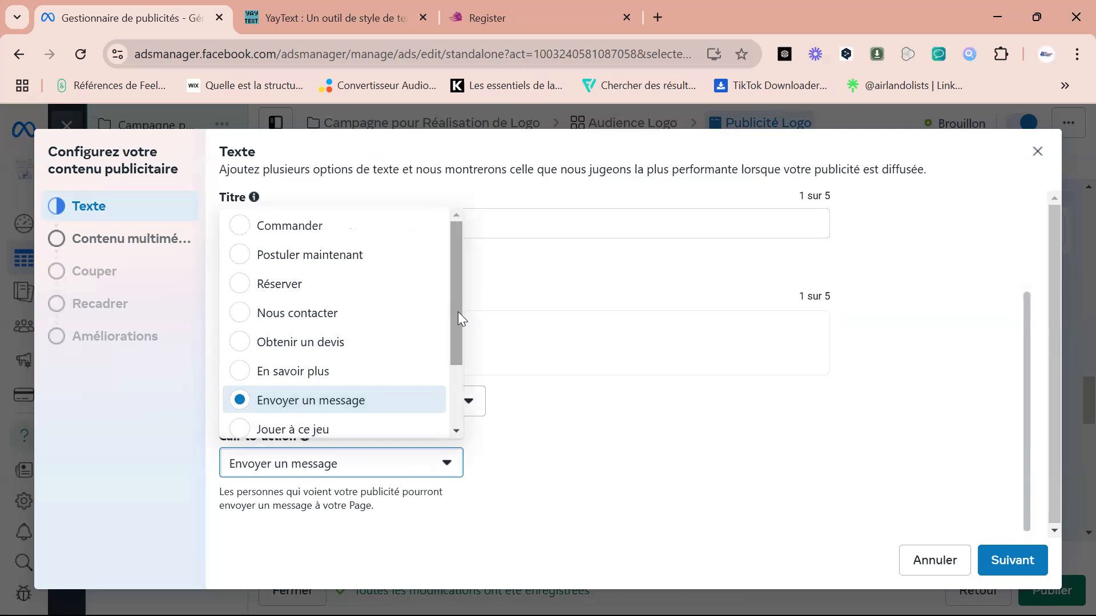
{"action": "left_click", "coordinate": [247, 291]}
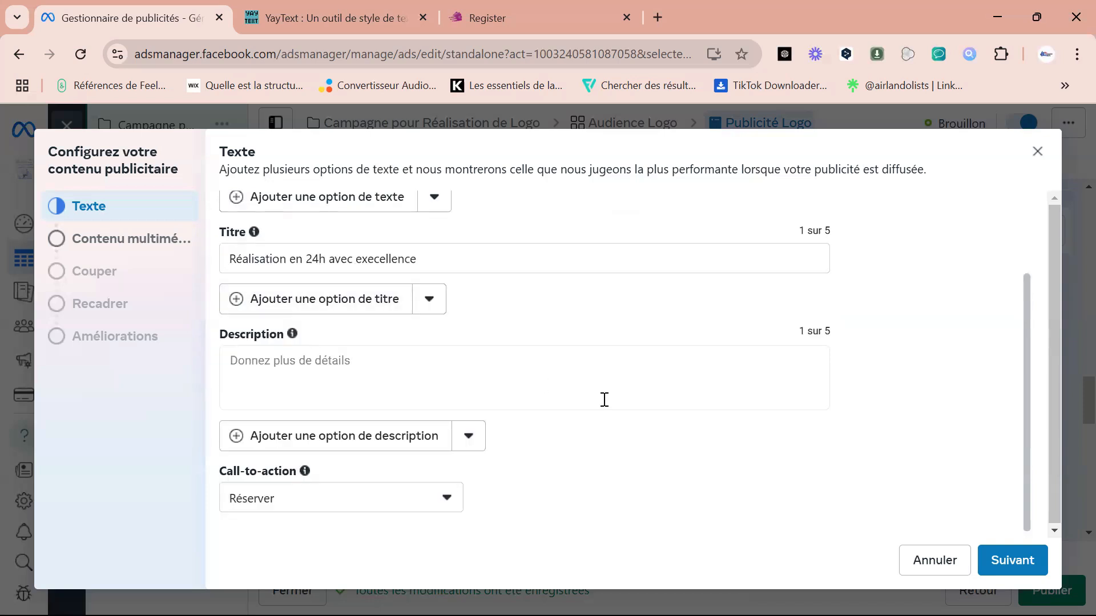
Change the ad's call-to-action to Commander and close the creative setup without choosing any media.
{"action": "left_click", "coordinate": [447, 499]}
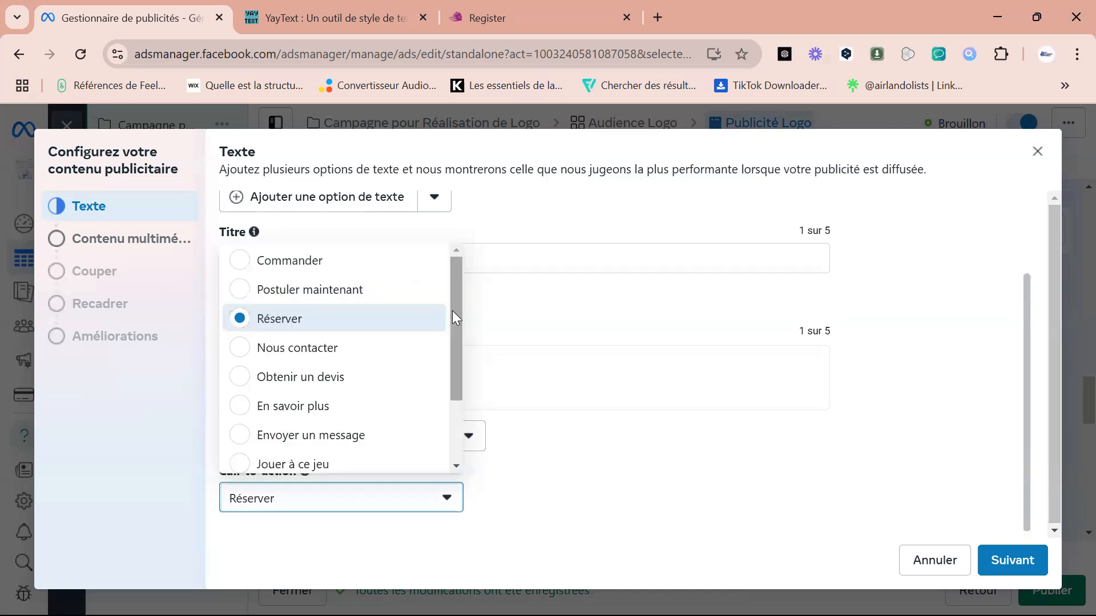
{"action": "left_click_drag", "start_coordinate": [454, 321], "coordinate": [454, 288]}
{"action": "left_click", "coordinate": [271, 263]}
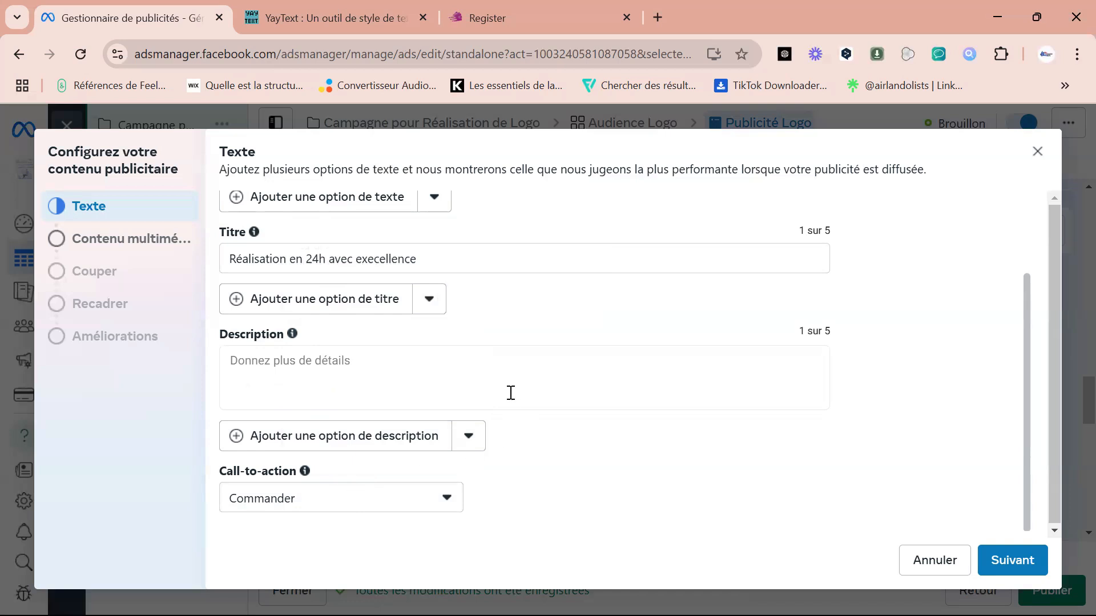
{"action": "left_click", "coordinate": [1012, 567]}
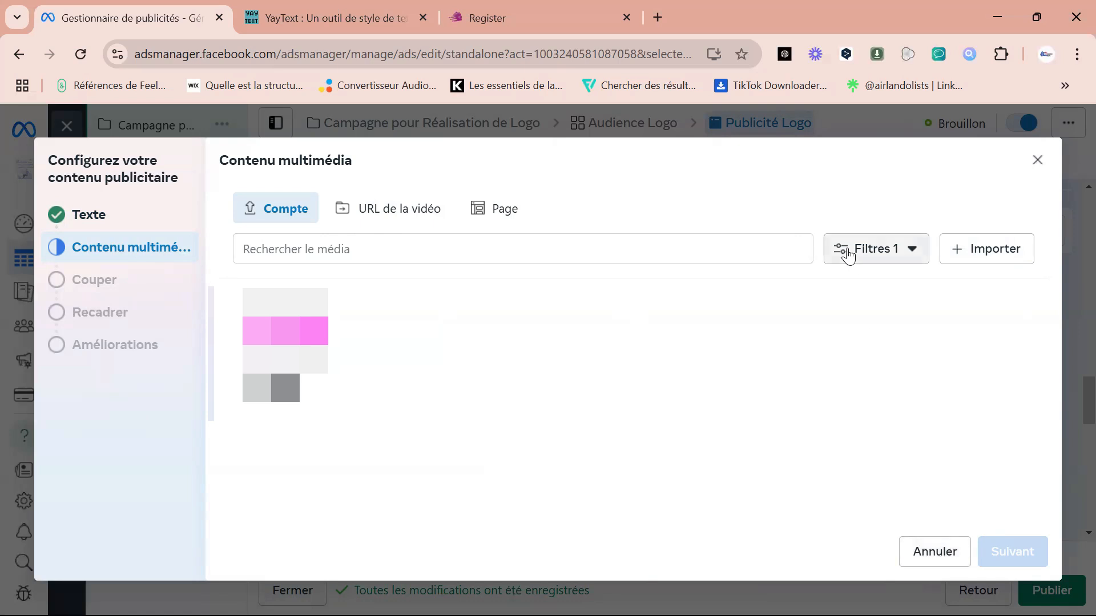
{"action": "left_click", "coordinate": [1037, 164]}
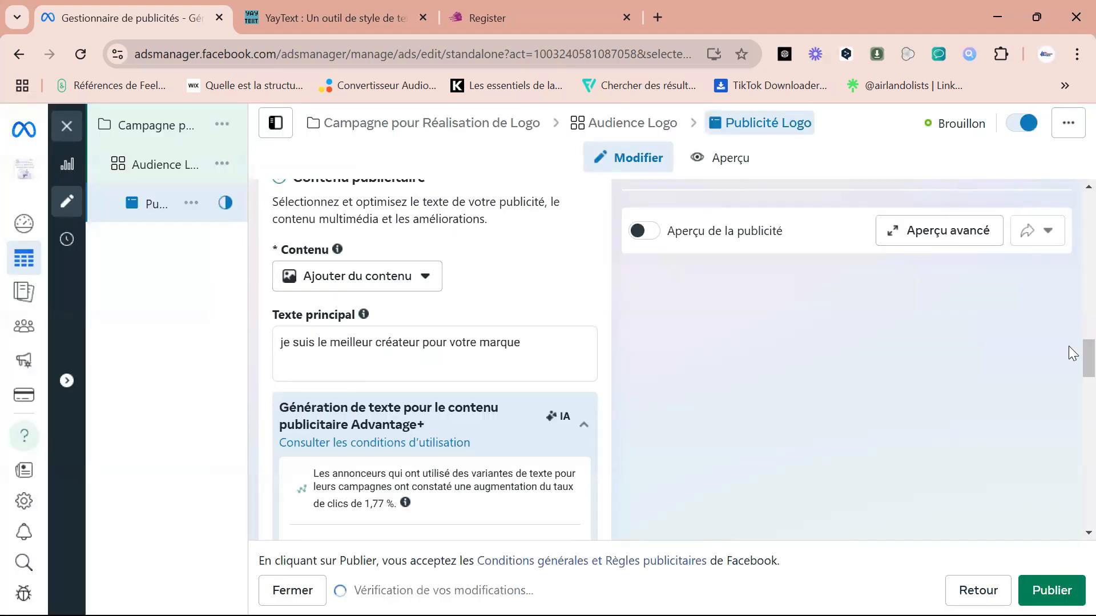
Review the ad's format, text, call-to-action, message template and tracking (Suivi) sections.
{"action": "scroll", "coordinate": [1071, 365], "scroll_direction": "down", "scroll_amount": 6}
{"action": "scroll", "coordinate": [1072, 406], "scroll_direction": "down", "scroll_amount": 8}
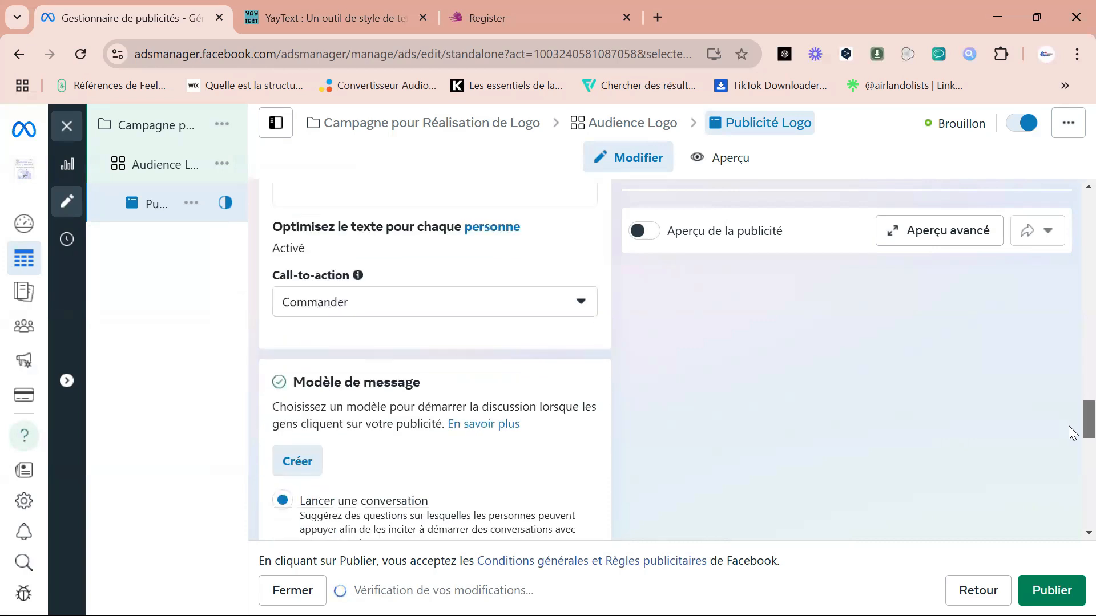
{"action": "scroll", "coordinate": [1071, 478], "scroll_direction": "down", "scroll_amount": 2}
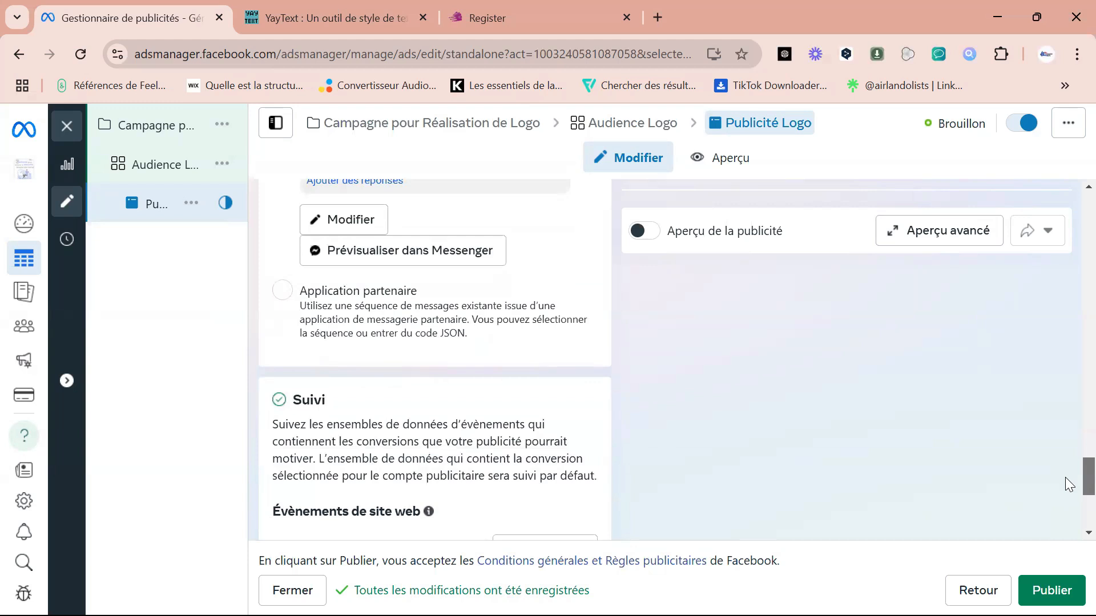
{"action": "scroll", "coordinate": [1069, 484], "scroll_direction": "down", "scroll_amount": 5}
{"action": "scroll", "coordinate": [1071, 474], "scroll_direction": "up", "scroll_amount": 8}
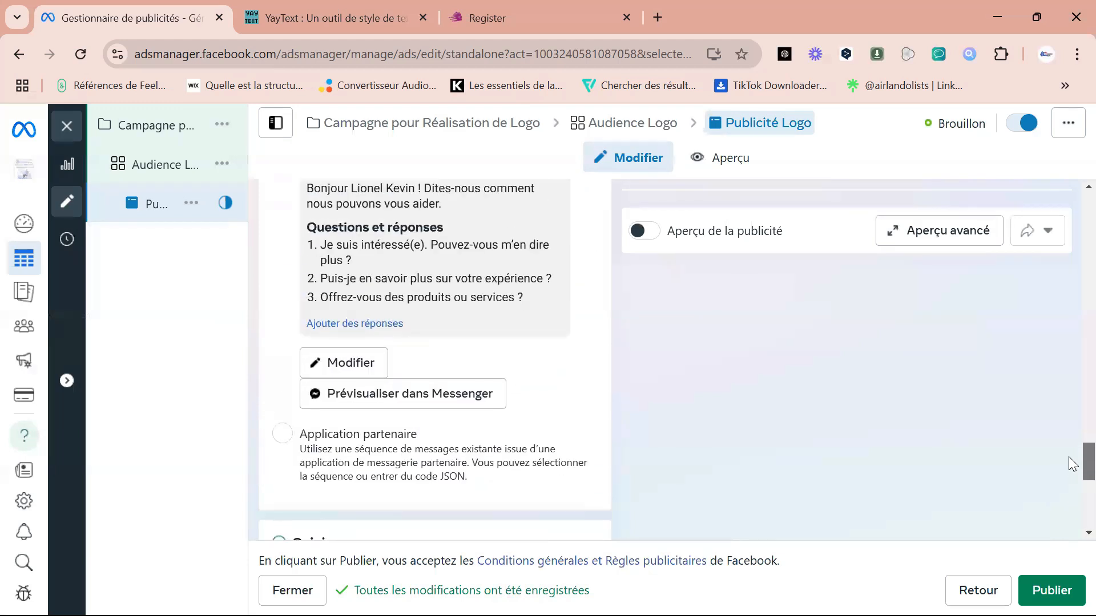
{"action": "scroll", "coordinate": [1071, 456], "scroll_direction": "up", "scroll_amount": 5}
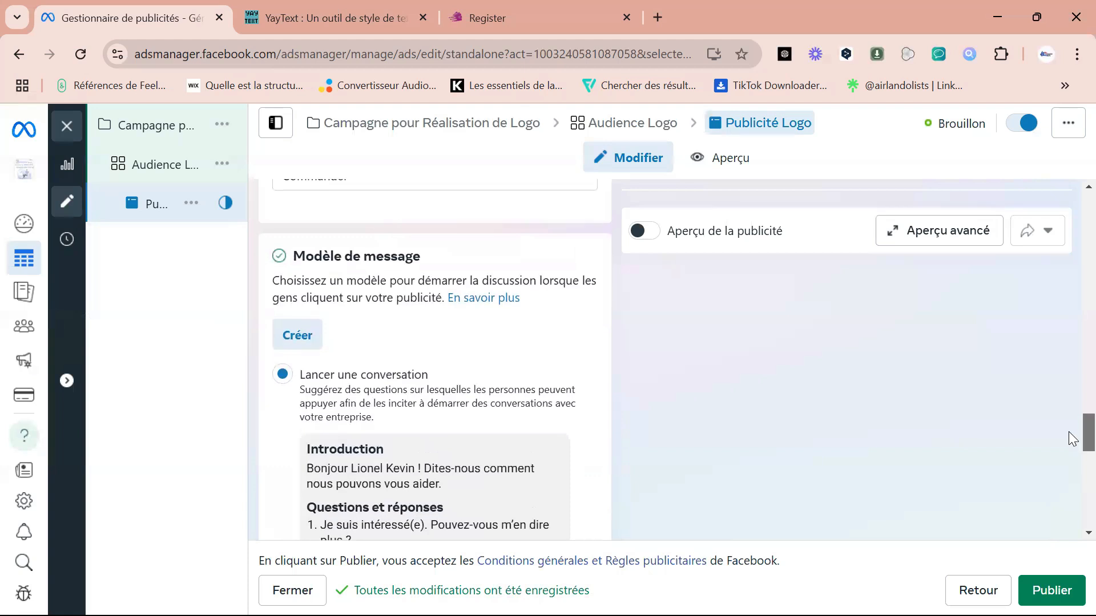
{"action": "scroll", "coordinate": [1072, 439], "scroll_direction": "up", "scroll_amount": 4}
{"action": "scroll", "coordinate": [1072, 399], "scroll_direction": "up", "scroll_amount": 10}
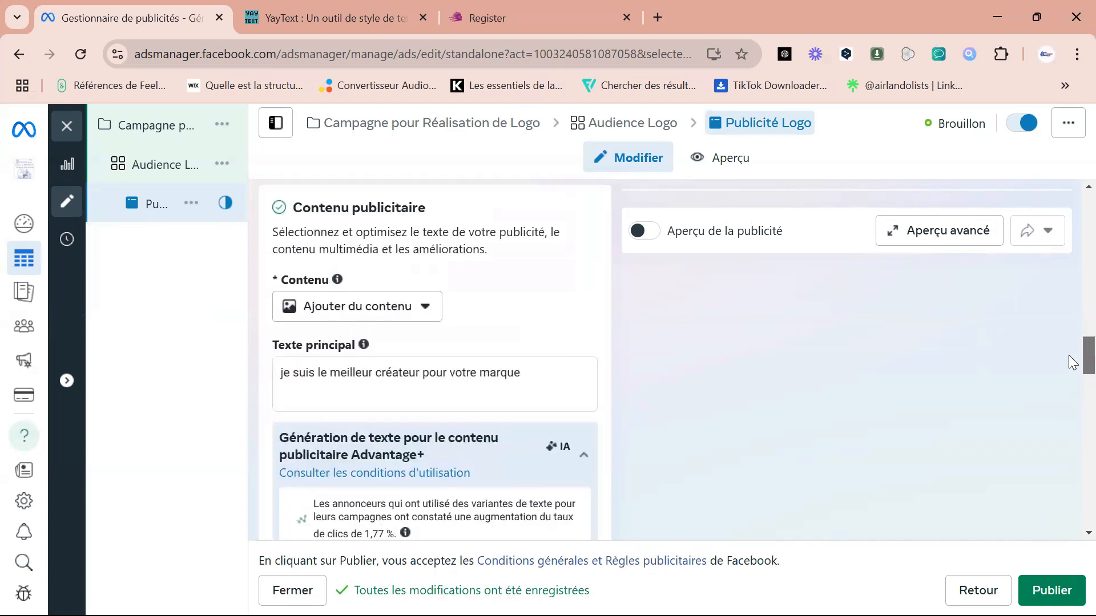
{"action": "scroll", "coordinate": [1072, 363], "scroll_direction": "up", "scroll_amount": 1}
{"action": "scroll", "coordinate": [1072, 363], "scroll_direction": "up", "scroll_amount": 6}
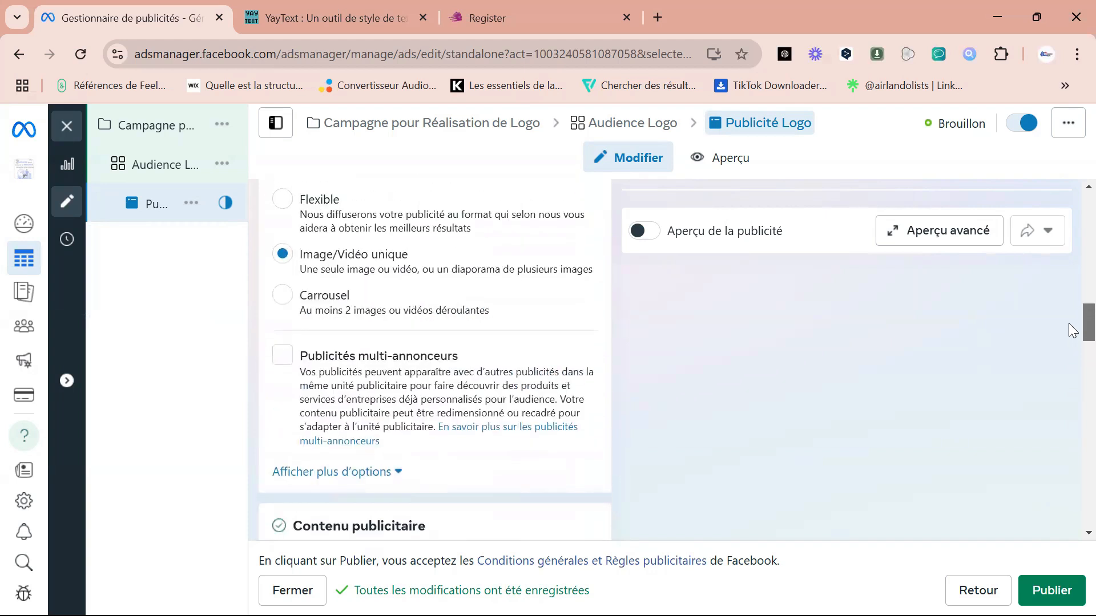
{"action": "scroll", "coordinate": [1071, 322], "scroll_direction": "up", "scroll_amount": 1}
Open the conversation-starting message template to view its settings, and close it without editing.
{"action": "left_click_drag", "start_coordinate": [1069, 314], "coordinate": [1024, 478]}
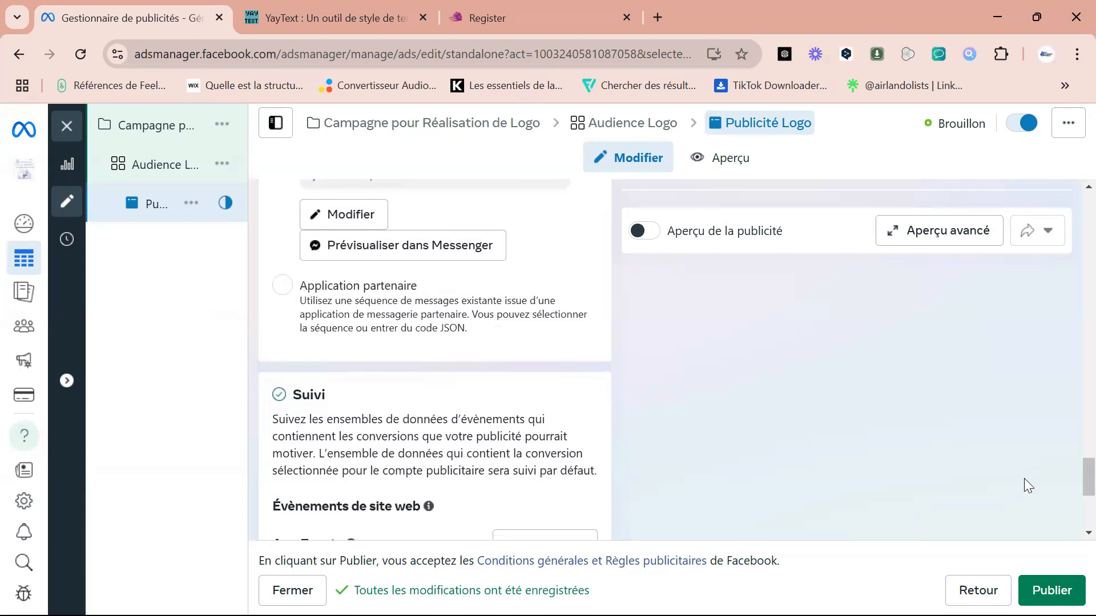
{"action": "left_click", "coordinate": [355, 216]}
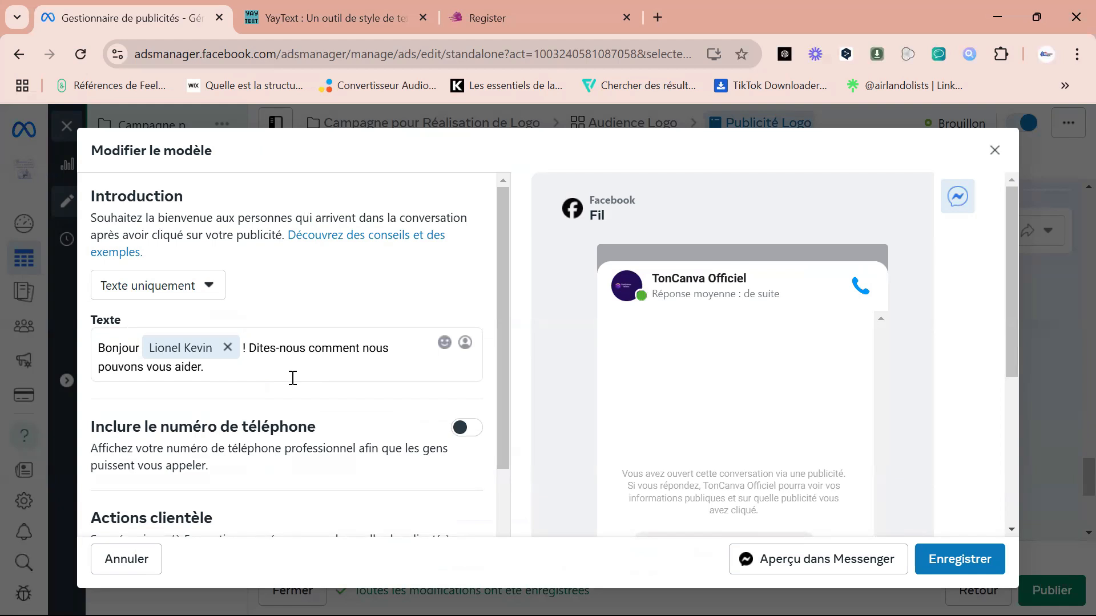
{"action": "left_click", "coordinate": [995, 149]}
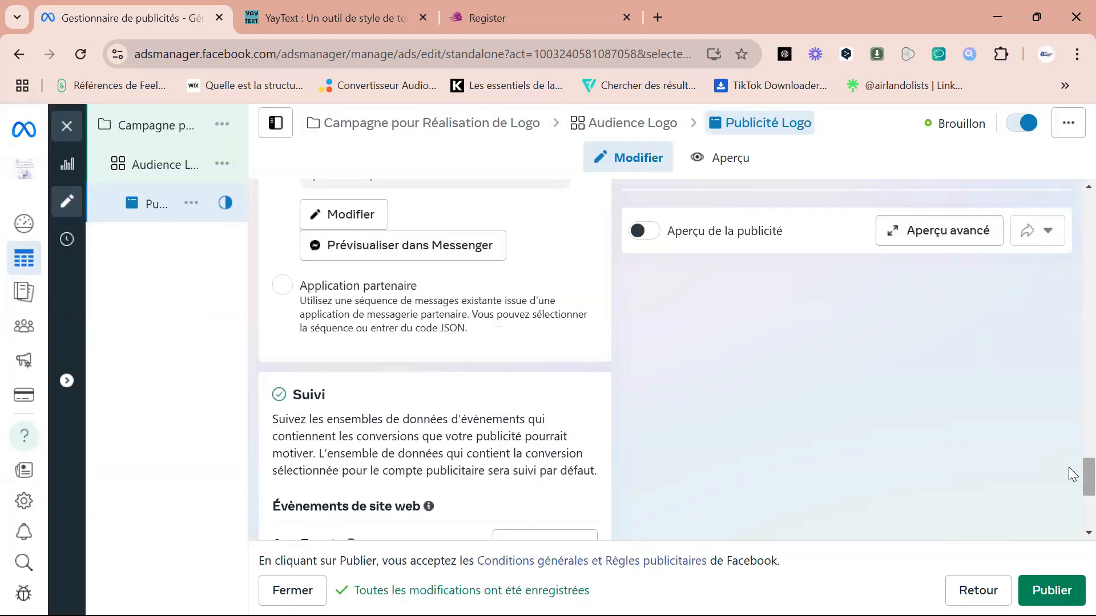
Restart adding a video as the ad's content and go to the media selection stage (Contenu multimédia).
{"action": "scroll", "coordinate": [1069, 453], "scroll_direction": "up", "scroll_amount": 2}
{"action": "scroll", "coordinate": [1070, 451], "scroll_direction": "up", "scroll_amount": 10}
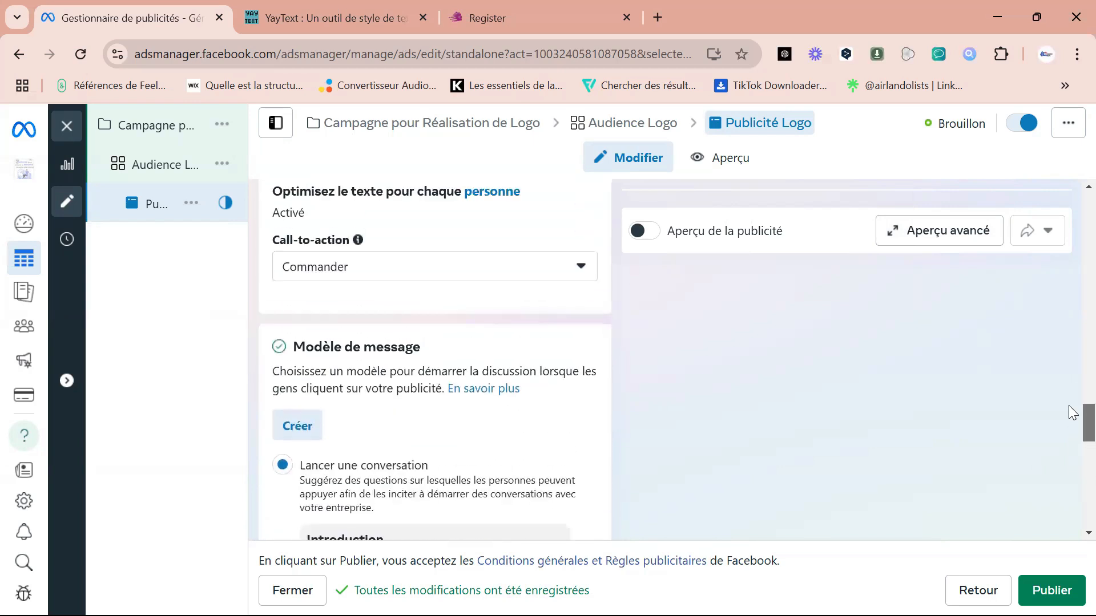
{"action": "scroll", "coordinate": [1073, 397], "scroll_direction": "up", "scroll_amount": 5}
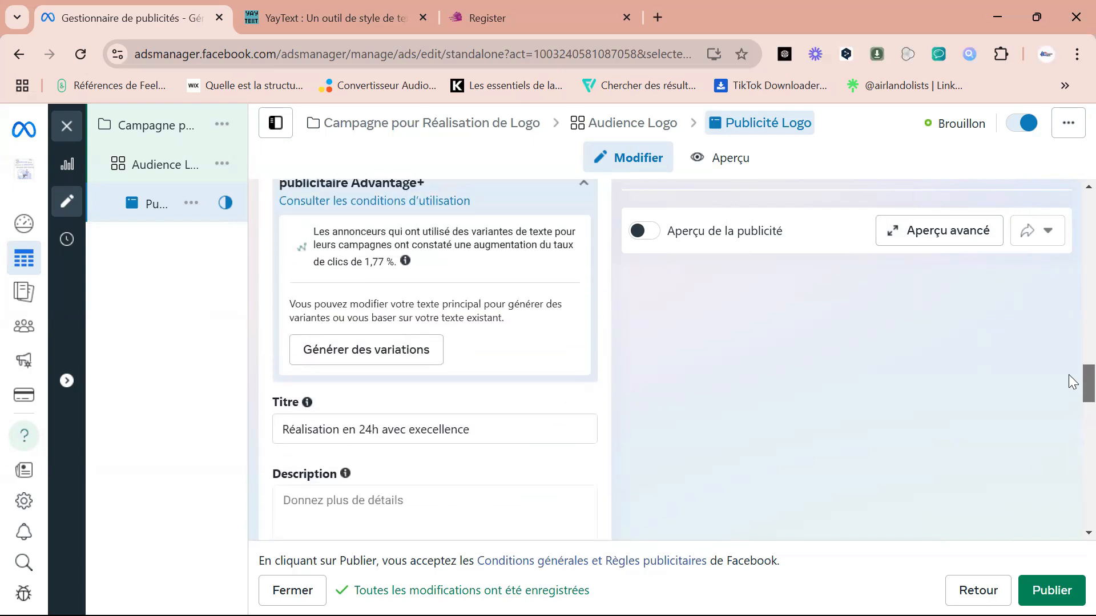
{"action": "scroll", "coordinate": [1072, 370], "scroll_direction": "up", "scroll_amount": 1}
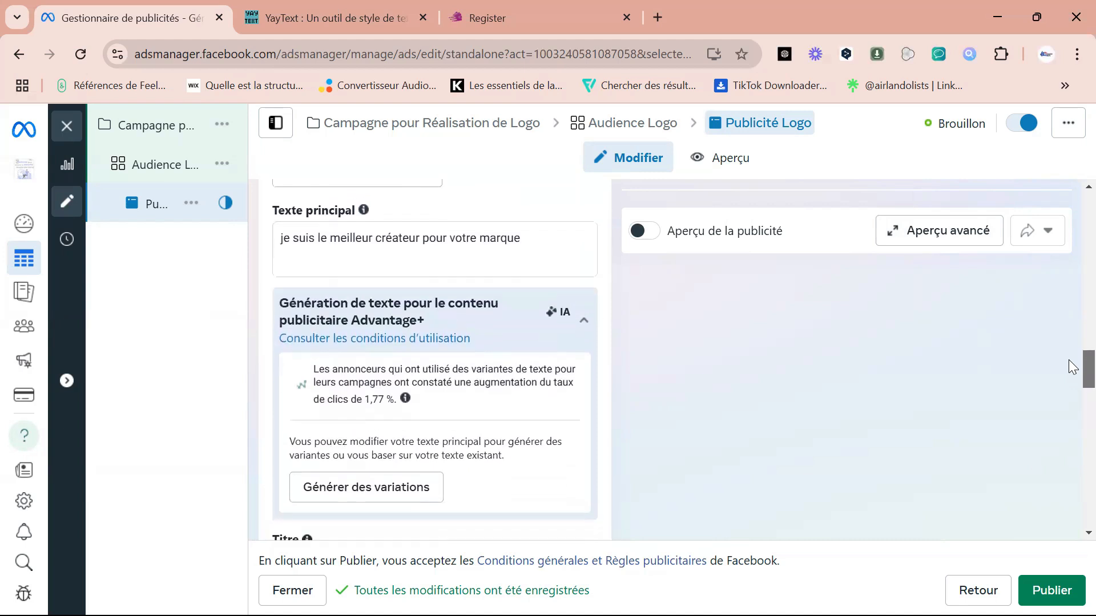
{"action": "scroll", "coordinate": [1073, 365], "scroll_direction": "up", "scroll_amount": 3}
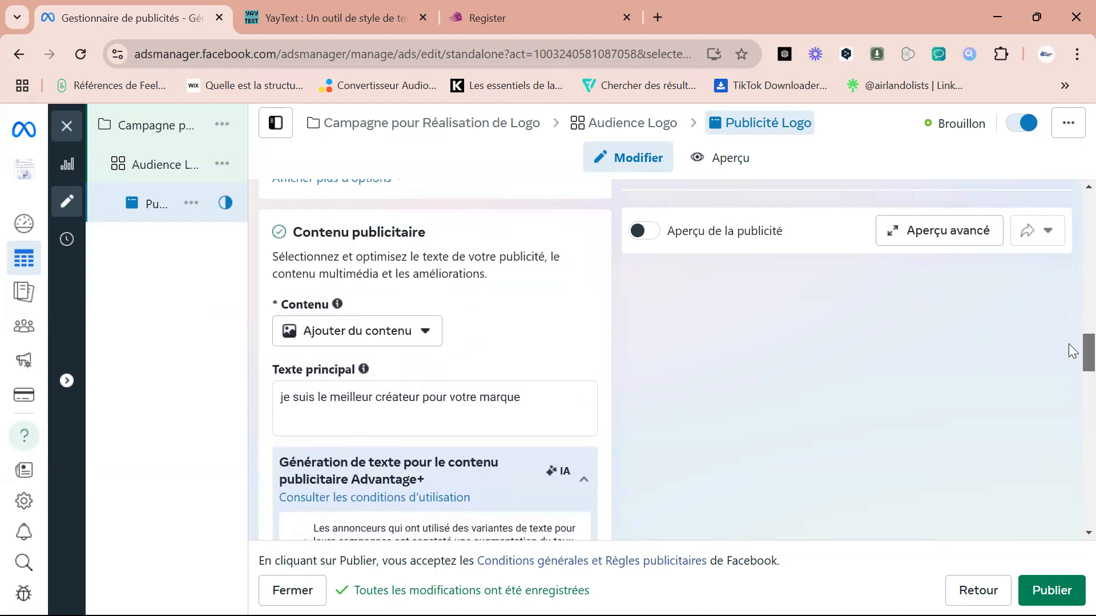
{"action": "left_click", "coordinate": [426, 335]}
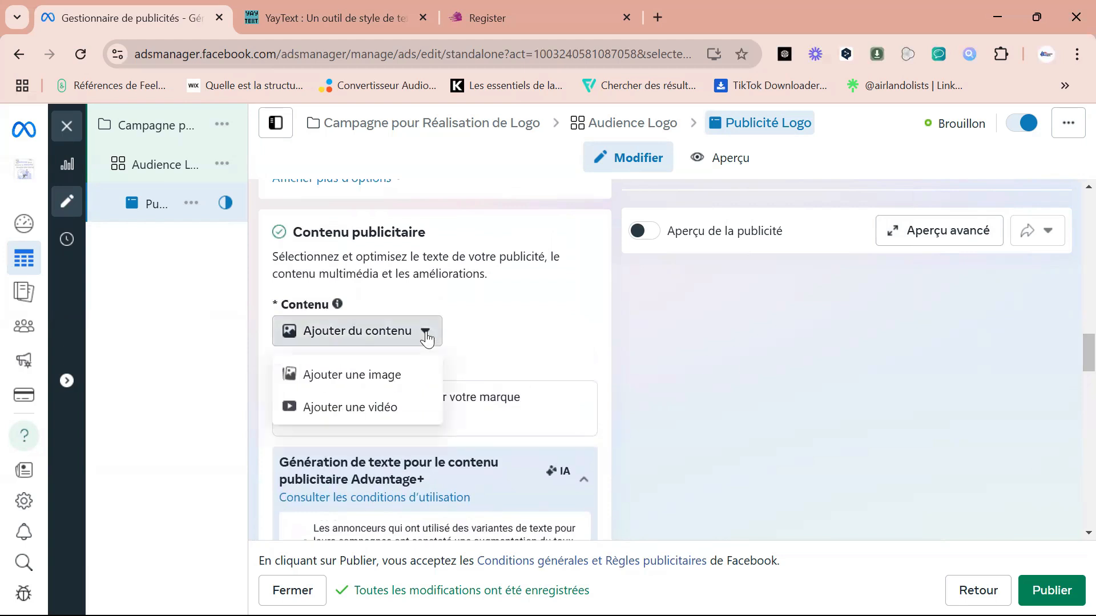
{"action": "left_click", "coordinate": [358, 409]}
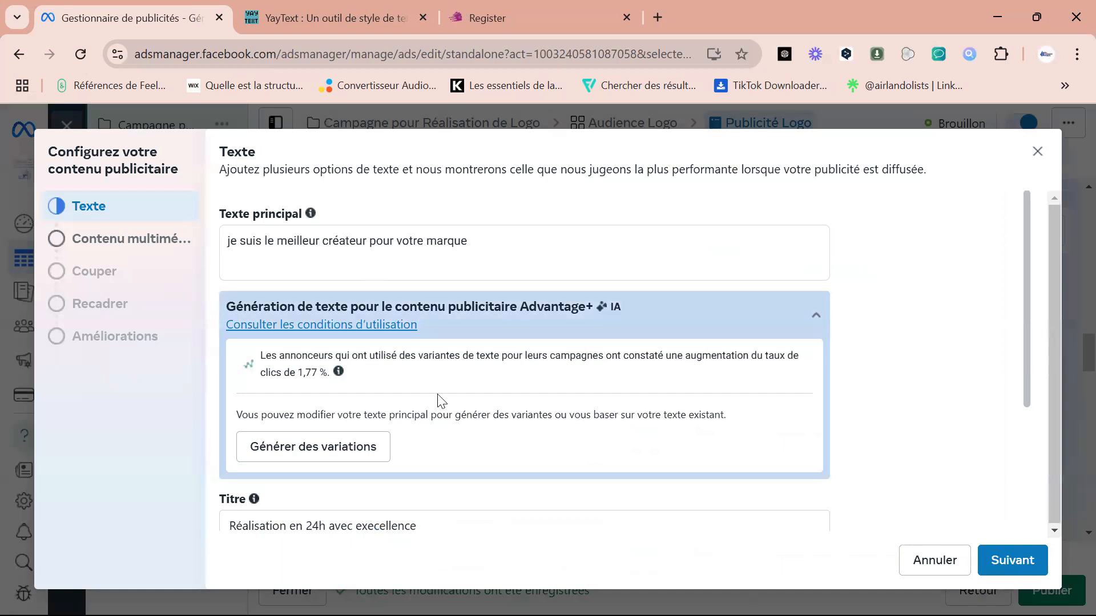
{"action": "left_click", "coordinate": [133, 239]}
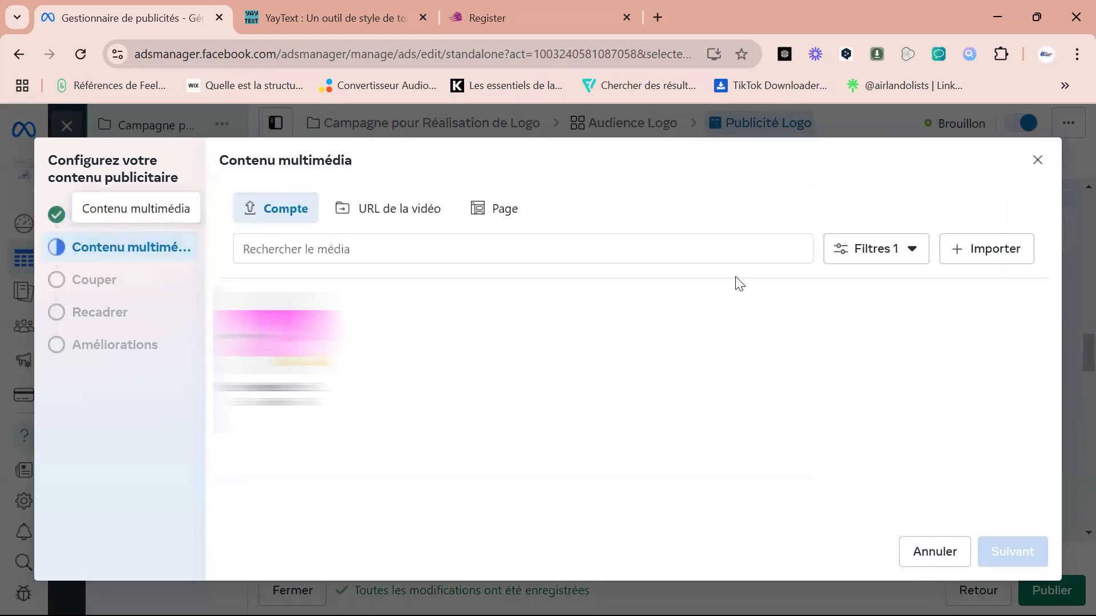
Import the toy kitchen video (Jouets_De_Cuisine) from the computer and use it as the ad's media.
{"action": "left_click", "coordinate": [982, 249]}
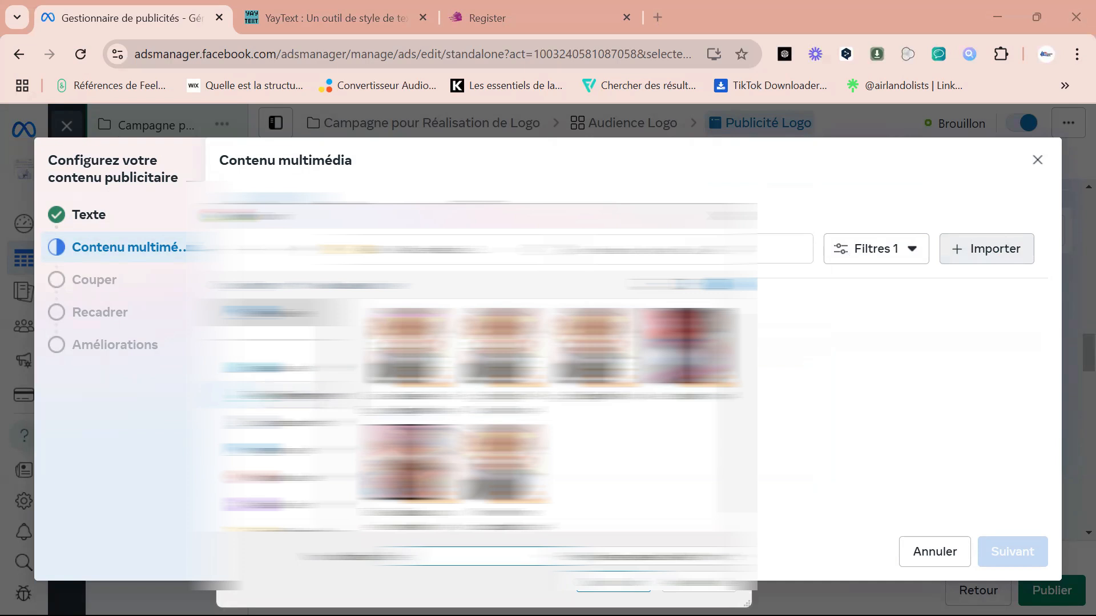
{"action": "left_click", "coordinate": [280, 396]}
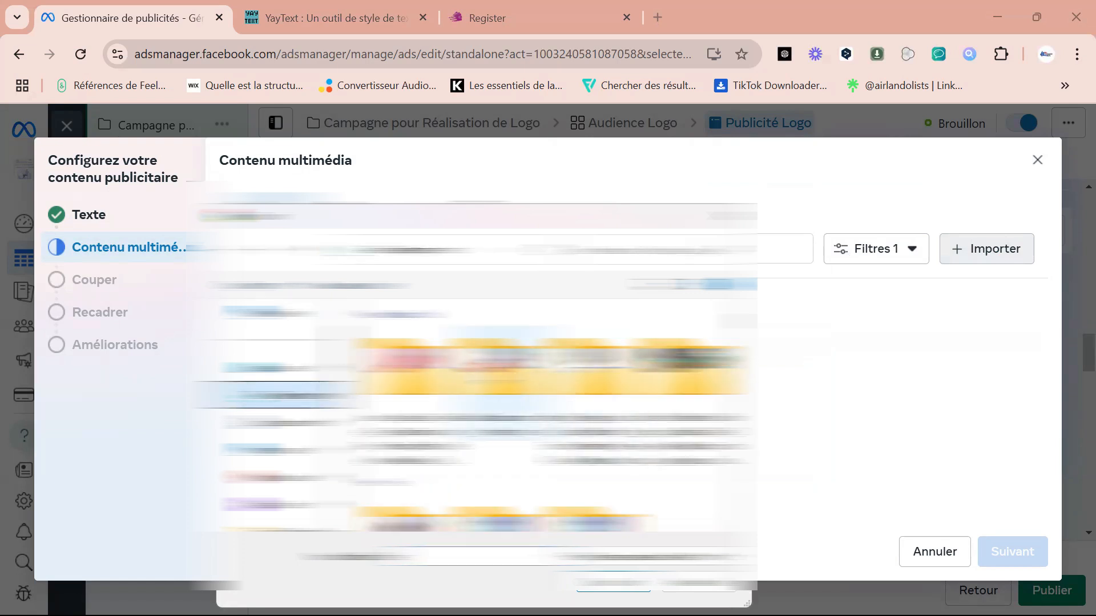
{"action": "double_click", "coordinate": [413, 393]}
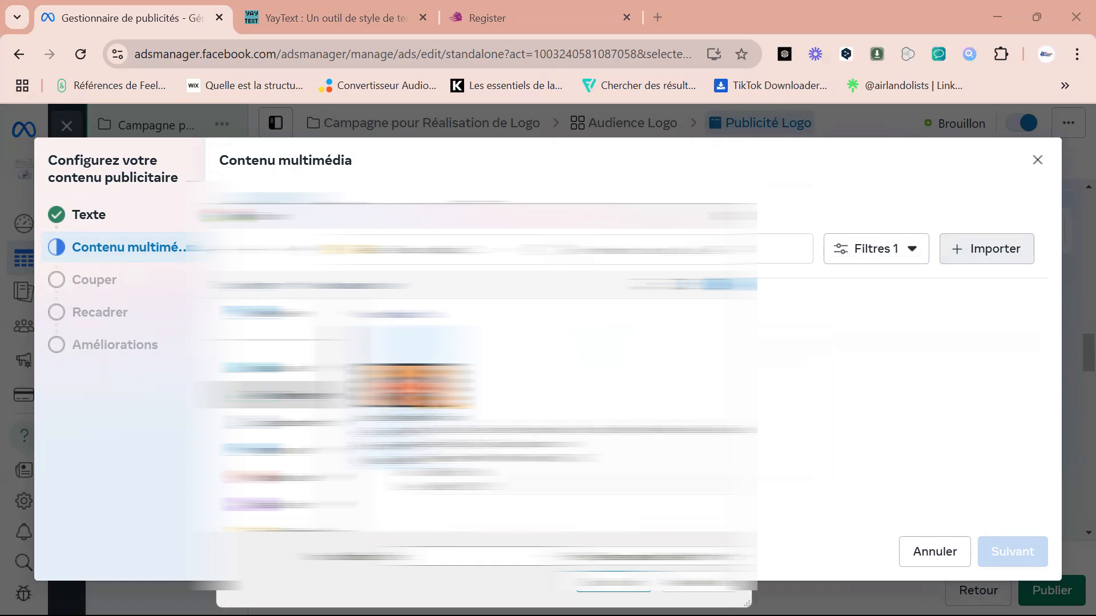
{"action": "double_click", "coordinate": [410, 391]}
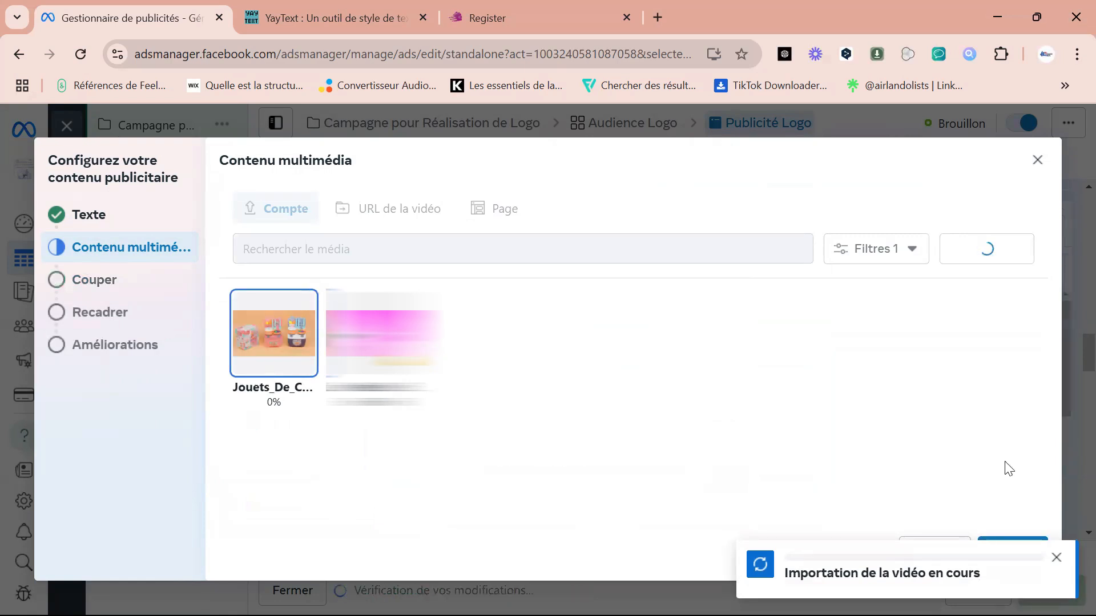
{"action": "left_click", "coordinate": [1056, 557]}
{"action": "left_click", "coordinate": [1008, 558]}
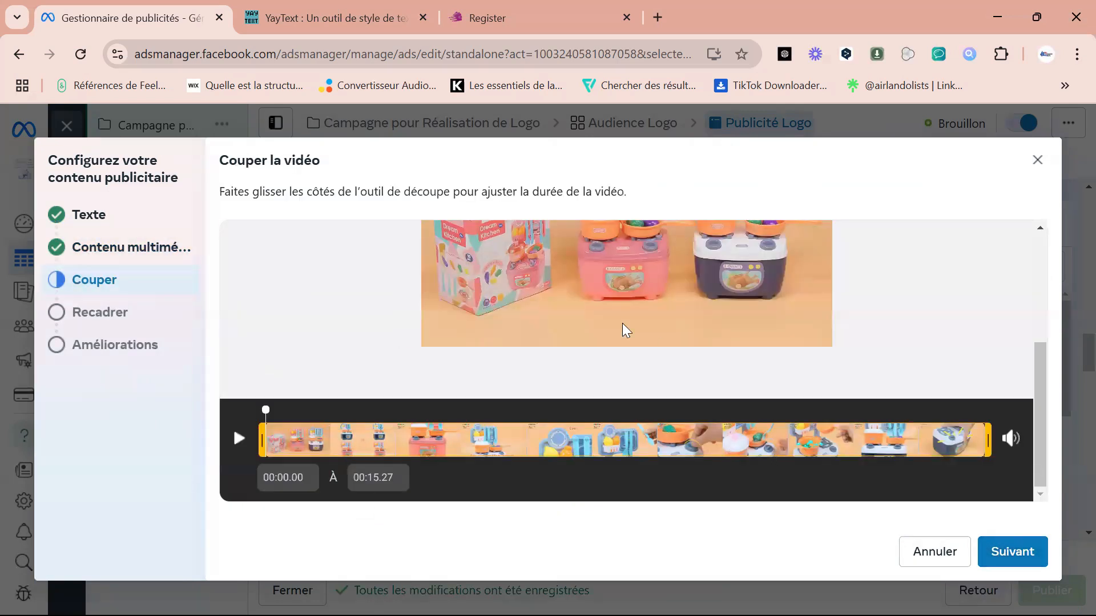
Keep the video's full length and the original format for every placement, and complete the creative setup.
{"action": "left_click", "coordinate": [1012, 562]}
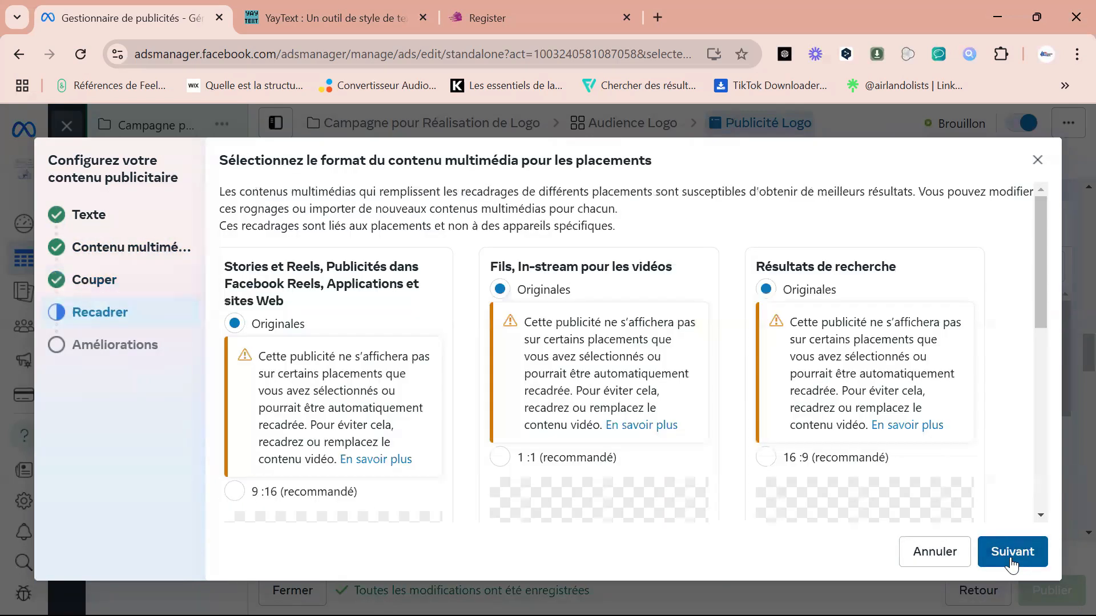
{"action": "left_click_drag", "start_coordinate": [1043, 299], "coordinate": [1021, 512]}
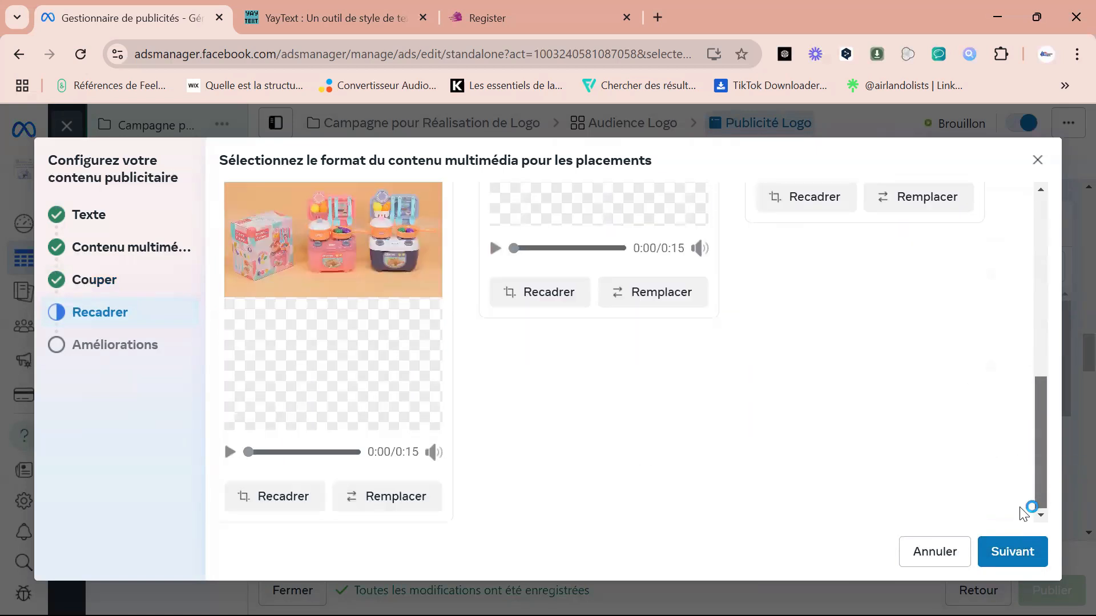
{"action": "left_click", "coordinate": [1007, 557]}
{"action": "left_click", "coordinate": [1012, 551]}
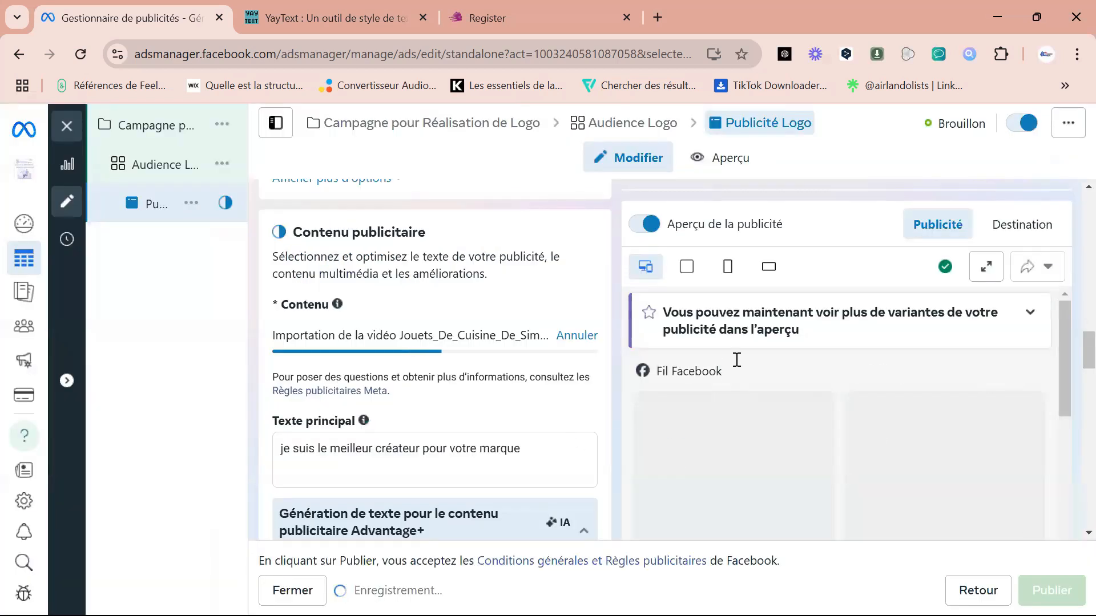
Set the ad's call-to-action to Réserver.
{"action": "left_click_drag", "start_coordinate": [1064, 337], "coordinate": [1061, 375]}
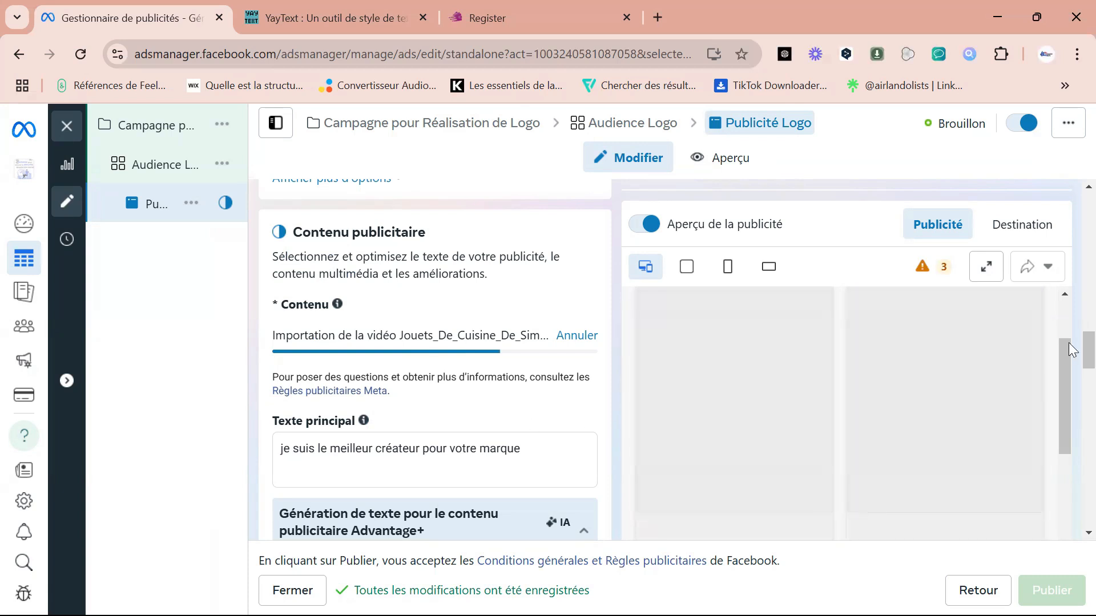
{"action": "scroll", "coordinate": [1069, 345], "scroll_direction": "down", "scroll_amount": 6}
{"action": "scroll", "coordinate": [1069, 394], "scroll_direction": "down", "scroll_amount": 4}
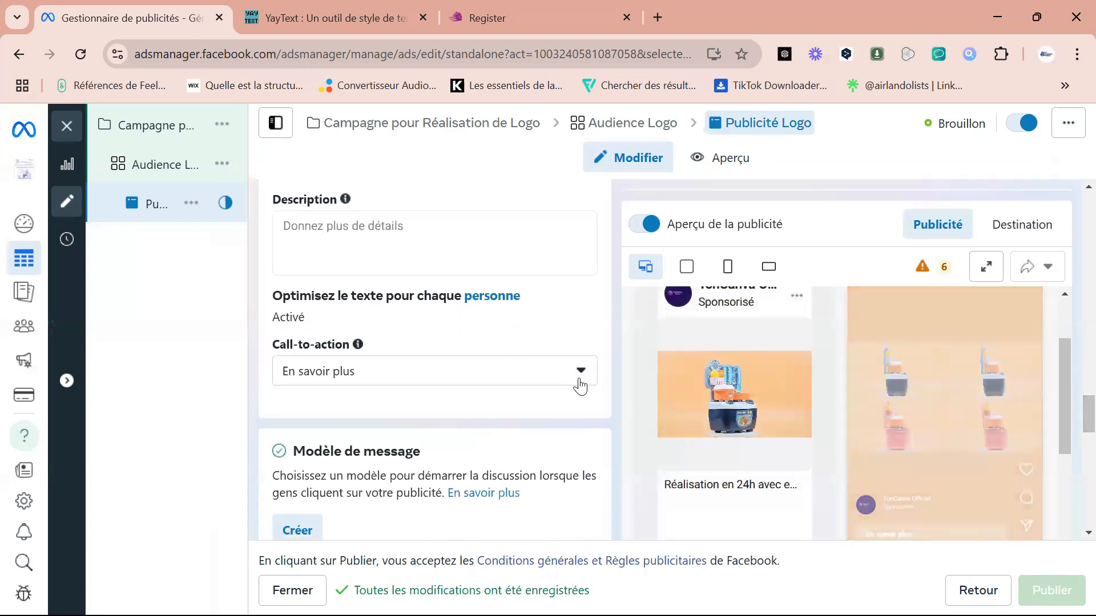
{"action": "left_click", "coordinate": [580, 374]}
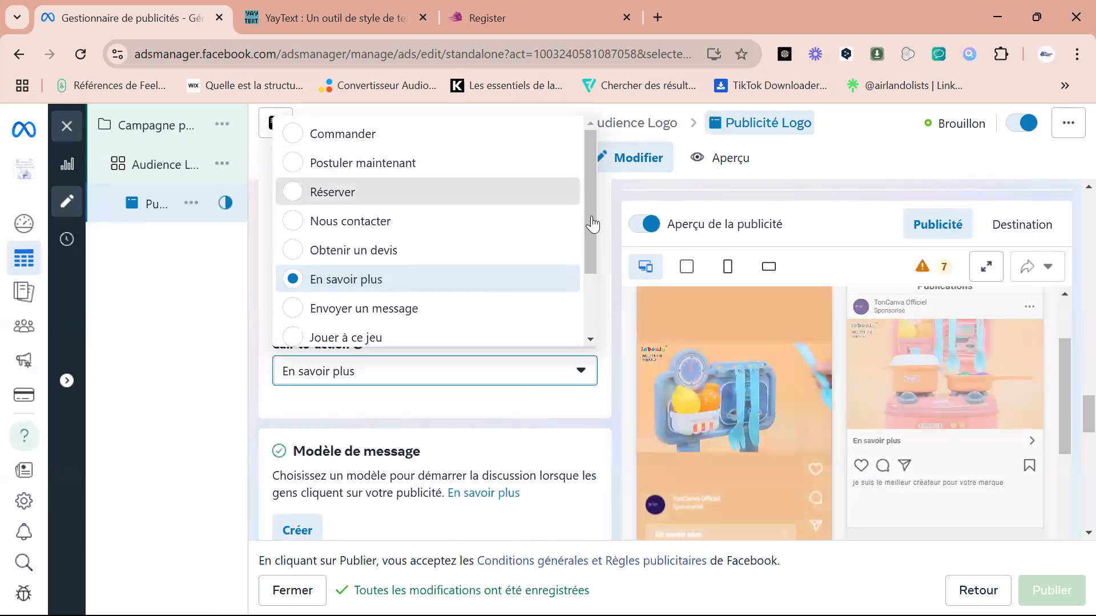
{"action": "left_click", "coordinate": [308, 194]}
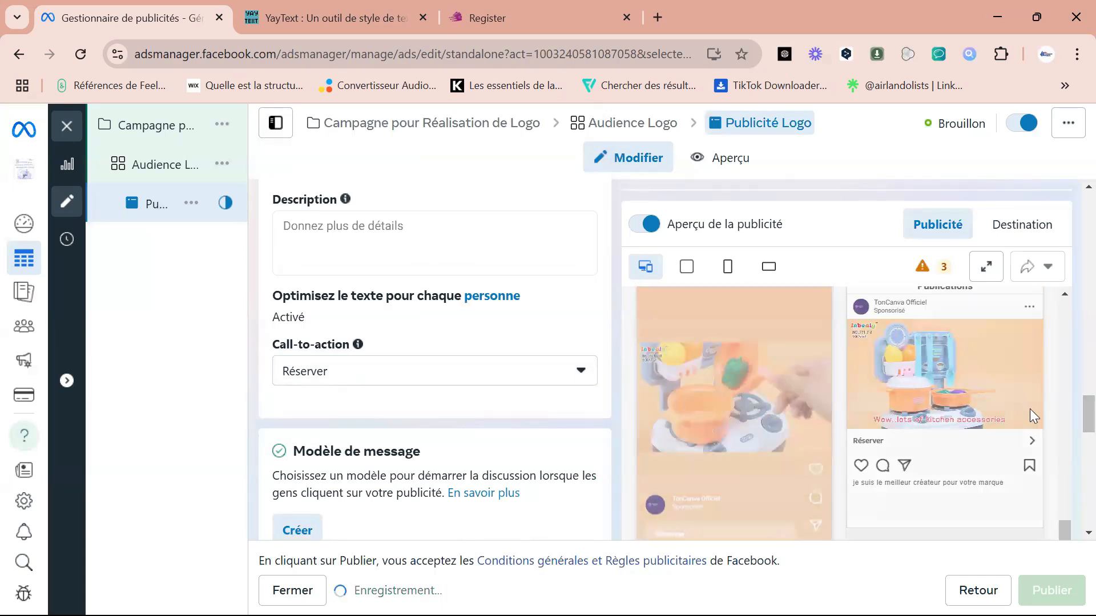
Review the ad's message template and tracking sections (Modèle de message and Suivi) alongside the ad preview.
{"action": "scroll", "coordinate": [1069, 407], "scroll_direction": "down", "scroll_amount": 4}
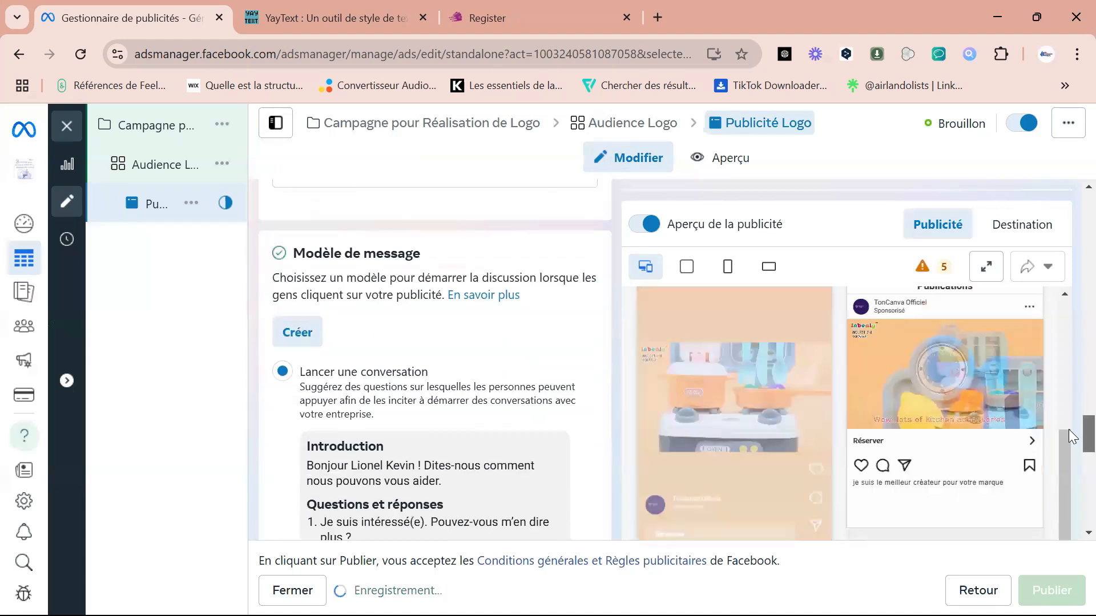
{"action": "scroll", "coordinate": [1068, 451], "scroll_direction": "down", "scroll_amount": 6}
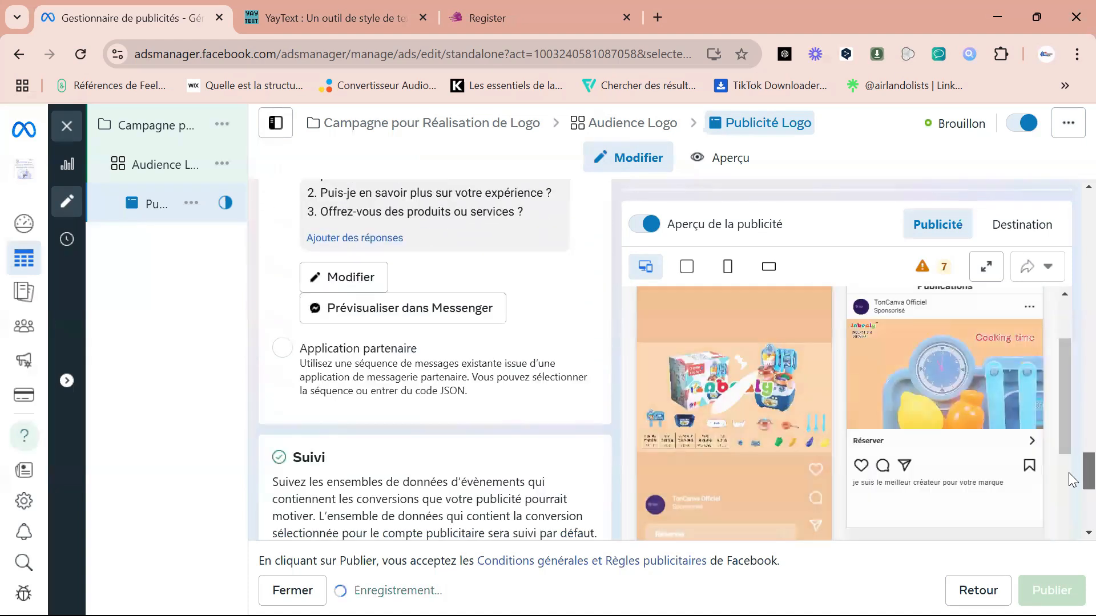
{"action": "scroll", "coordinate": [1068, 478], "scroll_direction": "down", "scroll_amount": 5}
{"action": "scroll", "coordinate": [1069, 478], "scroll_direction": "up", "scroll_amount": 2}
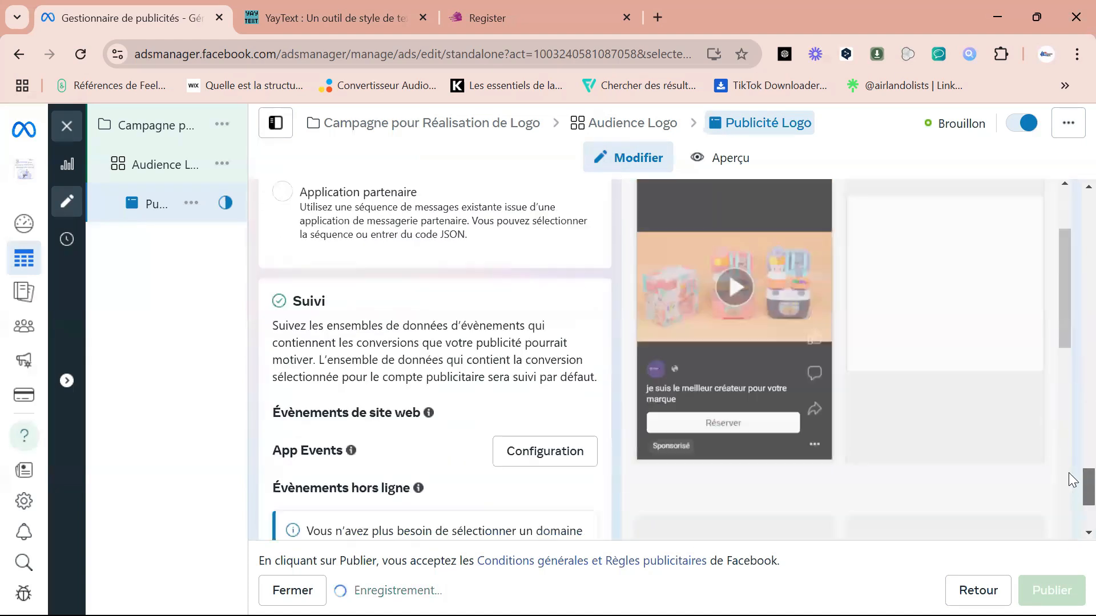
{"action": "scroll", "coordinate": [1068, 462], "scroll_direction": "up", "scroll_amount": 5}
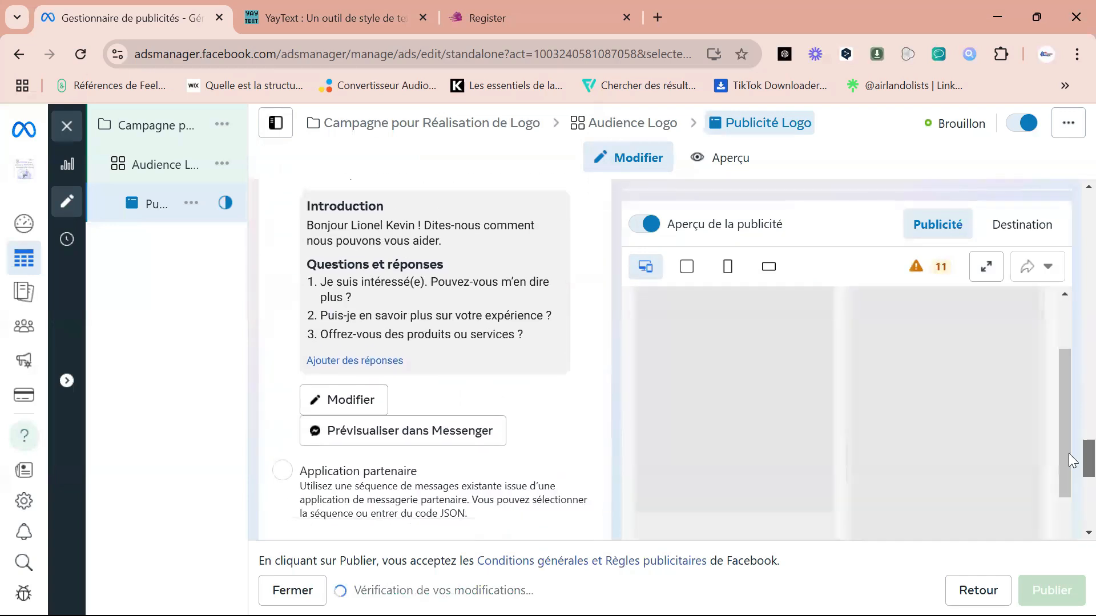
{"action": "scroll", "coordinate": [1068, 454], "scroll_direction": "down", "scroll_amount": 2}
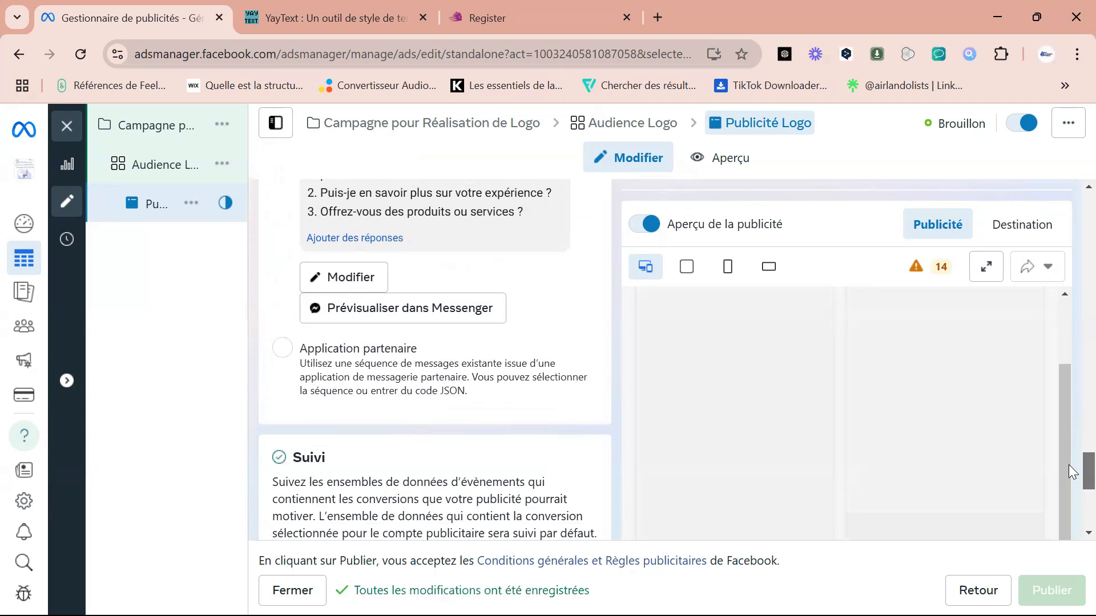
{"action": "scroll", "coordinate": [1068, 465], "scroll_direction": "up", "scroll_amount": 4}
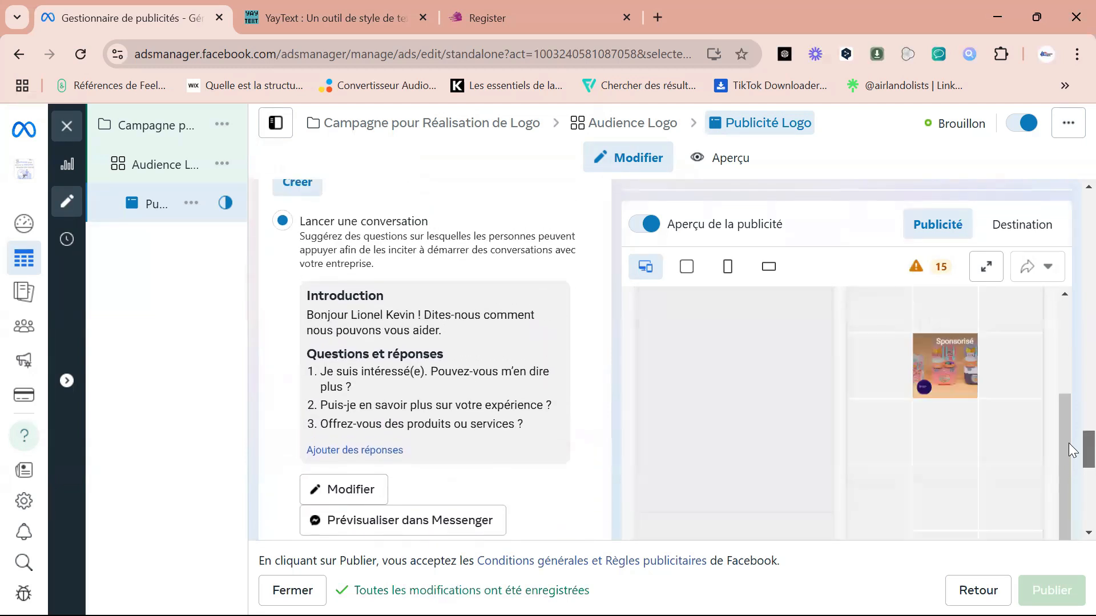
{"action": "scroll", "coordinate": [1068, 443], "scroll_direction": "up", "scroll_amount": 2}
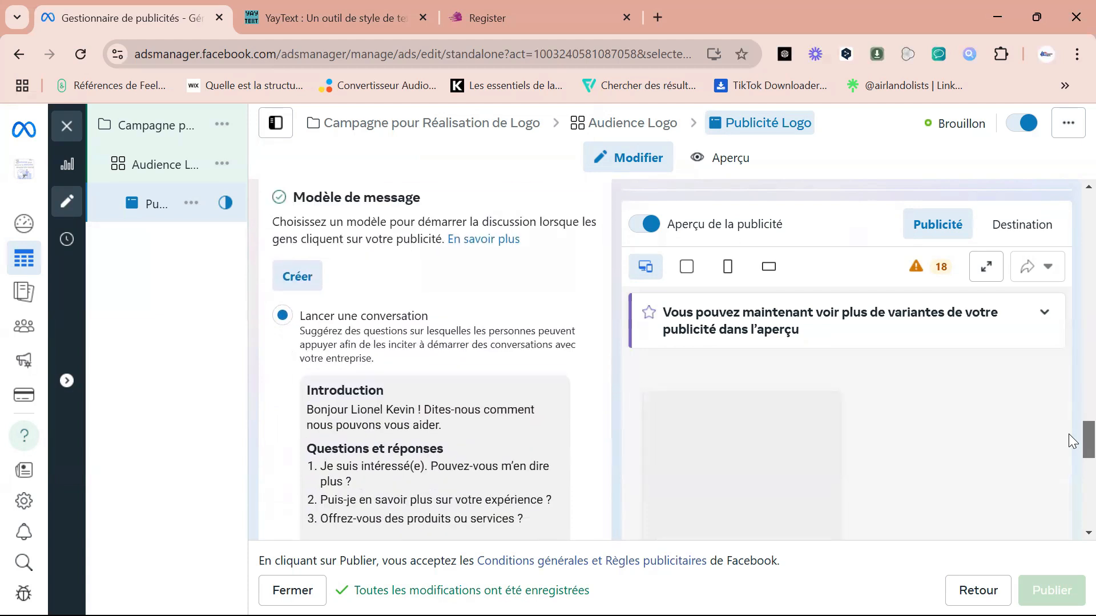
{"action": "scroll", "coordinate": [1069, 440], "scroll_direction": "down", "scroll_amount": 1}
Expand the additional ad setup options above the ad content to view the scheduling setting.
{"action": "mouse_move", "coordinate": [1069, 438]}
{"action": "left_mouse_down"}
{"action": "mouse_move", "coordinate": [1069, 389]}
{"action": "mouse_move", "coordinate": [1069, 435]}
{"action": "left_mouse_up"}
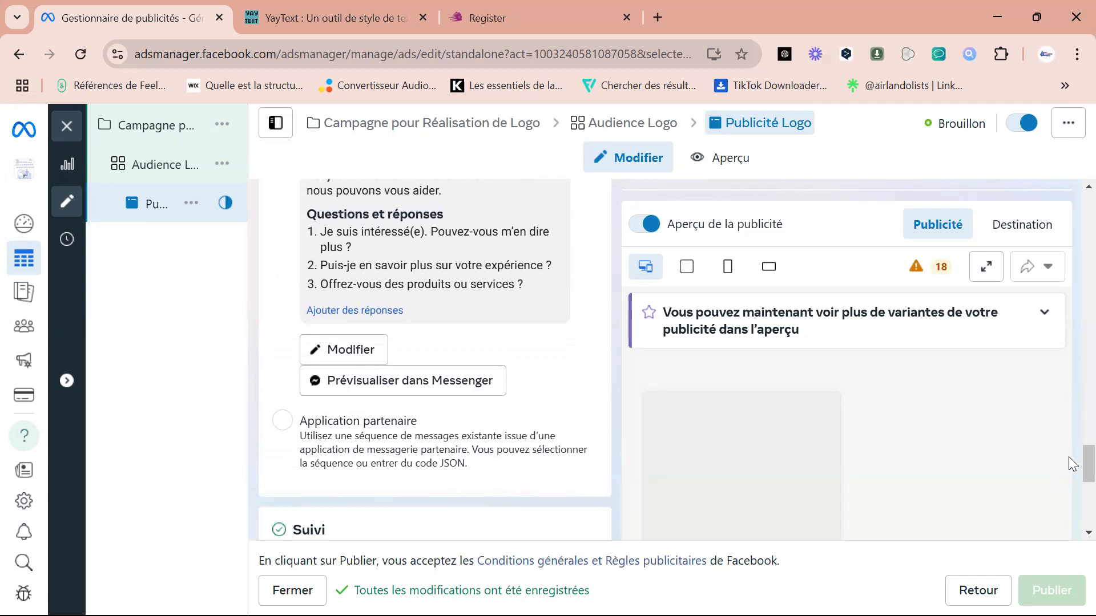
{"action": "left_click_drag", "start_coordinate": [1073, 469], "coordinate": [1073, 339]}
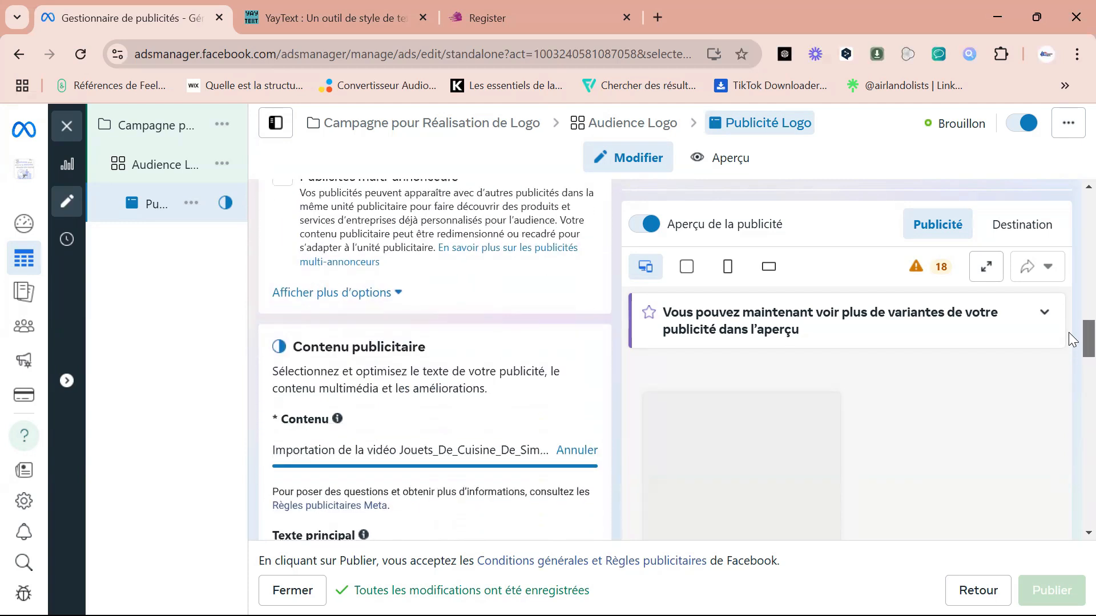
{"action": "left_click", "coordinate": [382, 293]}
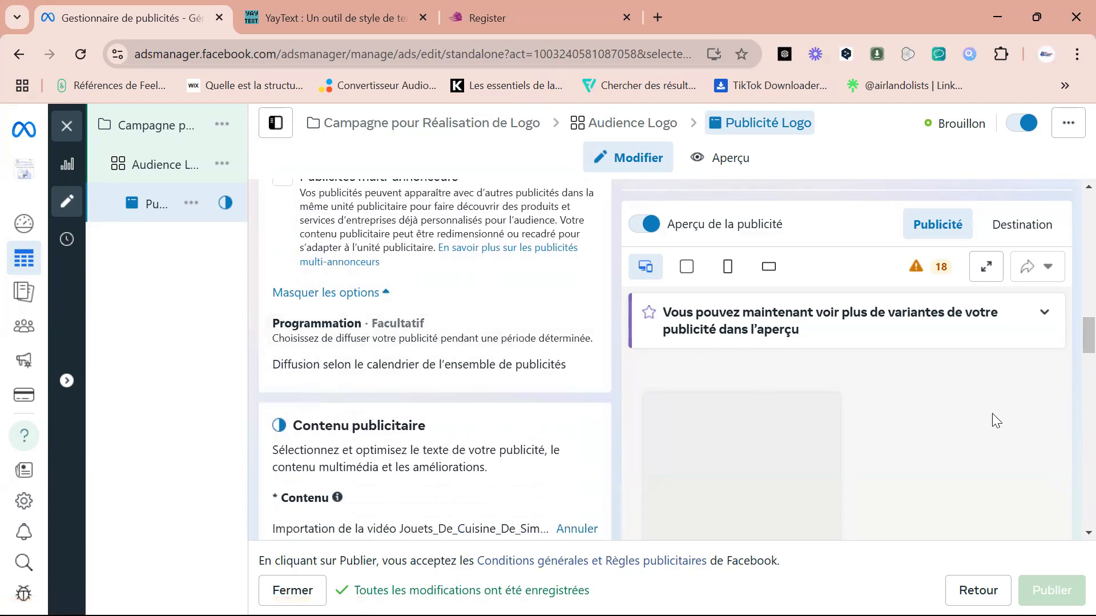
Try the Application partenaire option for the message template, and return to Lancer une conversation.
{"action": "left_click_drag", "start_coordinate": [1073, 345], "coordinate": [1049, 470]}
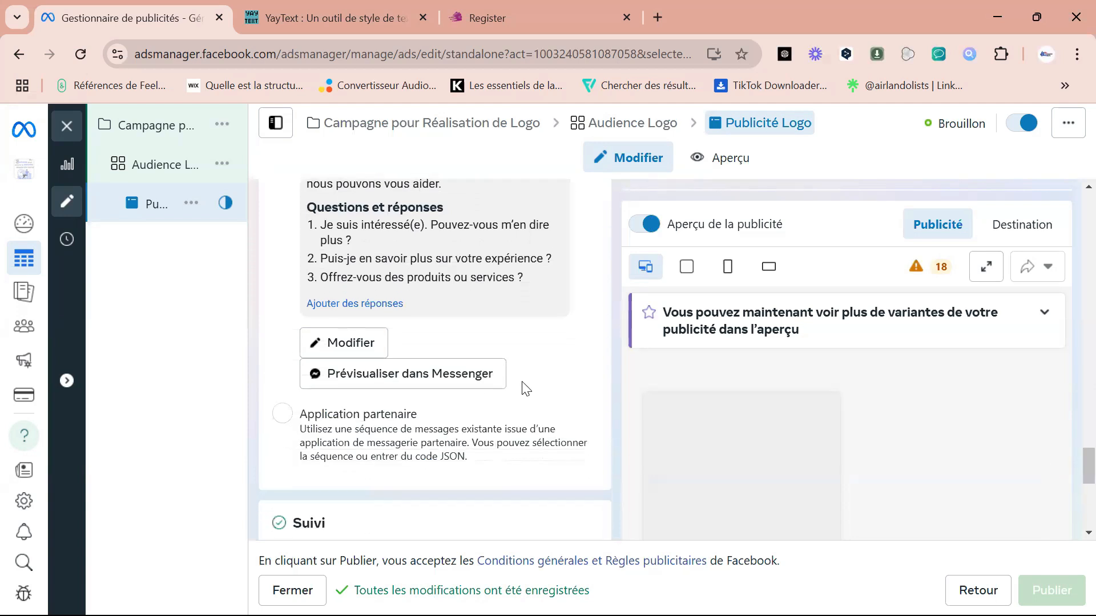
{"action": "left_click", "coordinate": [289, 421]}
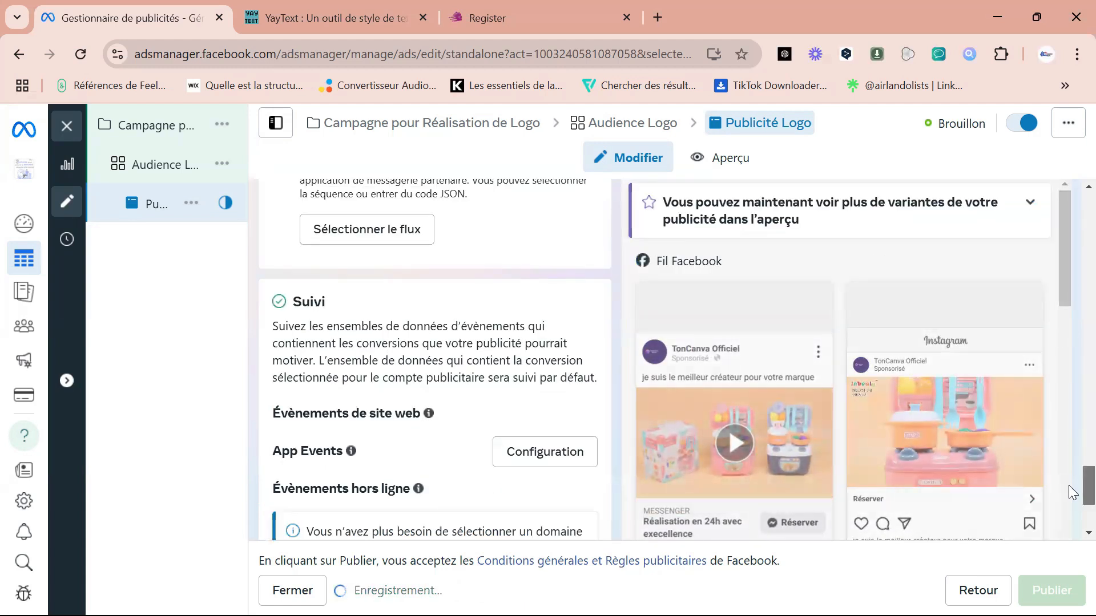
{"action": "scroll", "coordinate": [1071, 485], "scroll_direction": "up", "scroll_amount": 3}
{"action": "scroll", "coordinate": [1069, 464], "scroll_direction": "up", "scroll_amount": 2}
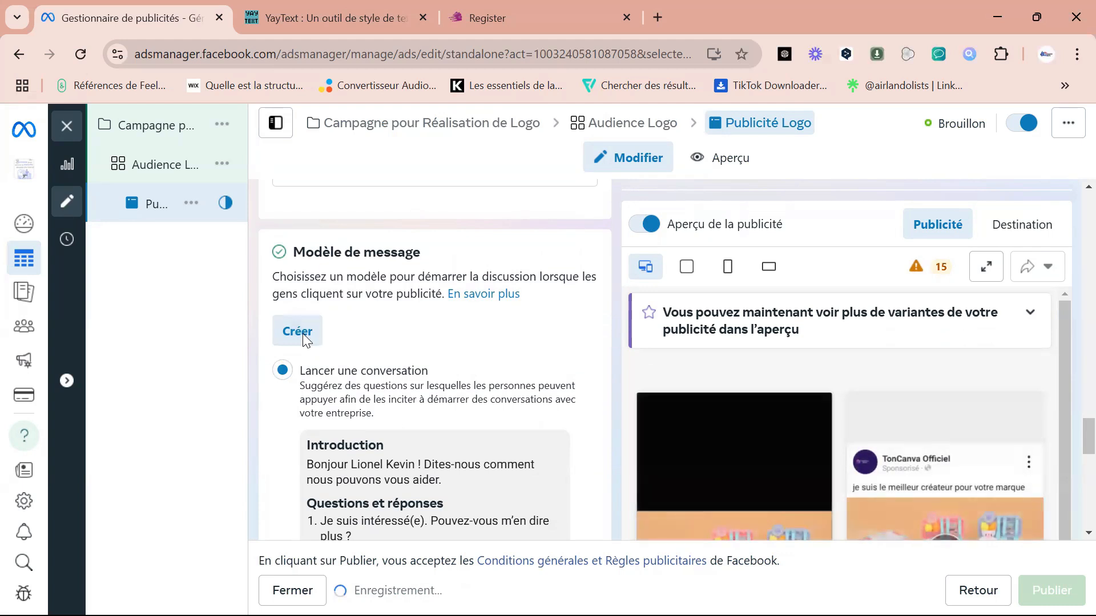
{"action": "left_click", "coordinate": [305, 340]}
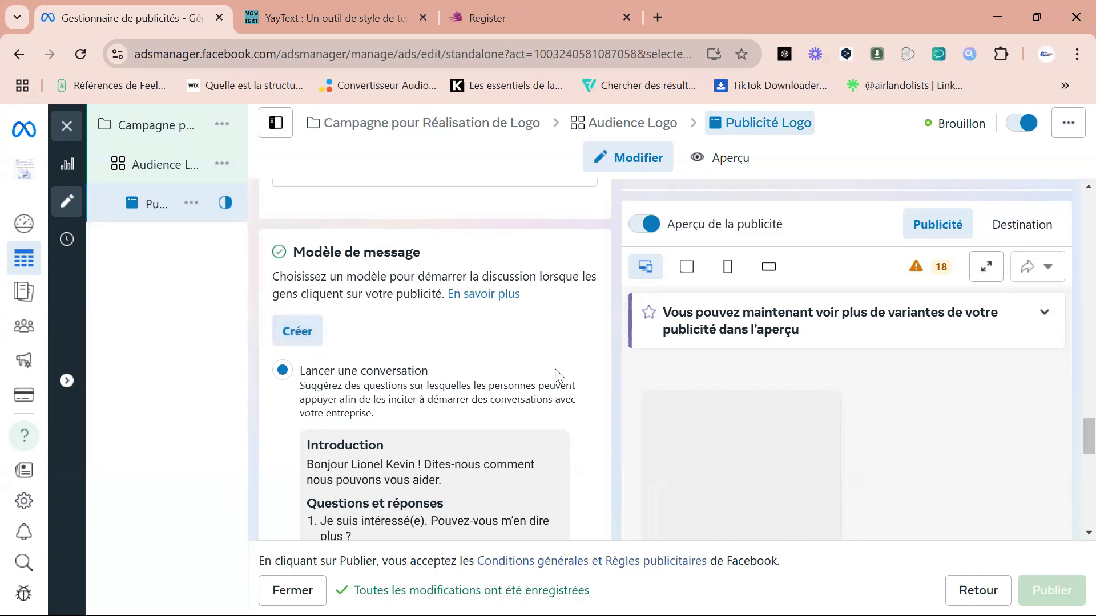
{"action": "scroll", "coordinate": [1071, 439], "scroll_direction": "down", "scroll_amount": 2}
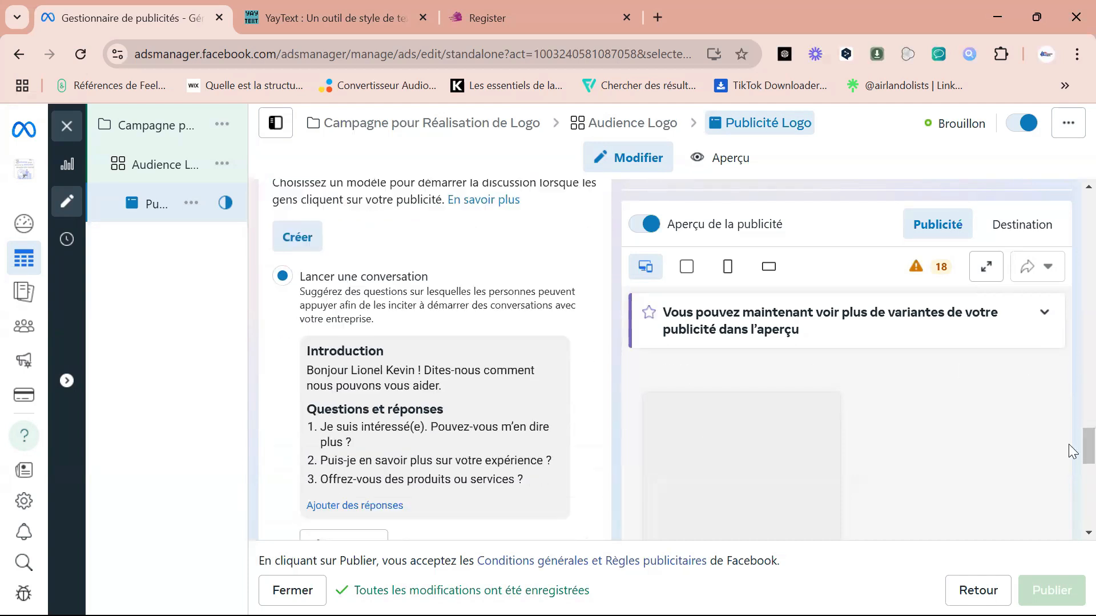
{"action": "scroll", "coordinate": [1072, 440], "scroll_direction": "up", "scroll_amount": 5}
{"action": "scroll", "coordinate": [1069, 441], "scroll_direction": "up", "scroll_amount": 2}
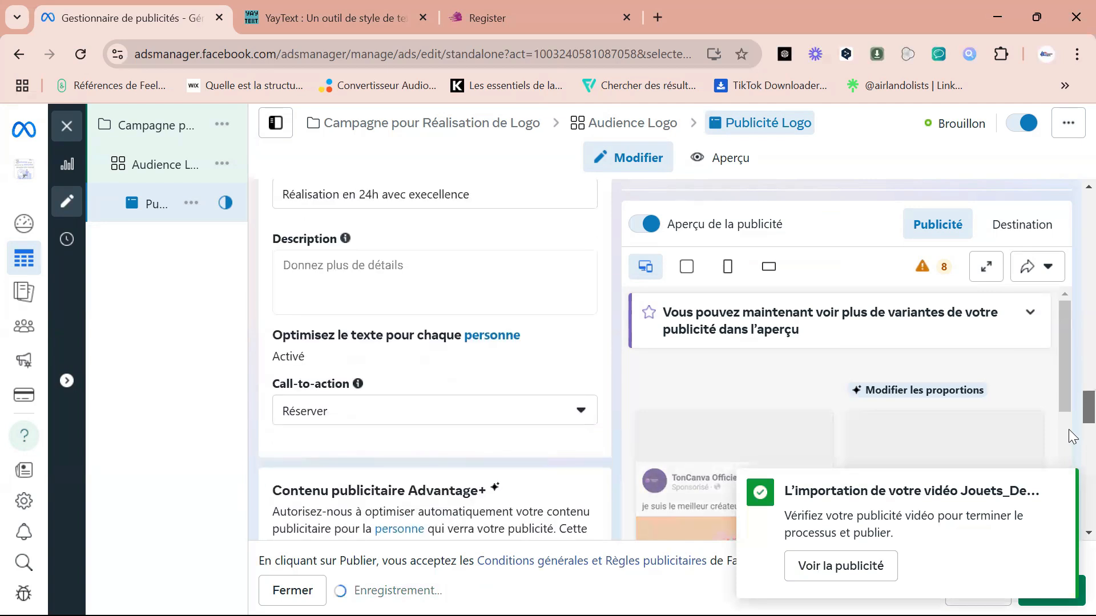
{"action": "scroll", "coordinate": [1068, 429], "scroll_direction": "down", "scroll_amount": 9}
{"action": "scroll", "coordinate": [1070, 495], "scroll_direction": "down", "scroll_amount": 2}
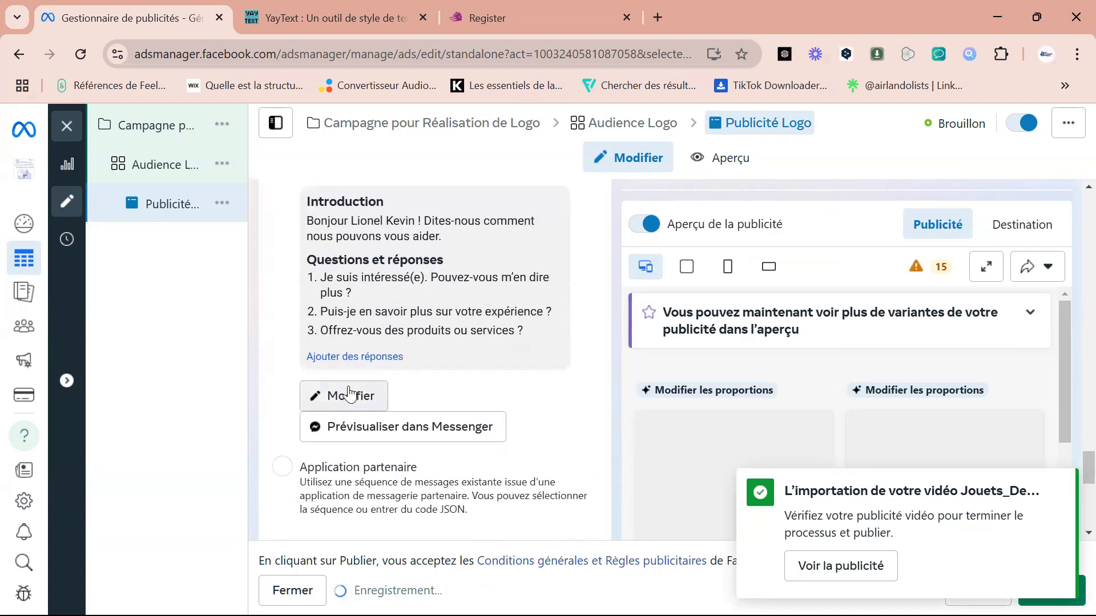
{"action": "left_click", "coordinate": [336, 397]}
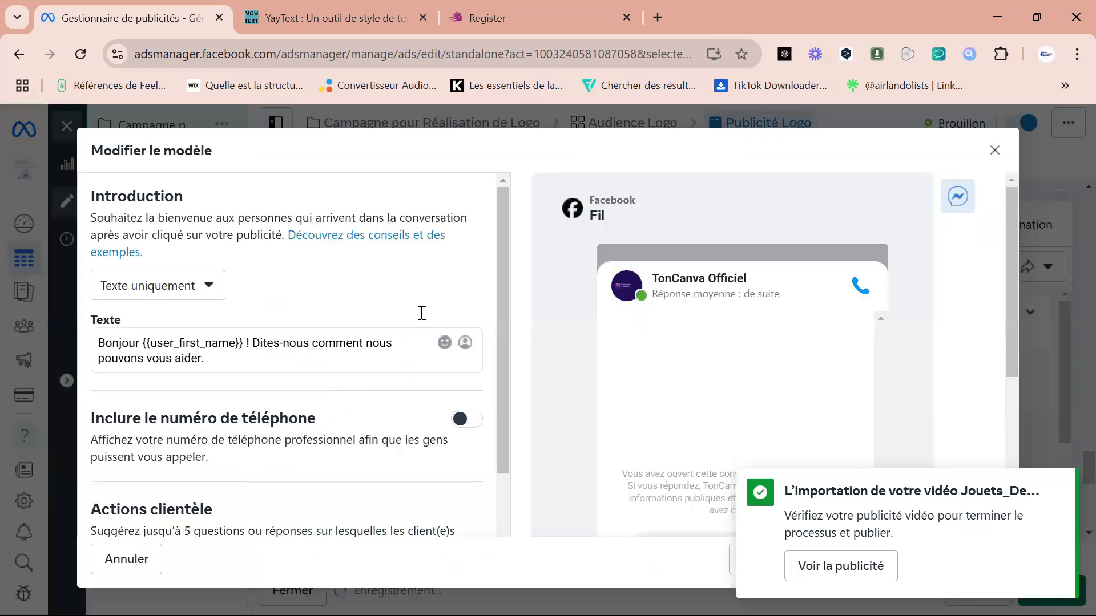
{"action": "left_click", "coordinate": [199, 297]}
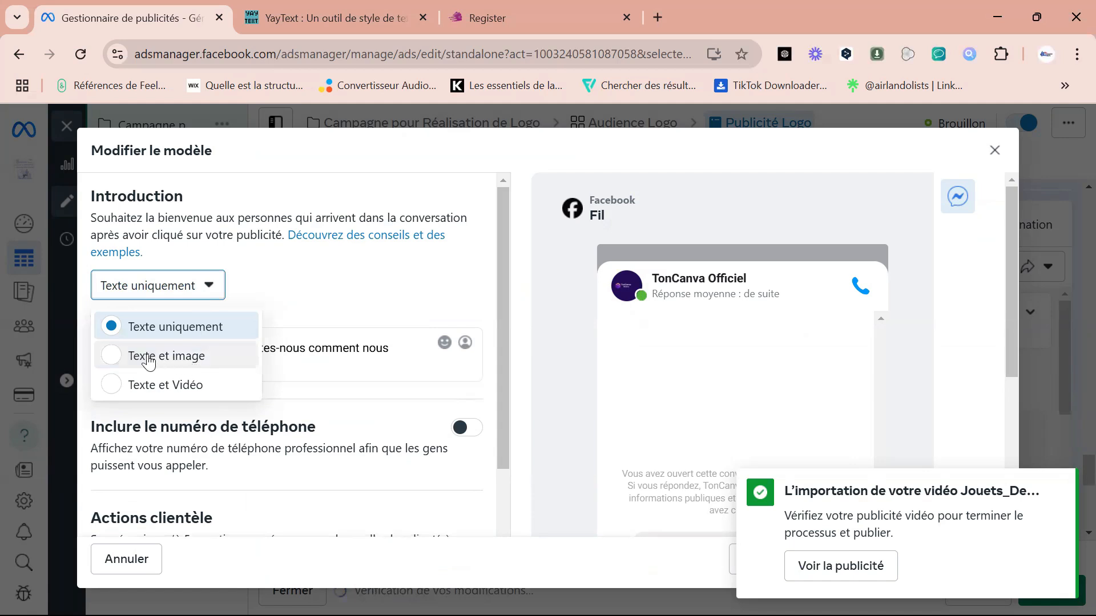
{"action": "left_click", "coordinate": [118, 387]}
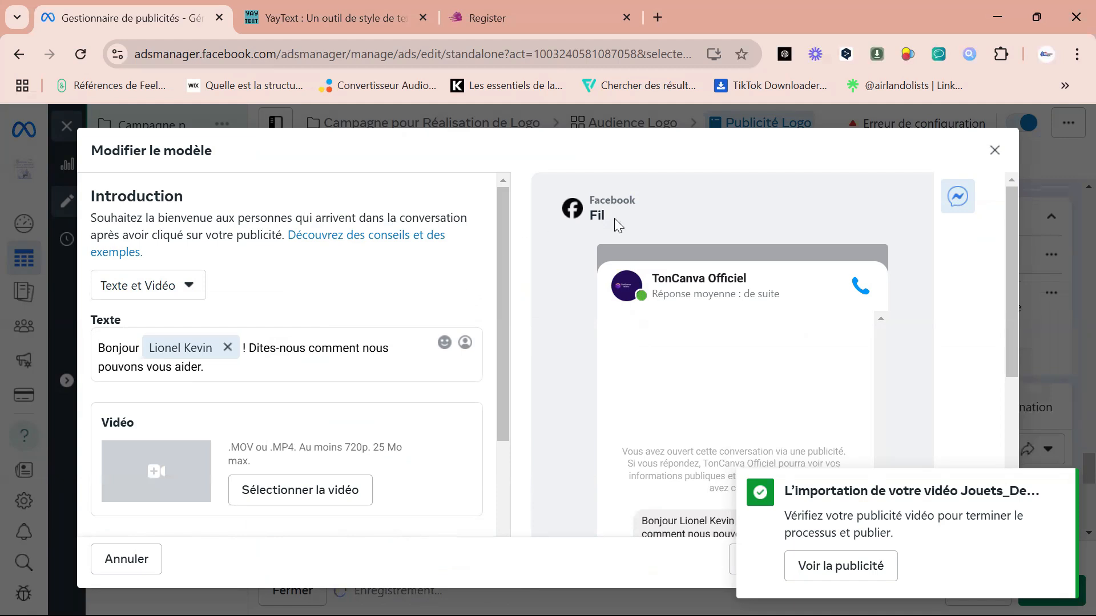
{"action": "left_click", "coordinate": [995, 153]}
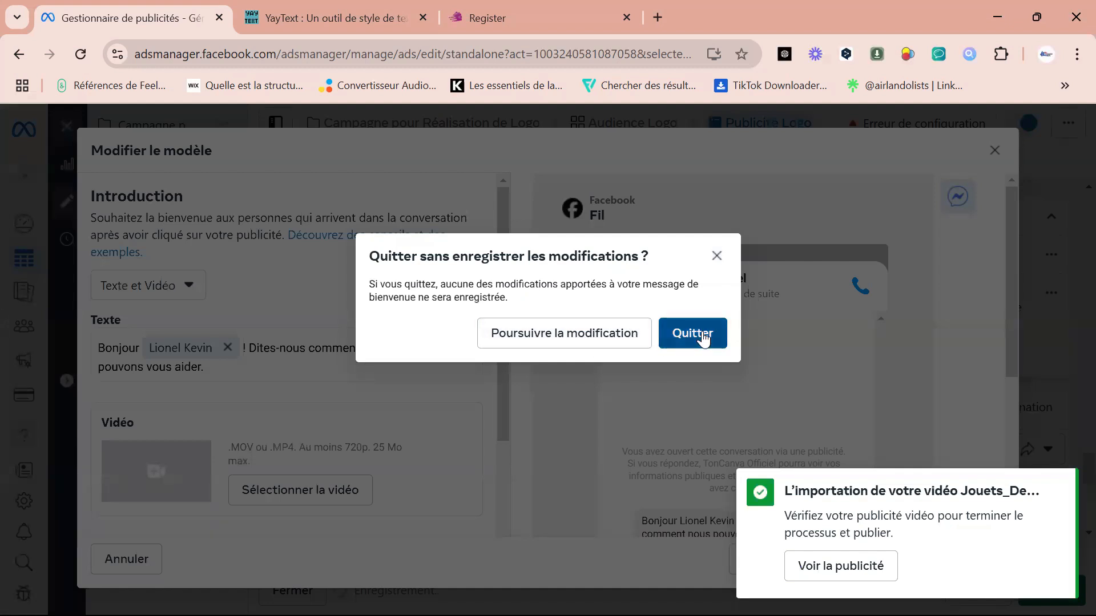
{"action": "left_click", "coordinate": [705, 339]}
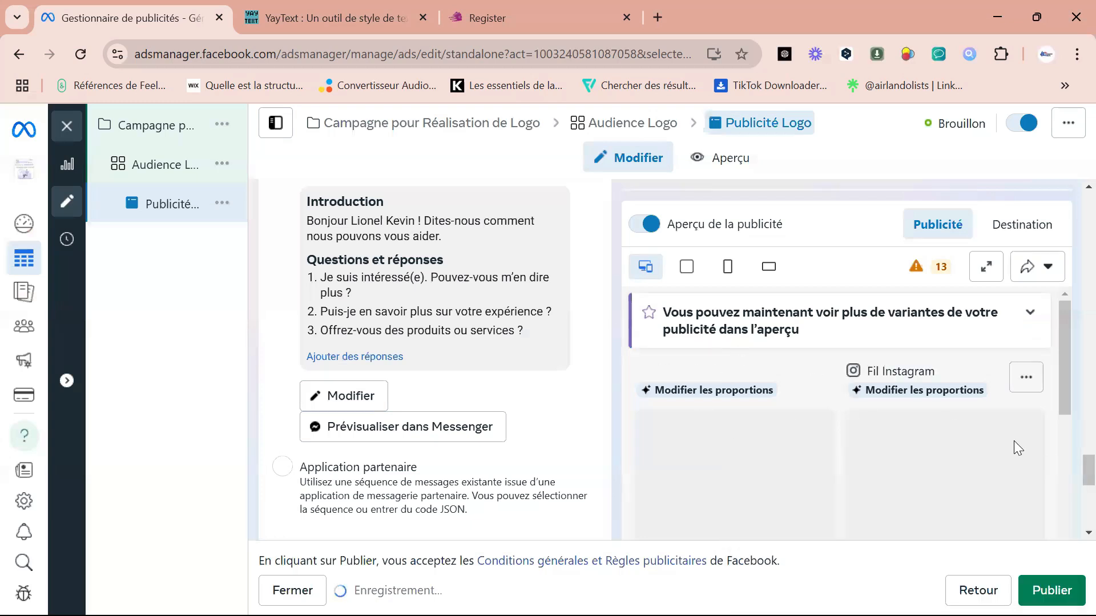
Open the conversation-starting message template for editing and set its introduction format to Texte et Vidéo.
{"action": "mouse_move", "coordinate": [1061, 379]}
{"action": "left_mouse_down"}
{"action": "mouse_move", "coordinate": [1059, 427]}
{"action": "mouse_move", "coordinate": [1059, 380]}
{"action": "left_mouse_up"}
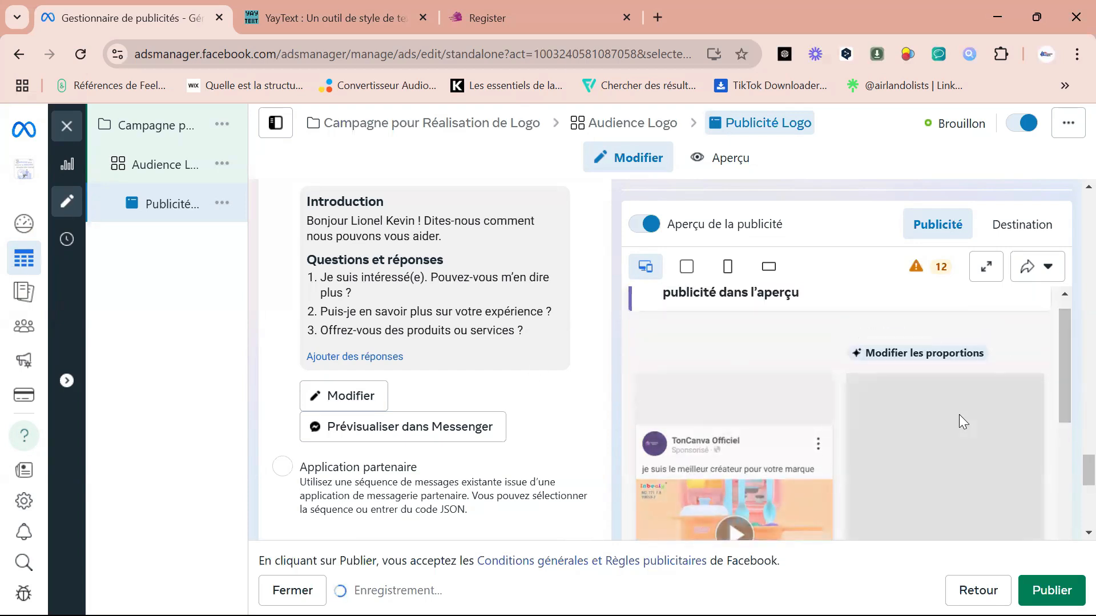
{"action": "scroll", "coordinate": [1072, 486], "scroll_direction": "up", "scroll_amount": 6}
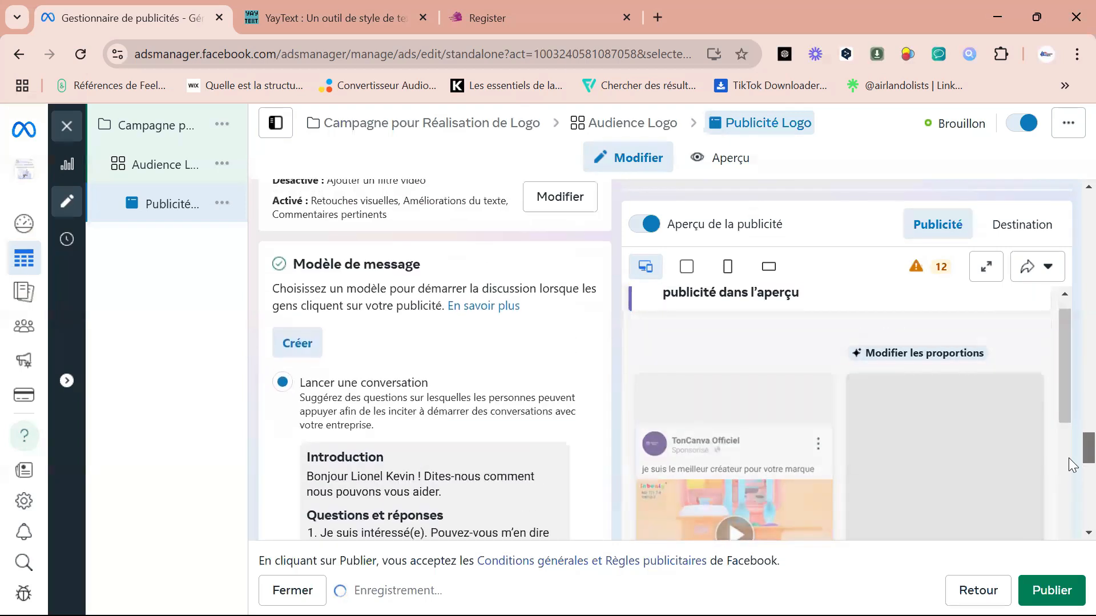
{"action": "scroll", "coordinate": [1073, 474], "scroll_direction": "down", "scroll_amount": 3}
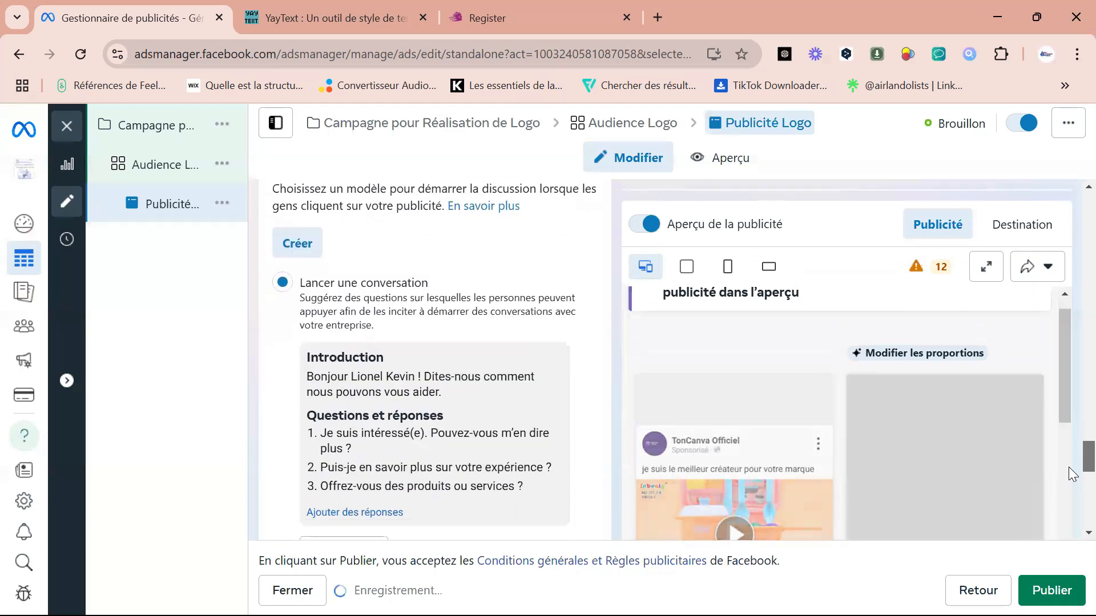
{"action": "scroll", "coordinate": [1072, 475], "scroll_direction": "down", "scroll_amount": 2}
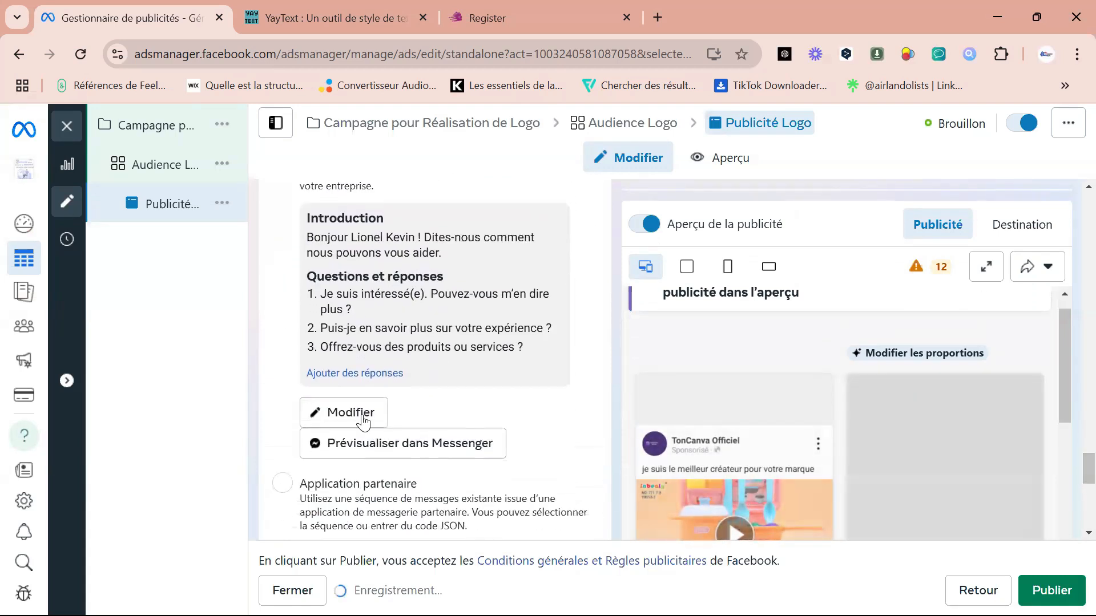
{"action": "left_click", "coordinate": [361, 421]}
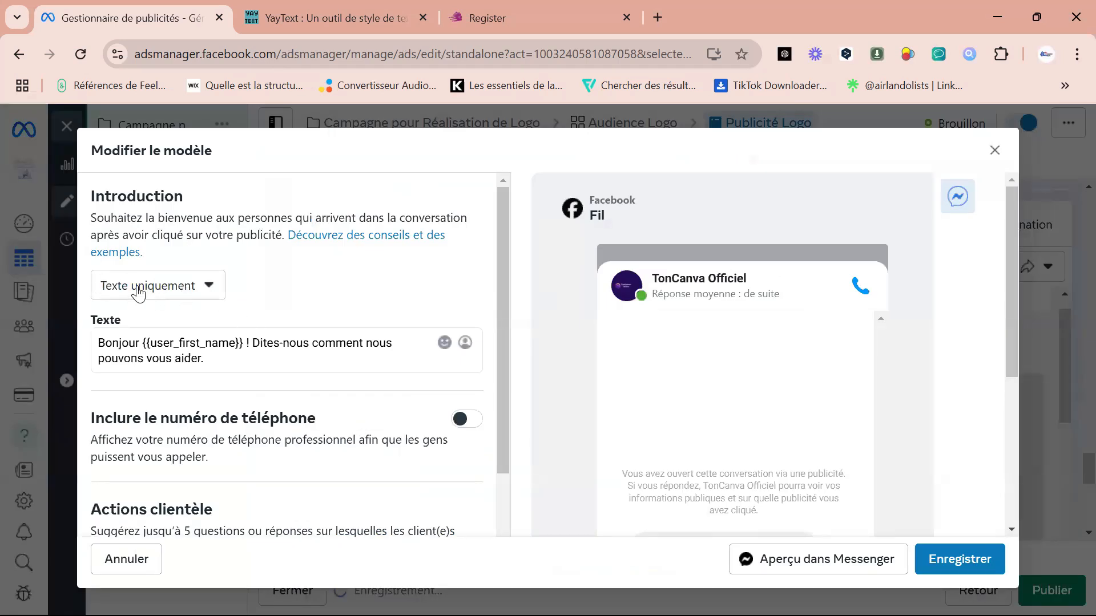
{"action": "left_click", "coordinate": [209, 288]}
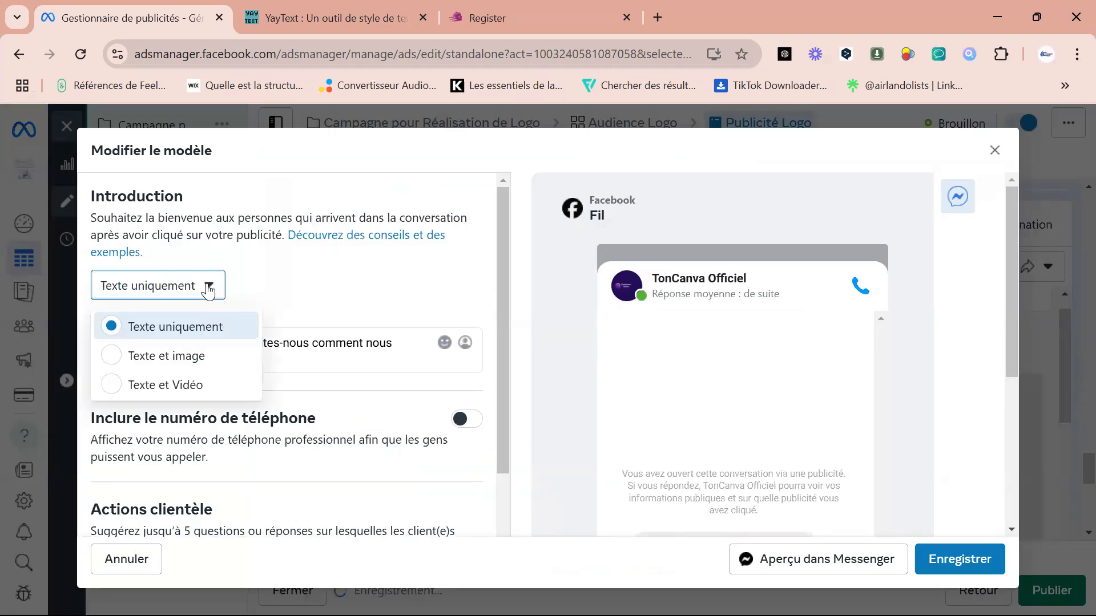
{"action": "left_click", "coordinate": [162, 386]}
Examine the template's phone number, customer action and introduction video settings.
{"action": "left_click_drag", "start_coordinate": [505, 303], "coordinate": [490, 442]}
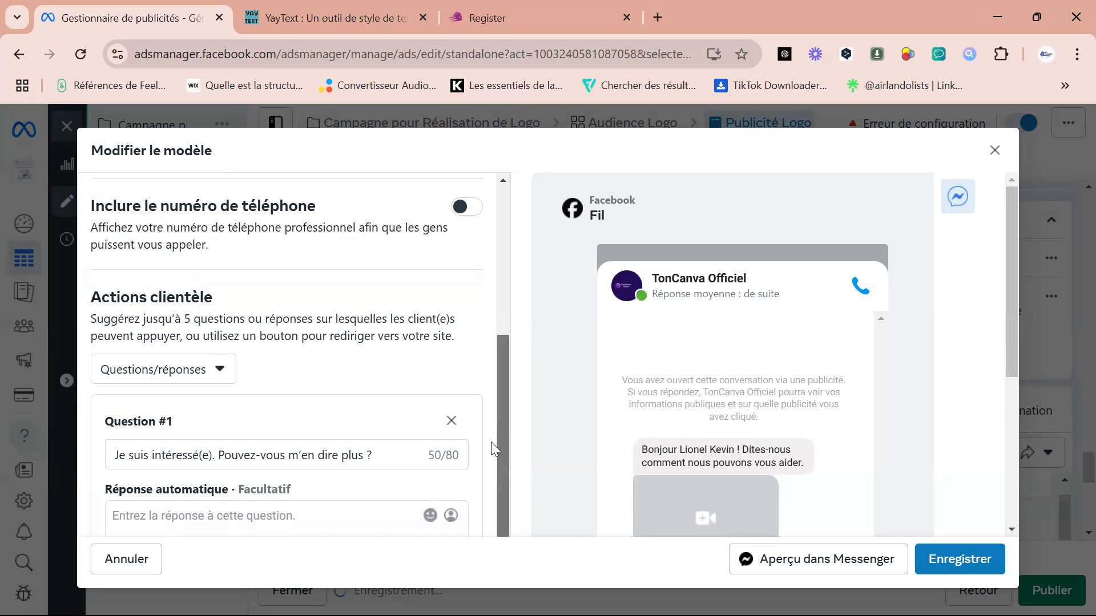
{"action": "left_click_drag", "start_coordinate": [490, 441], "coordinate": [506, 328]}
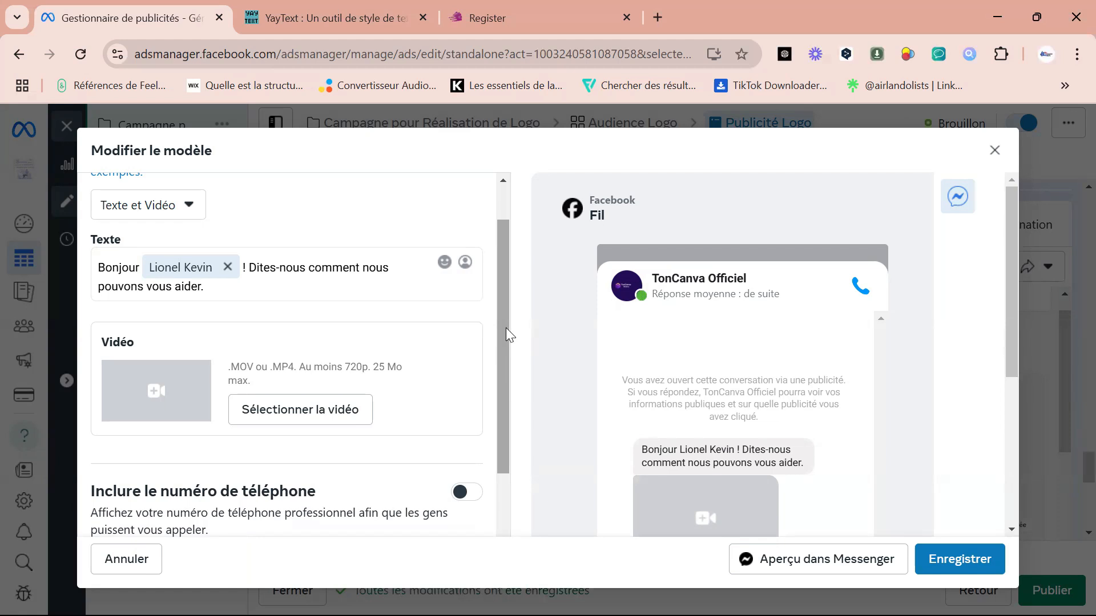
{"action": "scroll", "coordinate": [500, 303], "scroll_direction": "up", "scroll_amount": 1}
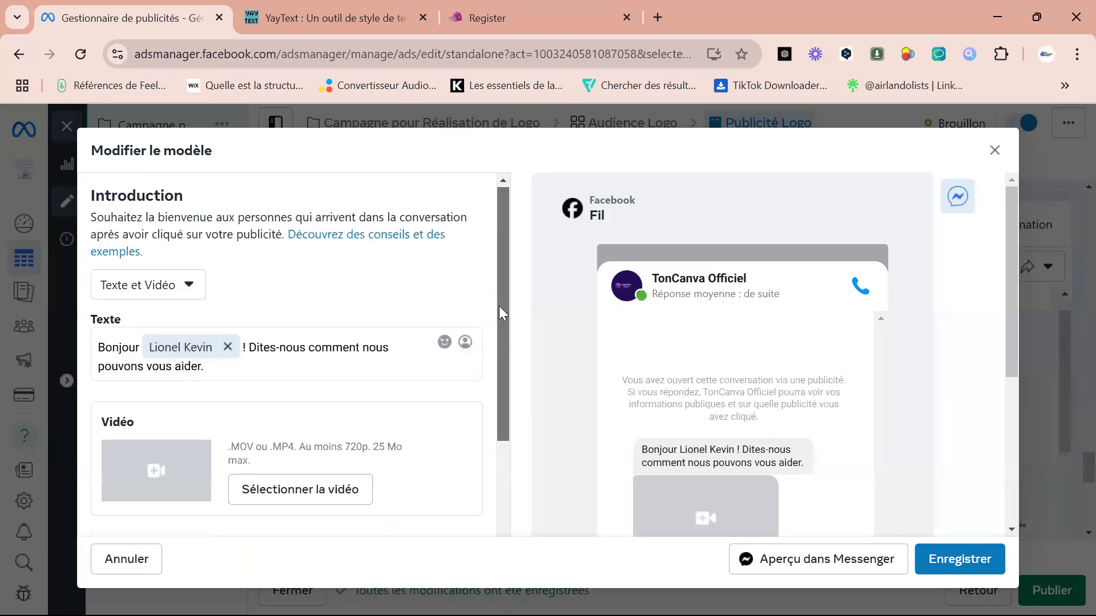
Remove "Bonjour" and the recipient's name from the introduction text, keeping "! Dites-nous comment nous pouvons vous aider.".
{"action": "left_click_drag", "start_coordinate": [499, 311], "coordinate": [504, 280]}
{"action": "left_click", "coordinate": [243, 291]}
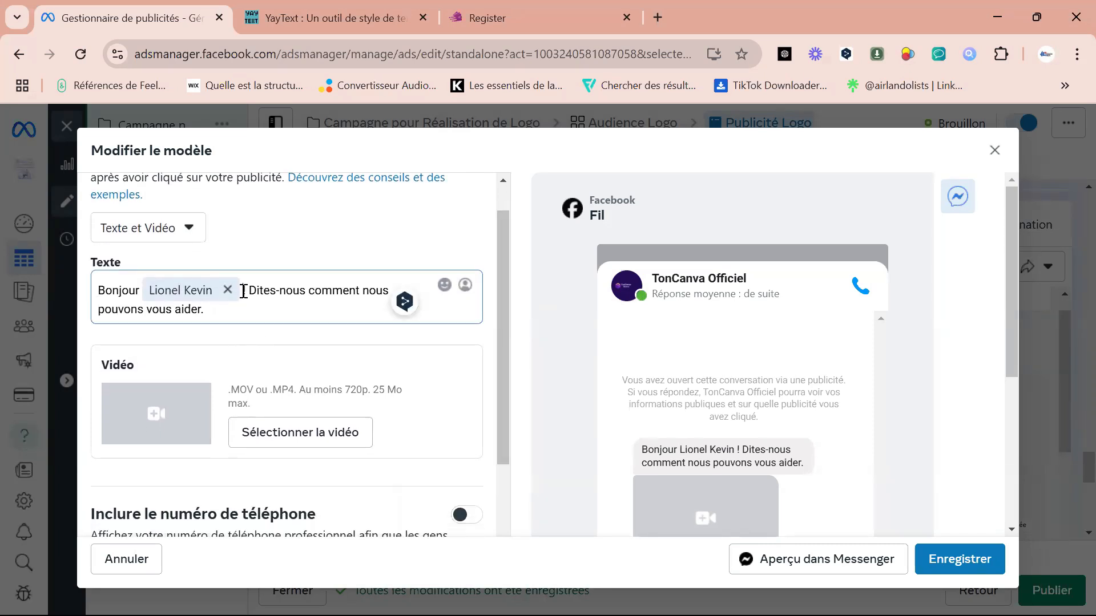
{"action": "key", "text": "BackSpace"}
{"action": "key", "text": "BackSpace"}
{"action": "key", "text": "BackSpace"}
{"action": "key", "text": "BackSpace"}
{"action": "key", "text": "BackSpace"}
{"action": "key", "text": "BackSpace"}
{"action": "key", "text": "BackSpace"}
{"action": "key", "text": "BackSpace"}
{"action": "key", "text": "BackSpace"}
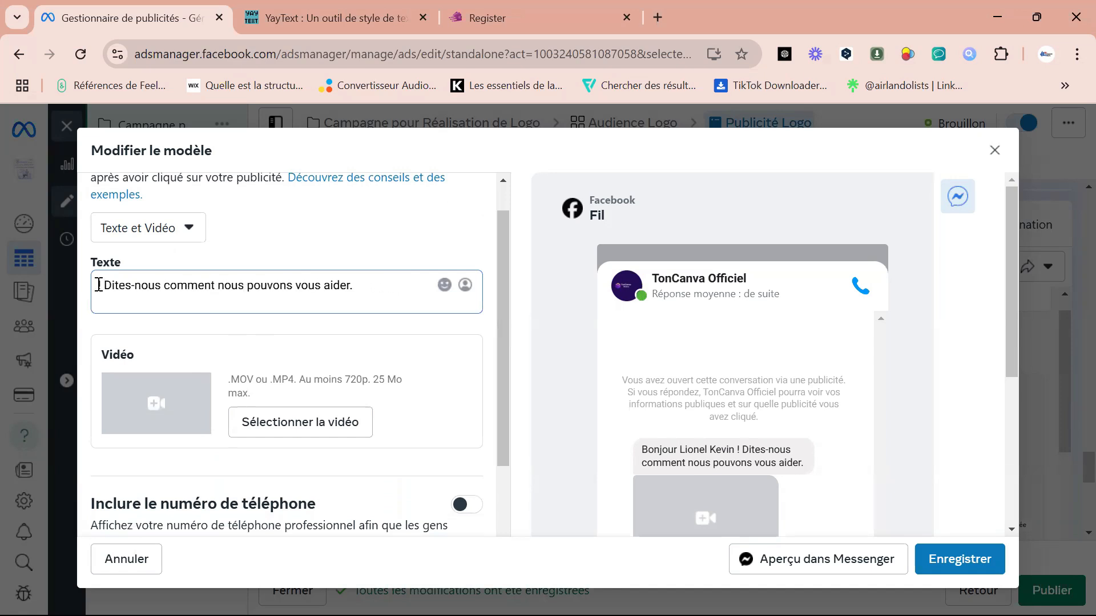
{"action": "left_click_drag", "start_coordinate": [98, 285], "coordinate": [118, 285]}
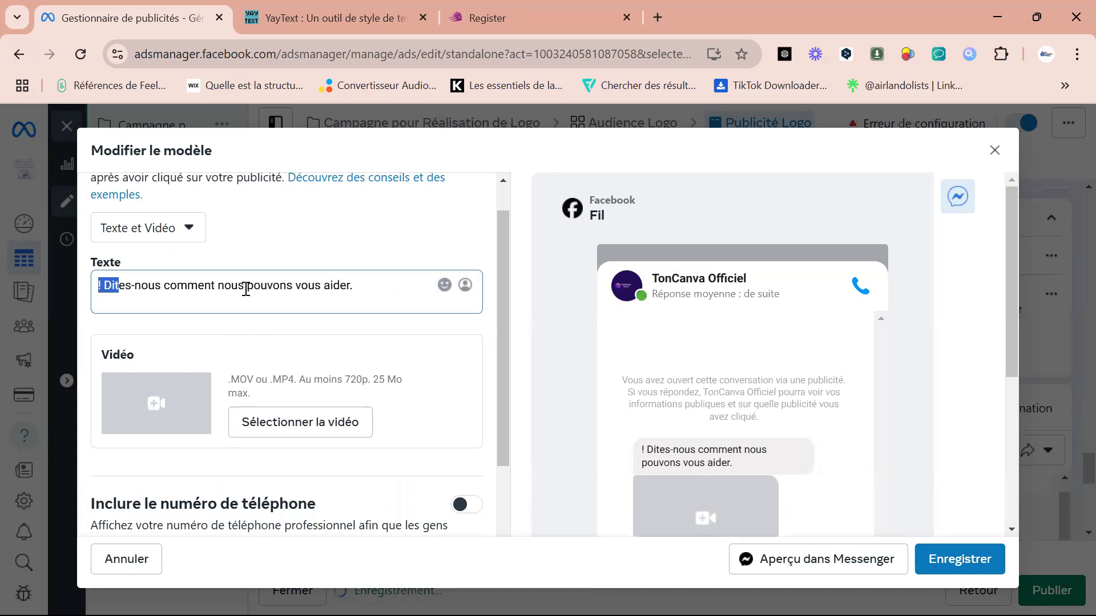
{"action": "left_click", "coordinate": [204, 305]}
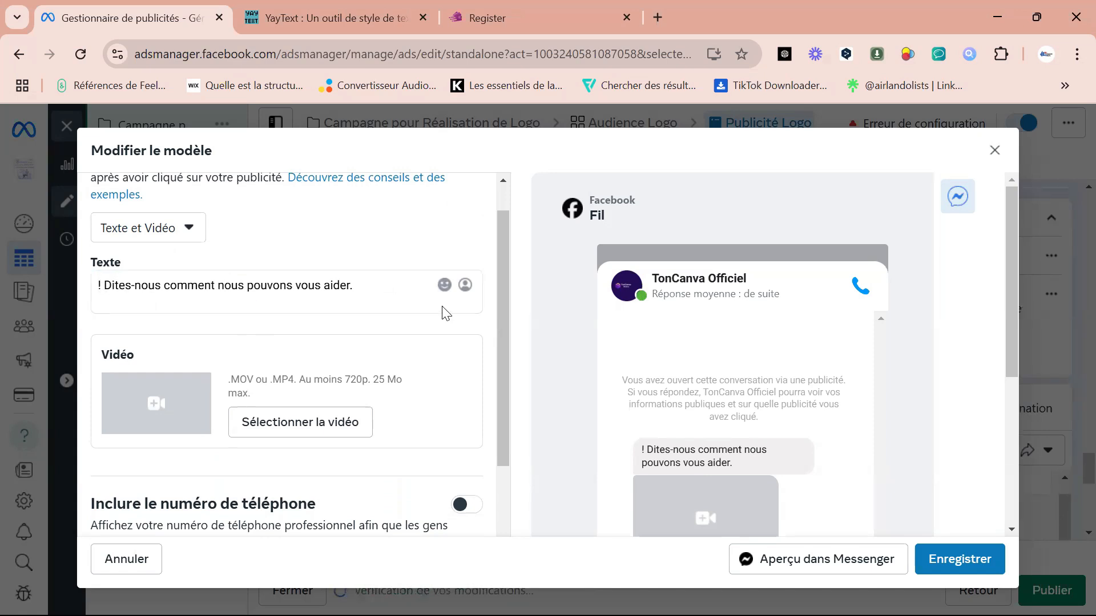
Add a video file from the computer to the template's introduction.
{"action": "scroll", "coordinate": [501, 297], "scroll_direction": "up", "scroll_amount": 1}
{"action": "scroll", "coordinate": [501, 301], "scroll_direction": "down", "scroll_amount": 3}
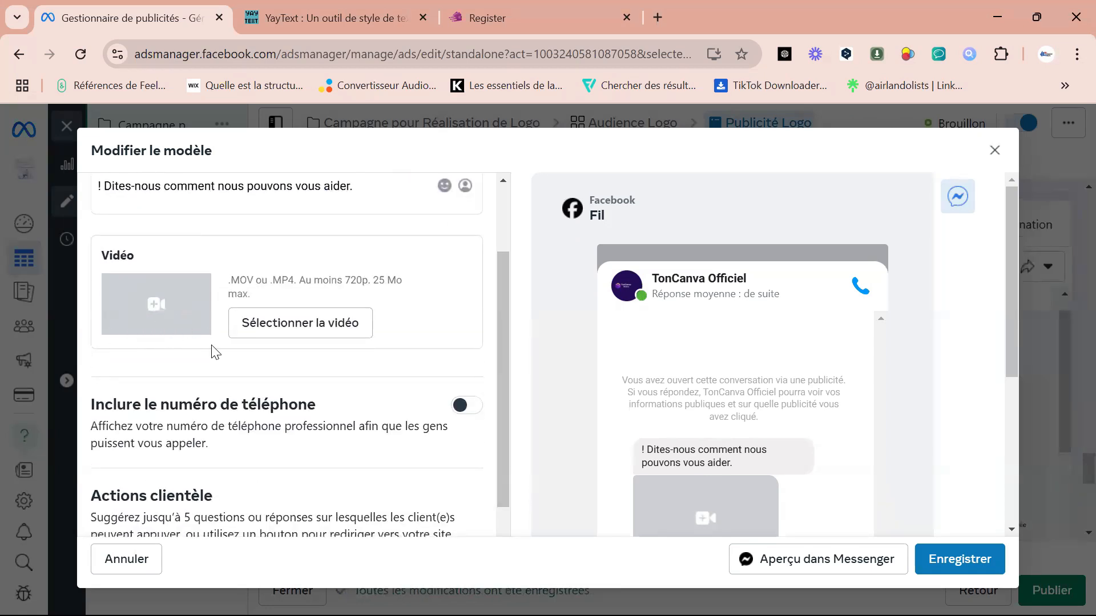
{"action": "left_click", "coordinate": [270, 322]}
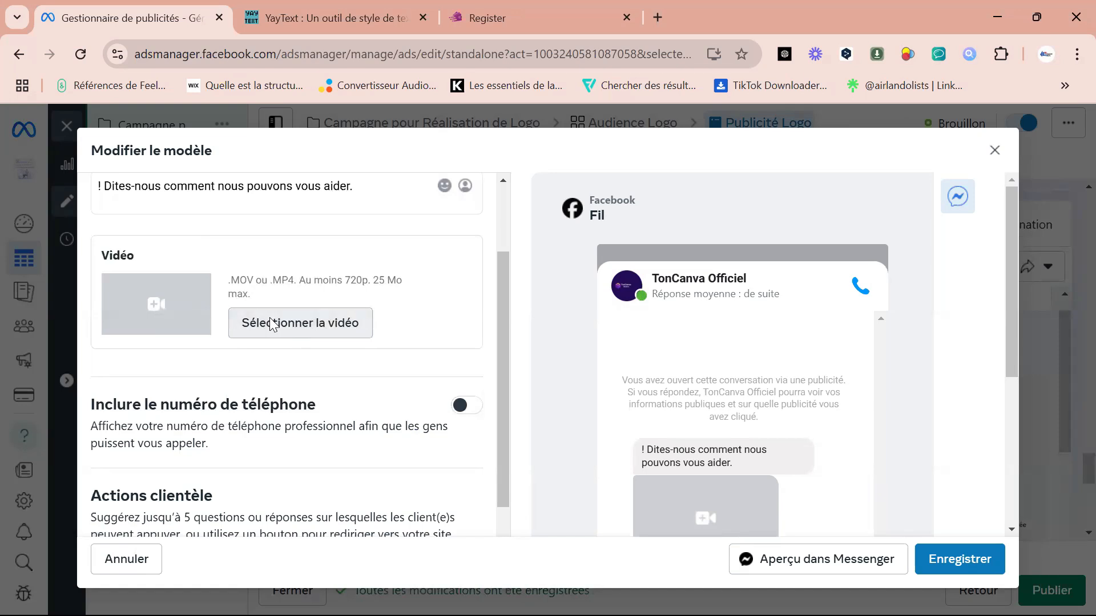
{"action": "double_click", "coordinate": [406, 399]}
Turn on the option to include the business phone number in the message template.
{"action": "left_click_drag", "start_coordinate": [502, 291], "coordinate": [506, 340]}
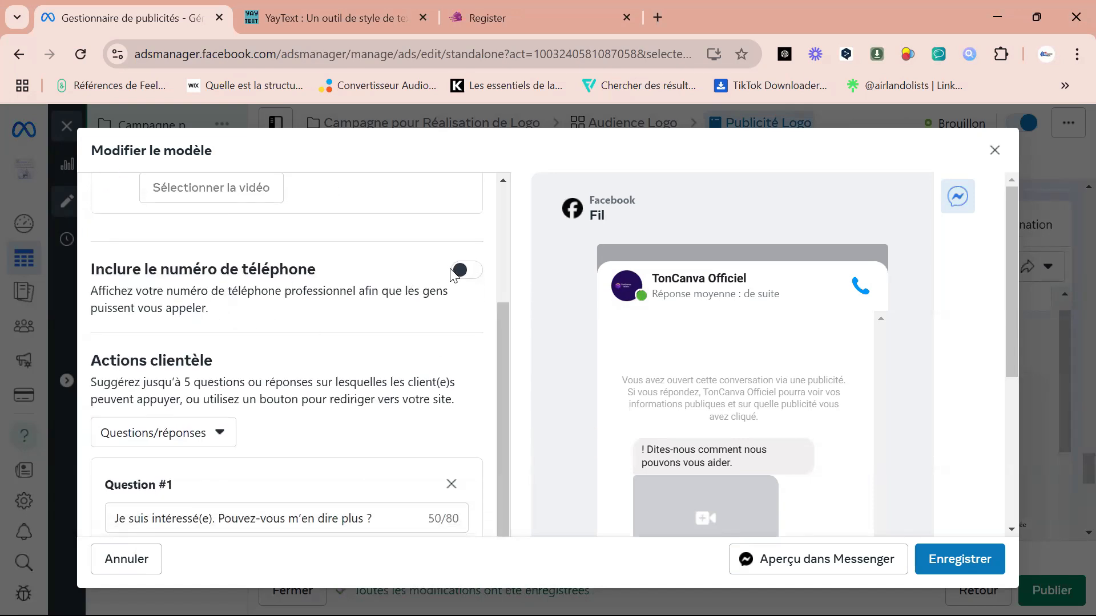
{"action": "left_click", "coordinate": [473, 271]}
{"action": "left_click", "coordinate": [473, 272]}
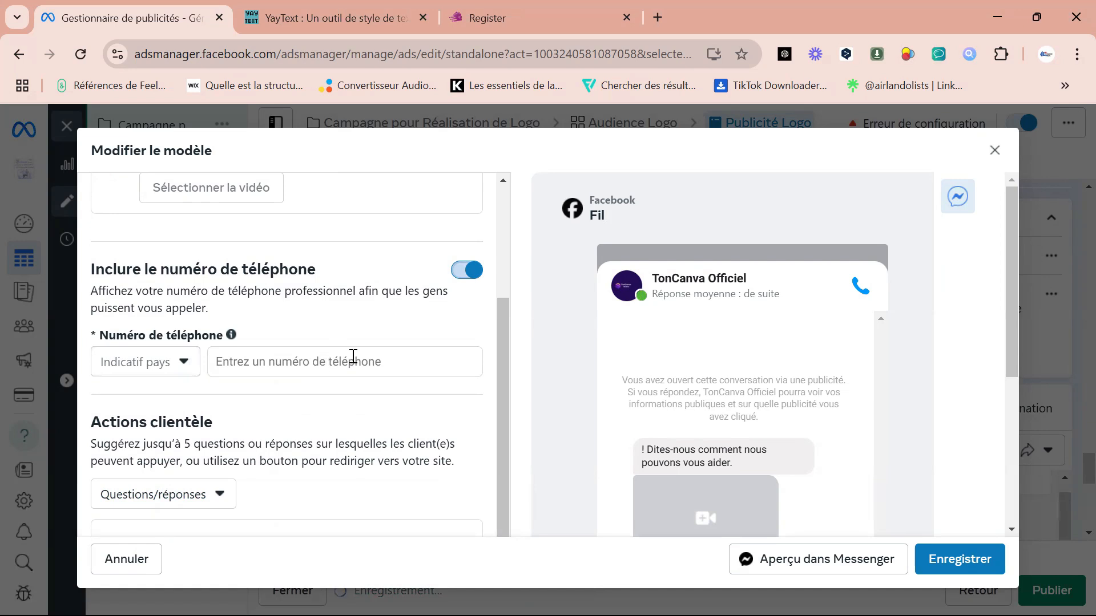
Review the template's suggested customer questions and their automatic reply fields, and try to save the template.
{"action": "left_click_drag", "start_coordinate": [507, 349], "coordinate": [506, 407]}
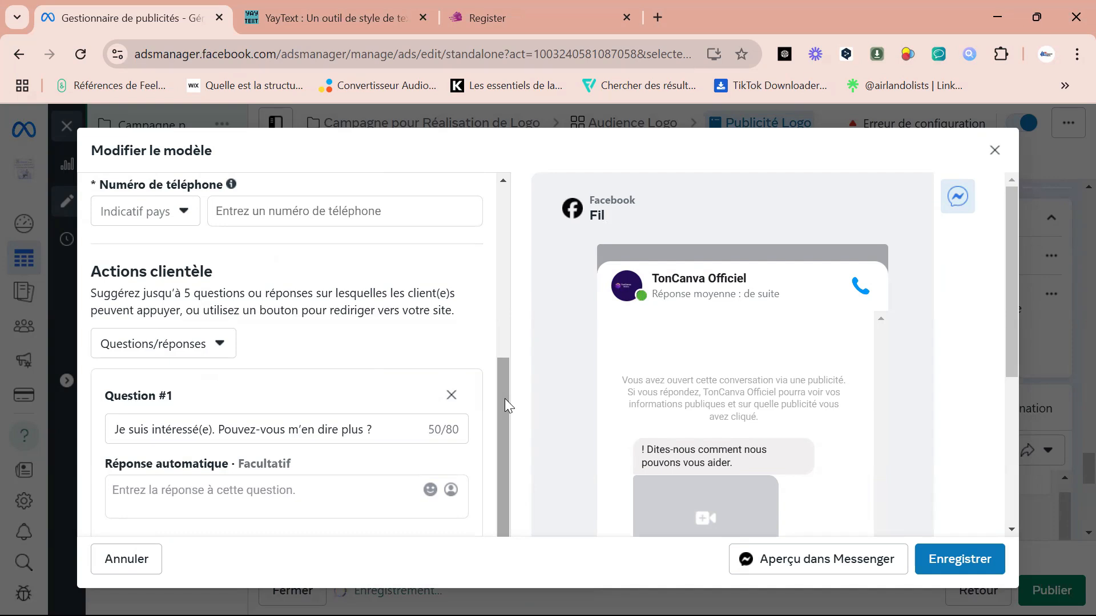
{"action": "left_click_drag", "start_coordinate": [505, 405], "coordinate": [506, 505]}
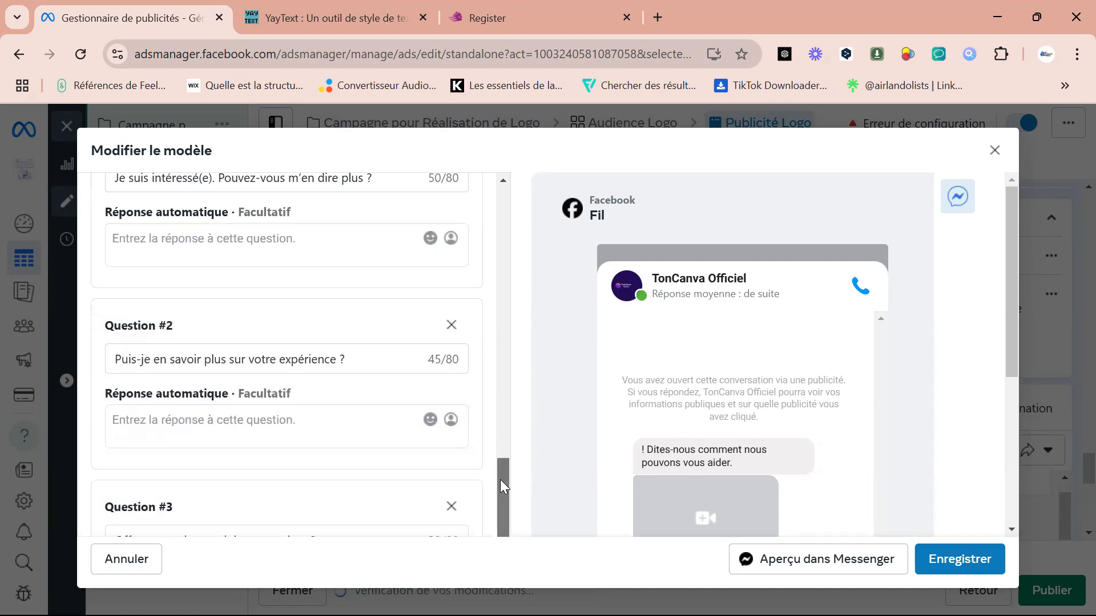
{"action": "scroll", "coordinate": [502, 500], "scroll_direction": "down", "scroll_amount": 1}
{"action": "left_click_drag", "start_coordinate": [503, 500], "coordinate": [530, 252]}
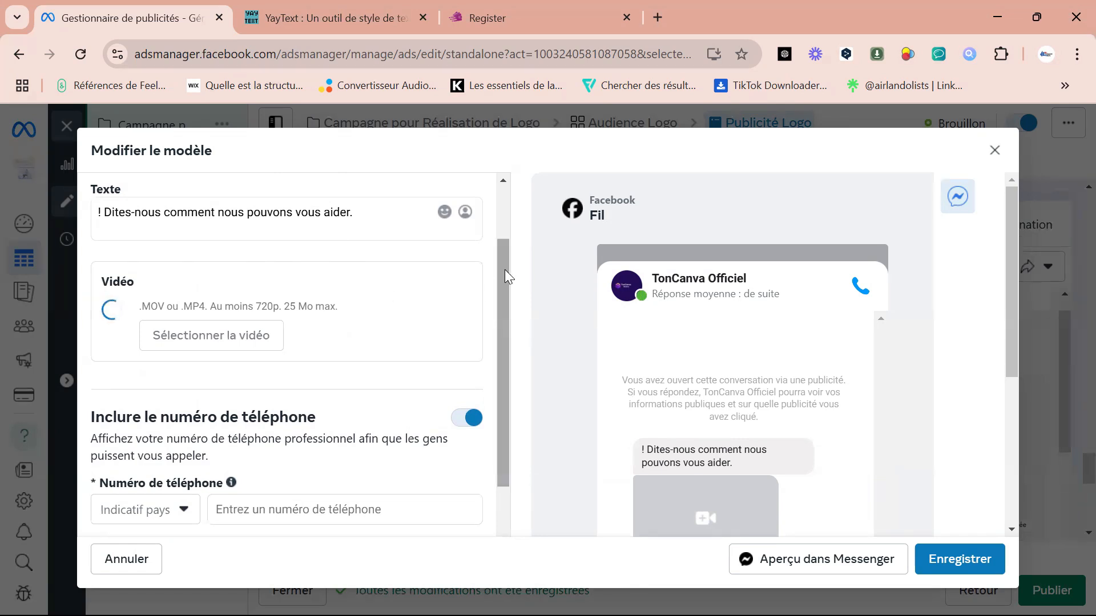
{"action": "left_click_drag", "start_coordinate": [505, 269], "coordinate": [504, 523]}
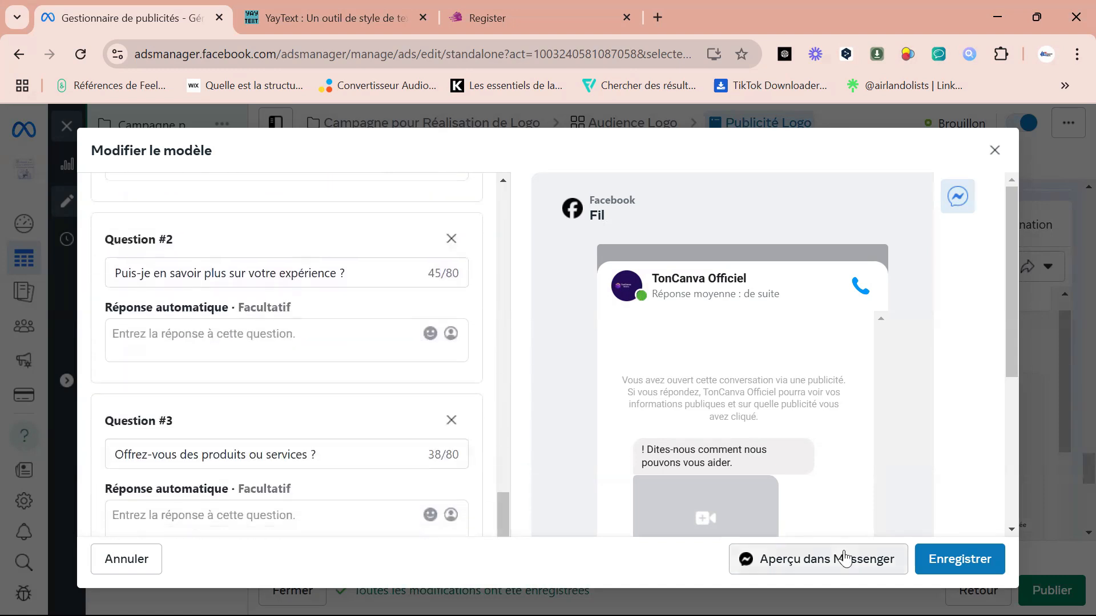
{"action": "left_click", "coordinate": [962, 561]}
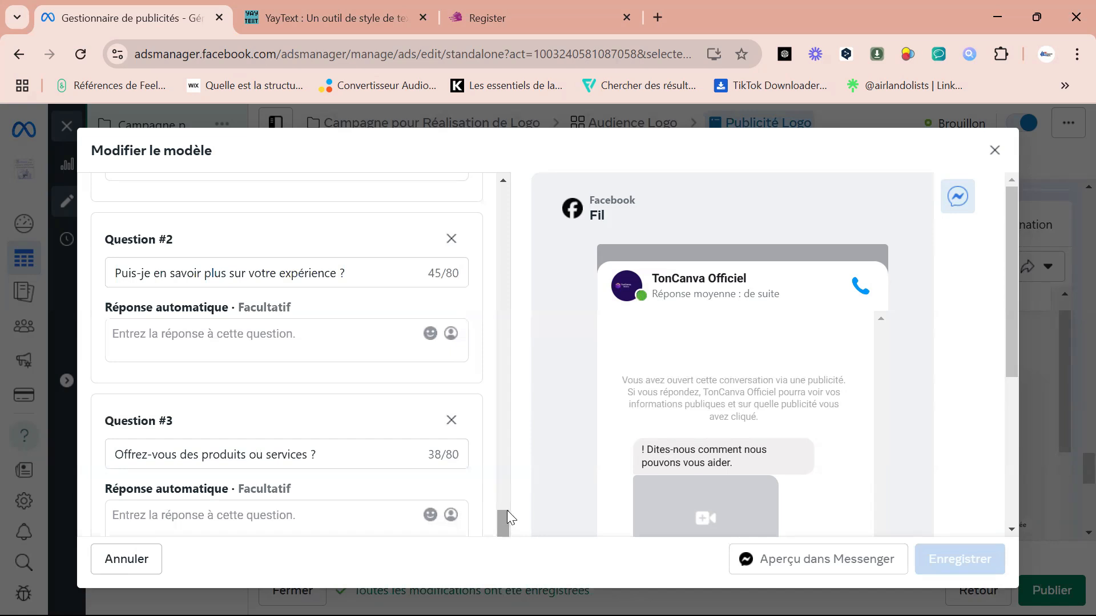
Check the Messenger preview of the welcome message, try leaving the template editor, and save the template.
{"action": "left_click_drag", "start_coordinate": [505, 516], "coordinate": [506, 489]}
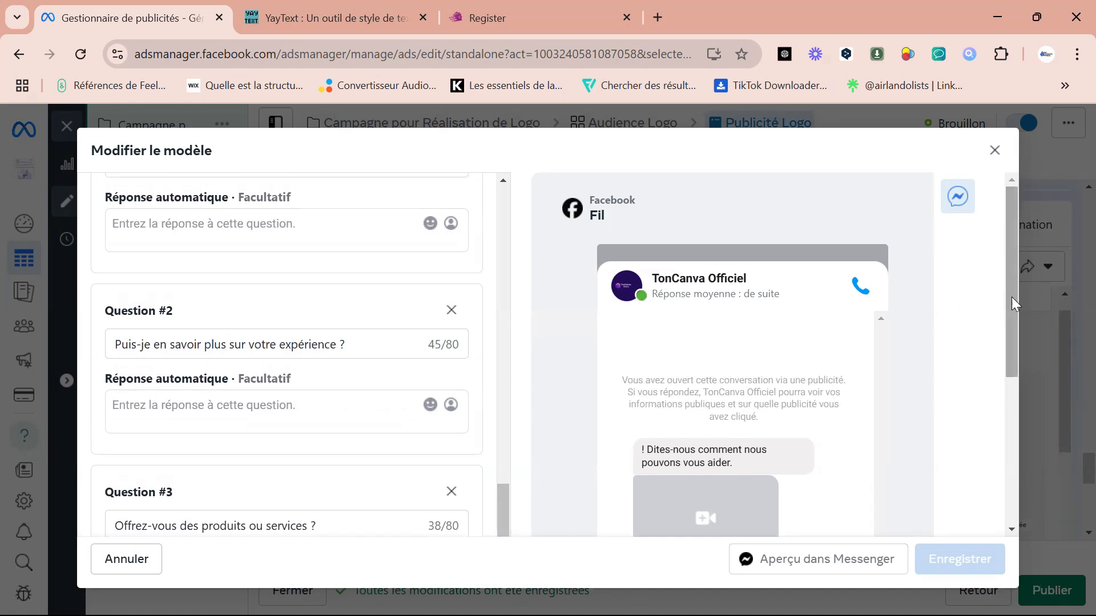
{"action": "left_click_drag", "start_coordinate": [1011, 297], "coordinate": [1013, 502]}
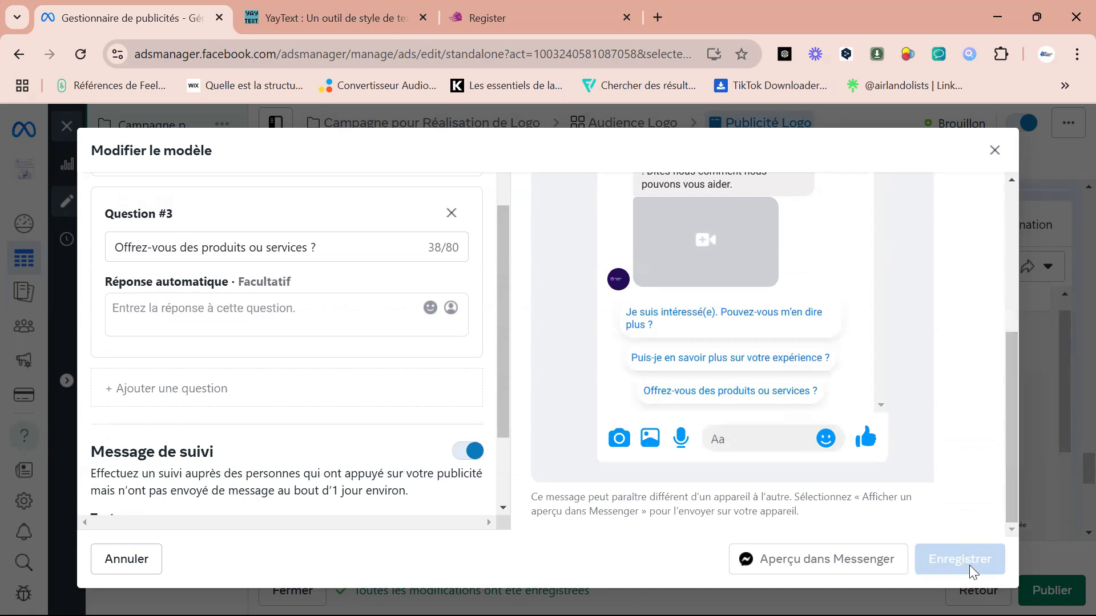
{"action": "left_click", "coordinate": [995, 150]}
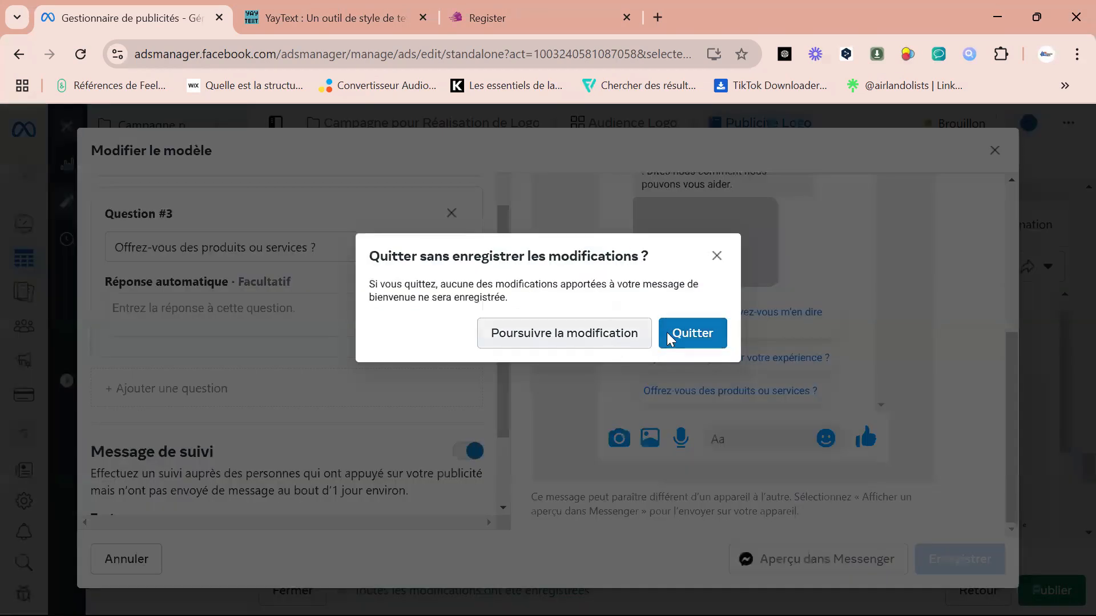
{"action": "left_click", "coordinate": [697, 334]}
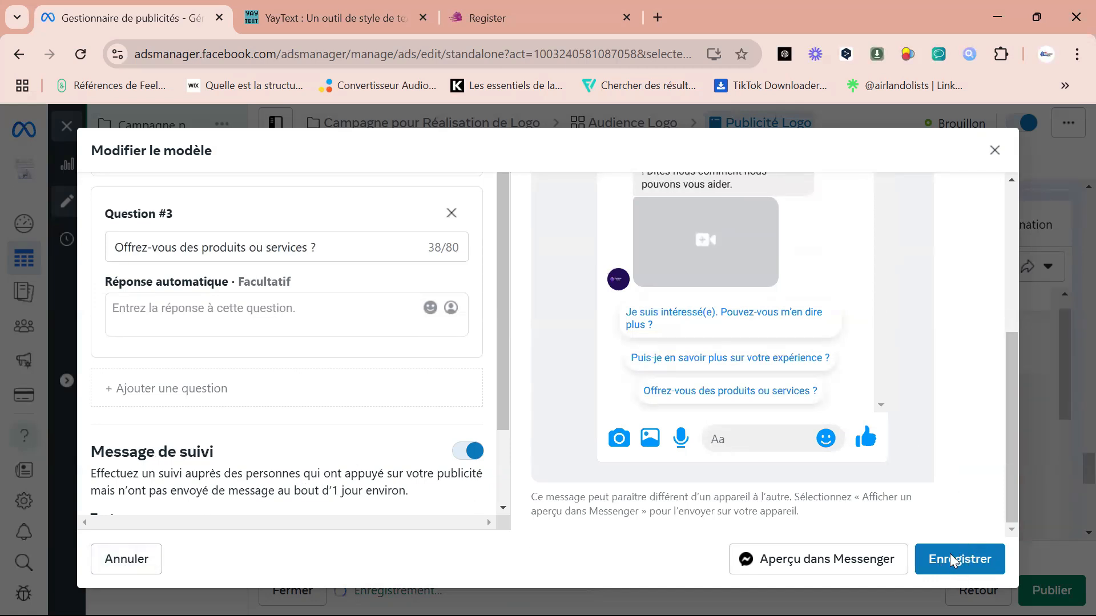
{"action": "left_click", "coordinate": [949, 560]}
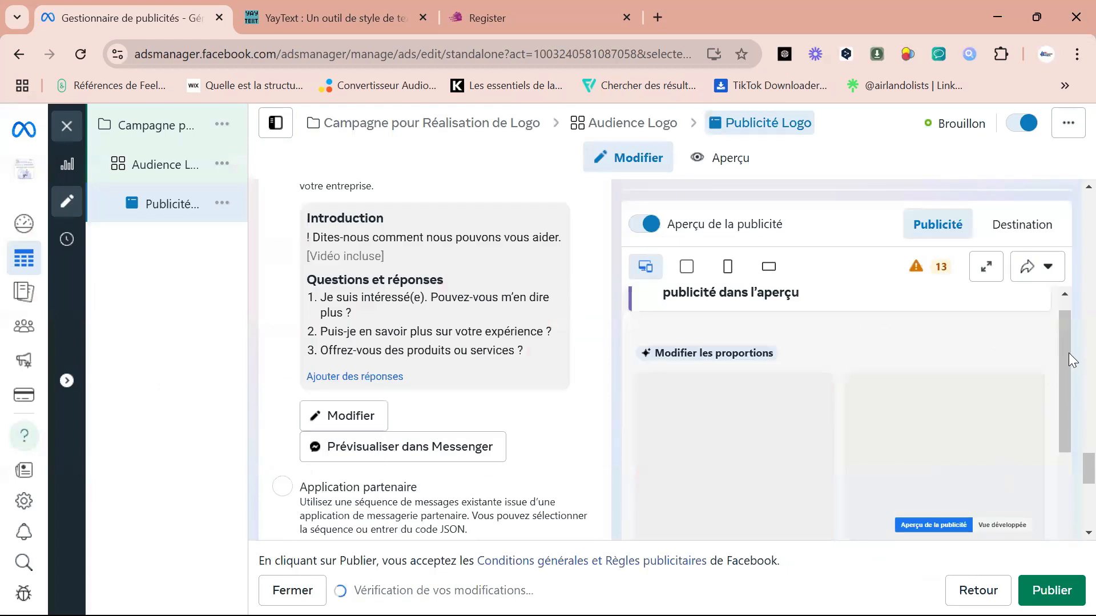
Examine the ad's tracking section, including the website, app and offline events and the URL parameters.
{"action": "scroll", "coordinate": [1066, 353], "scroll_direction": "down", "scroll_amount": 5}
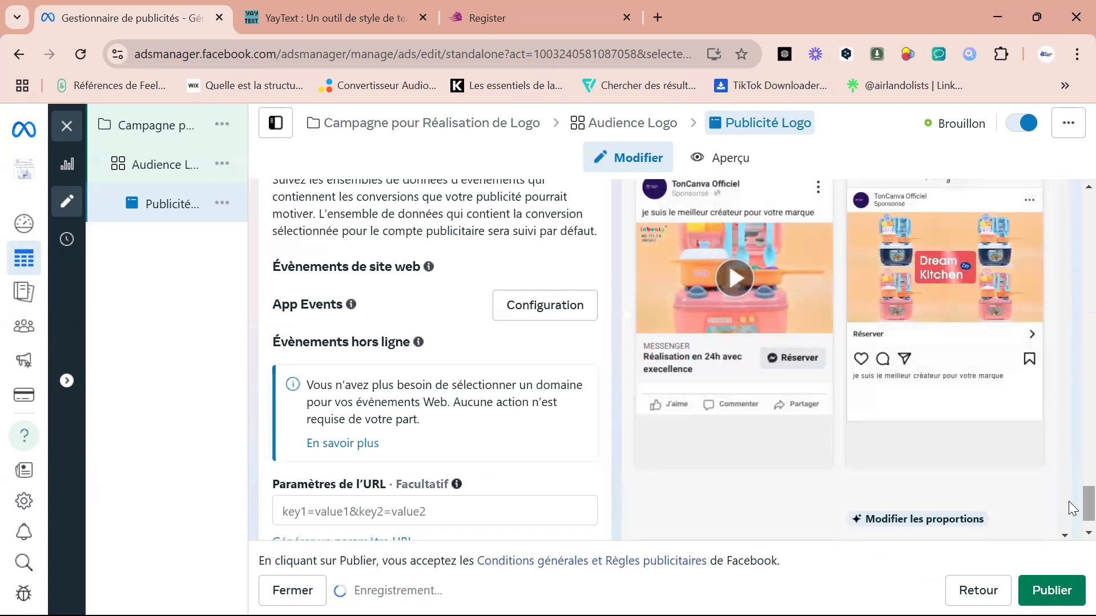
{"action": "scroll", "coordinate": [1071, 505], "scroll_direction": "down", "scroll_amount": 2}
{"action": "mouse_move", "coordinate": [1069, 517]}
{"action": "left_mouse_down"}
{"action": "mouse_move", "coordinate": [1069, 455]}
{"action": "mouse_move", "coordinate": [1069, 526]}
{"action": "left_mouse_up"}
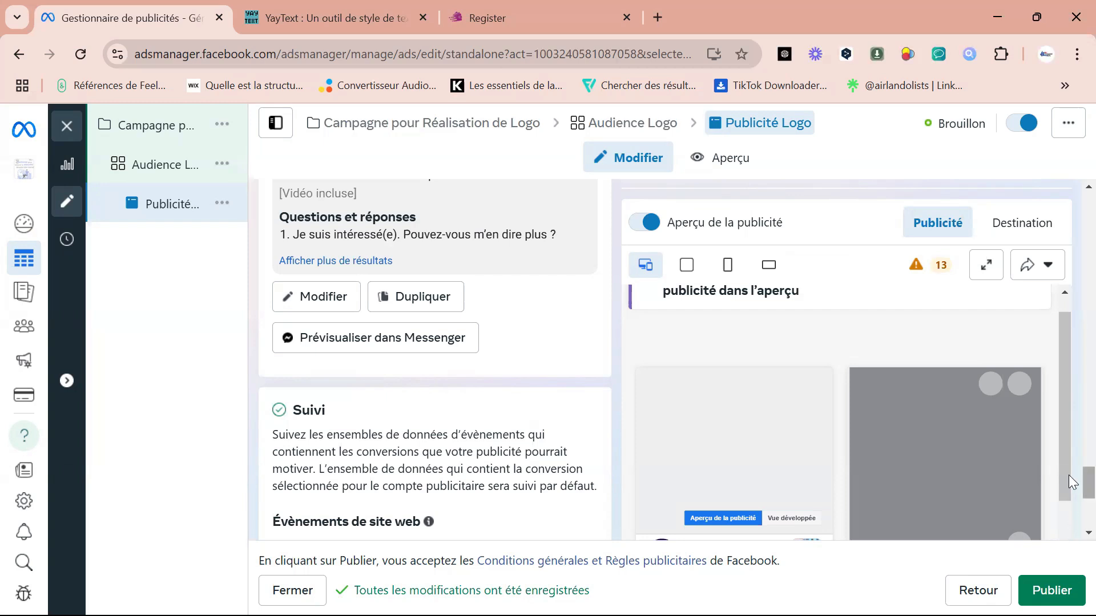
{"action": "left_click_drag", "start_coordinate": [1088, 484], "coordinate": [1072, 522]}
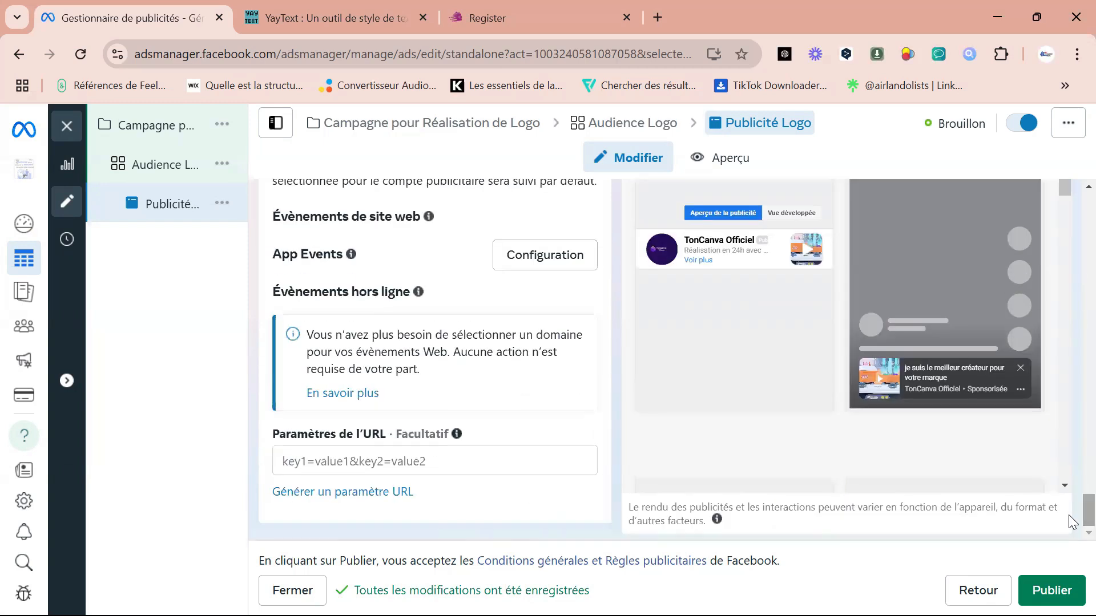